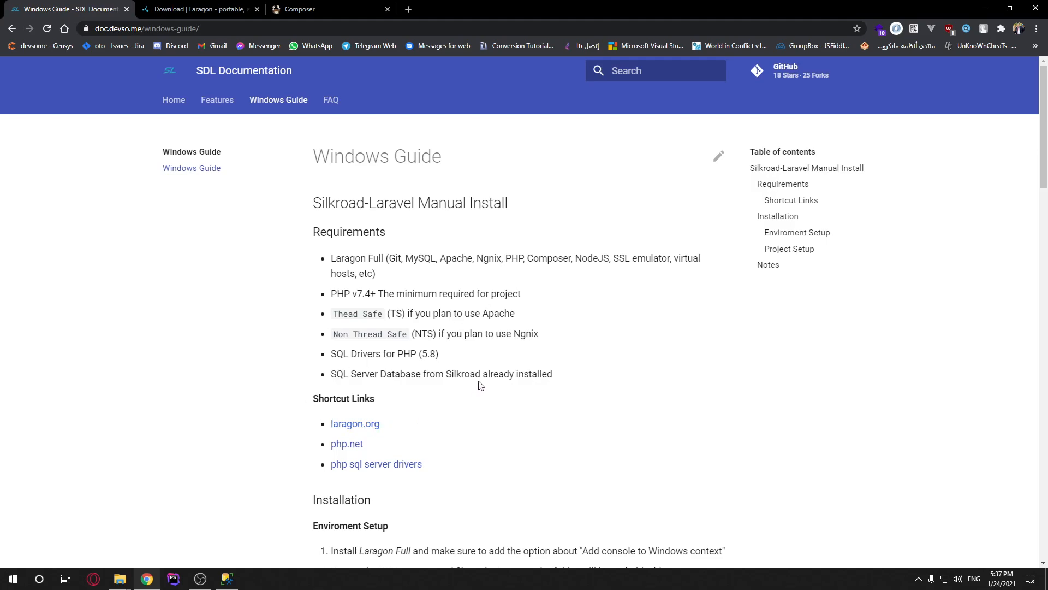
Review the requirements list on the Windows Guide page
drag(551, 372, 330, 268)
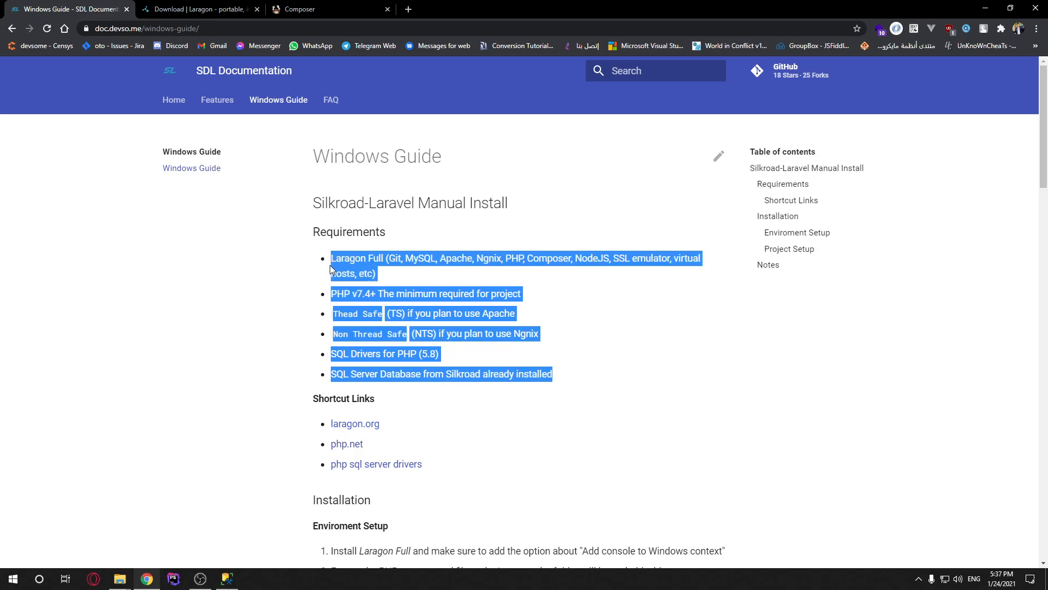
click(336, 270)
click(203, 9)
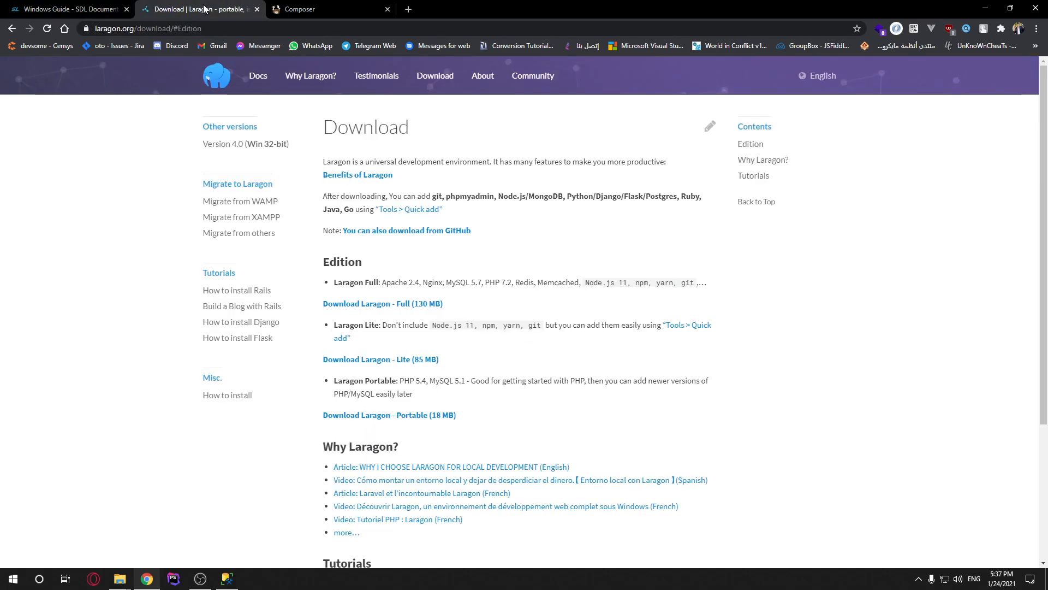
click(114, 5)
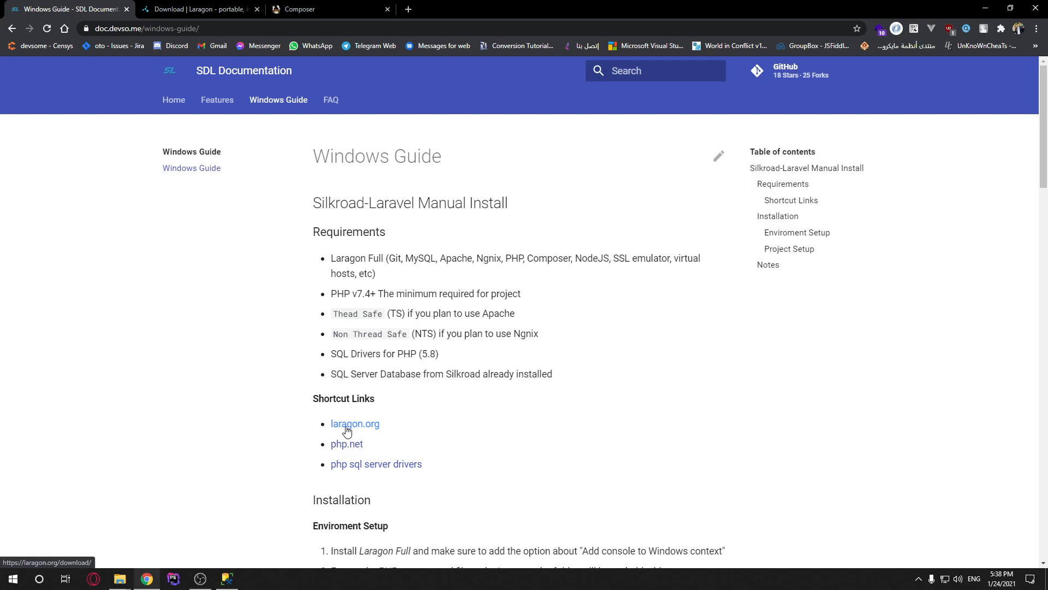
Download the Laragon Full installer (laragon-full.exe), then return to the Windows Guide
click(226, 8)
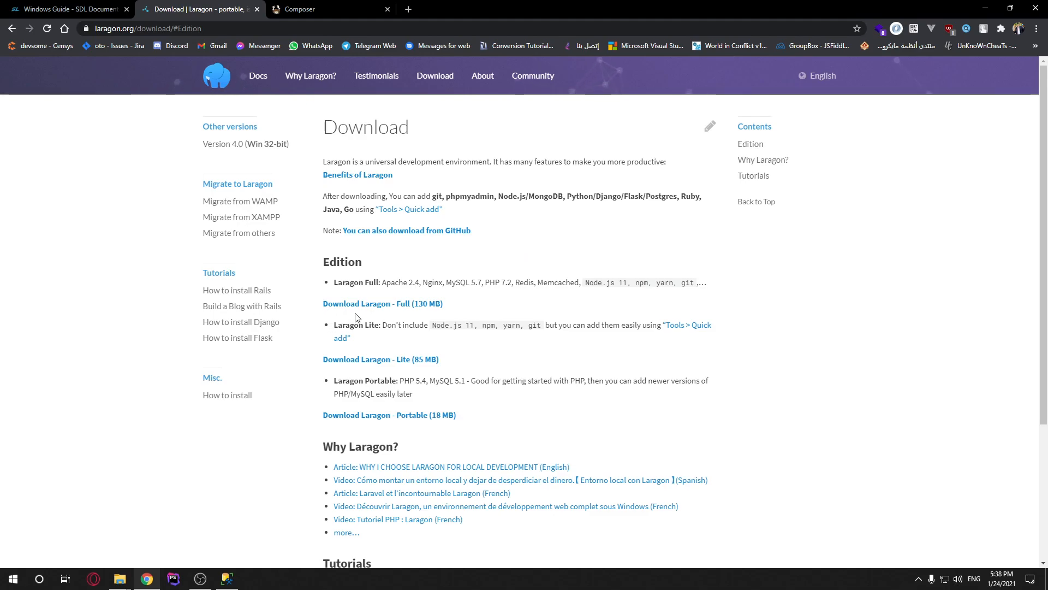
click(391, 305)
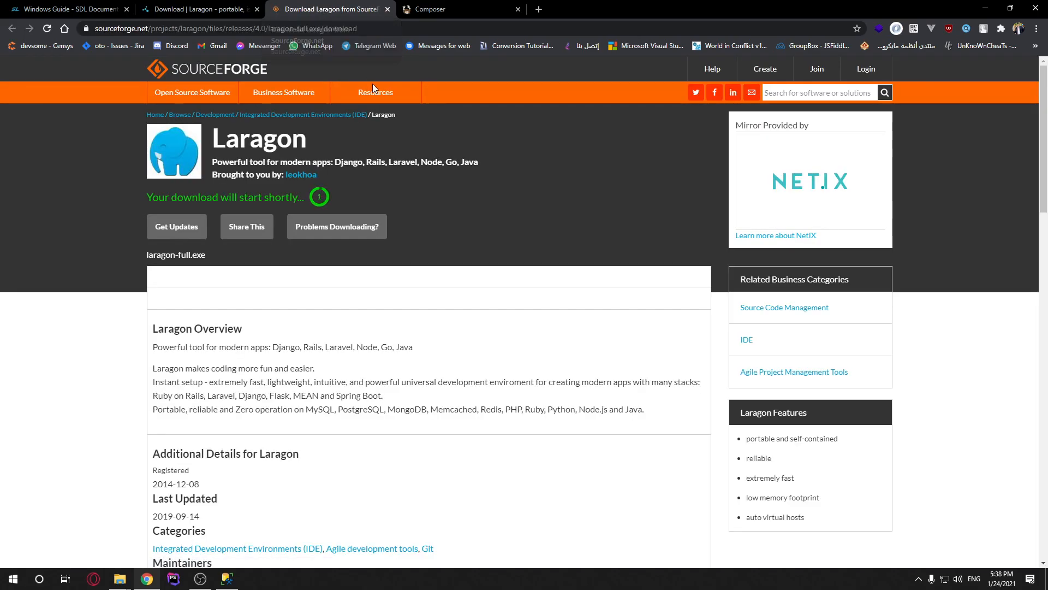
click(497, 325)
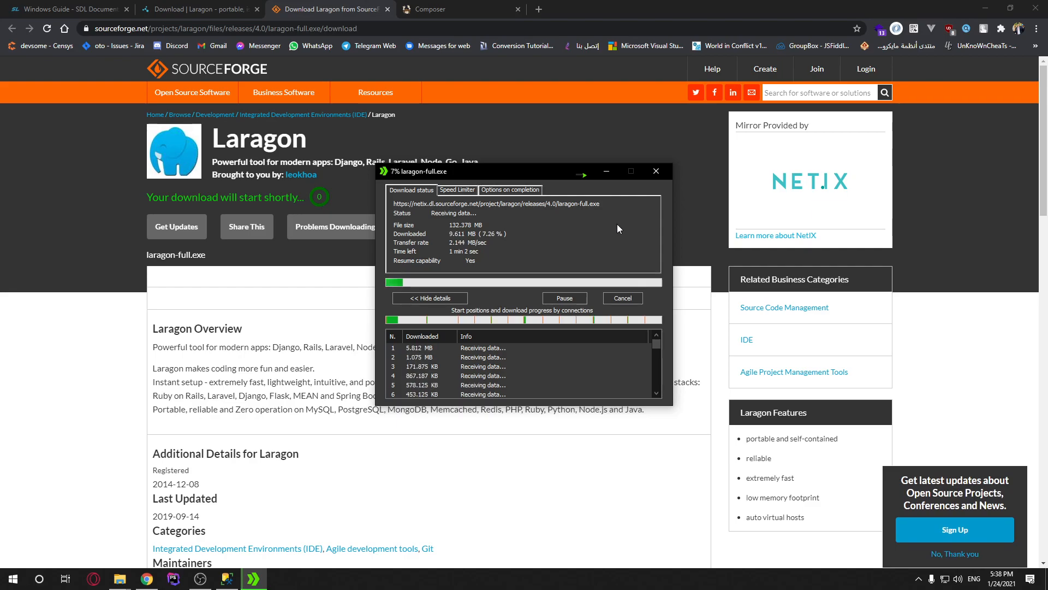
click(656, 172)
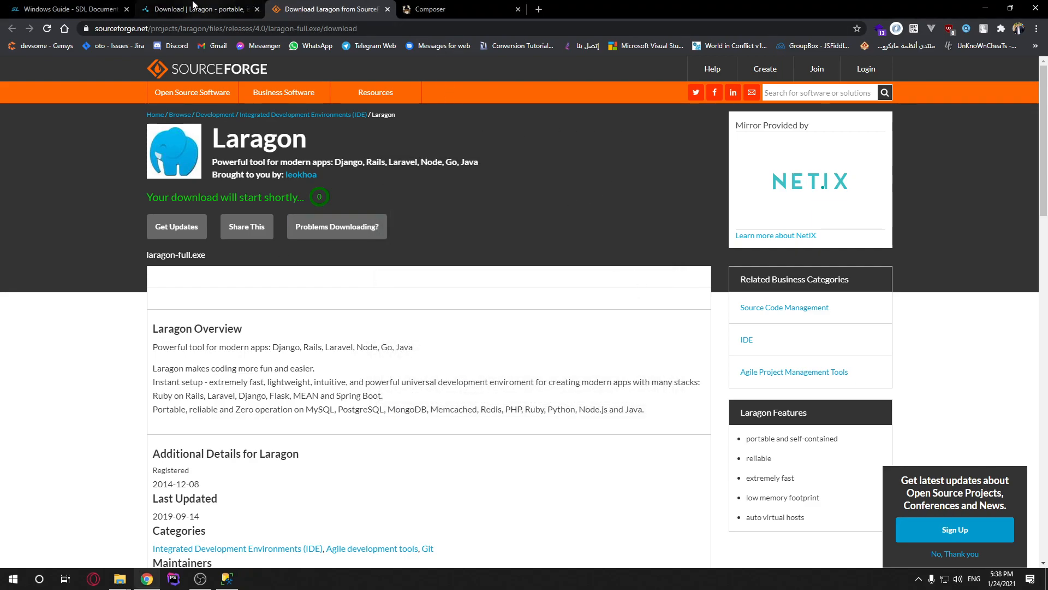
key(ctrl+1)
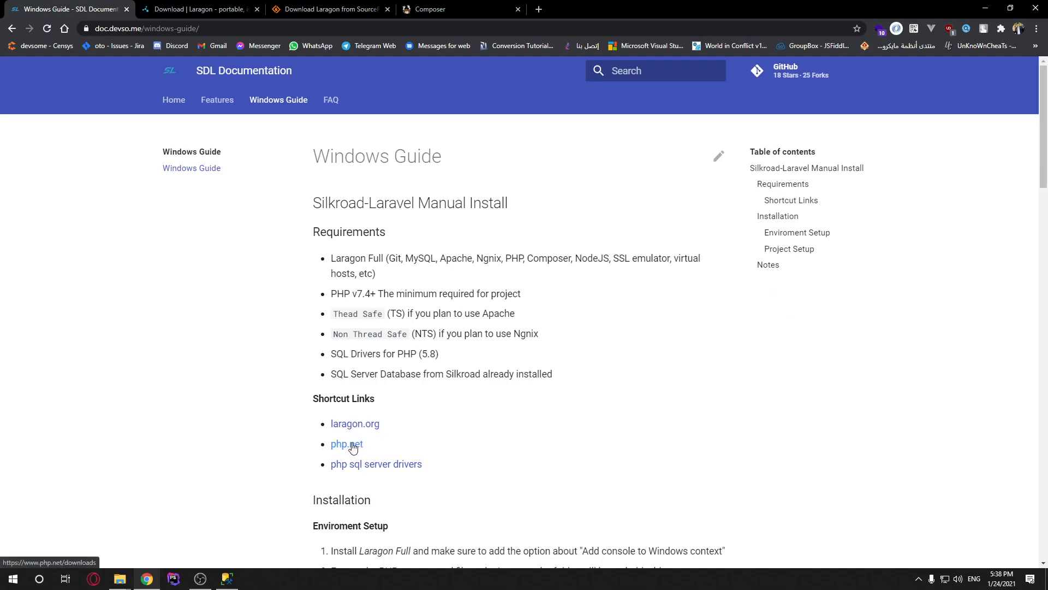
Go from php.net downloads to the Windows downloads page for PHP 7.4.14
click(349, 444)
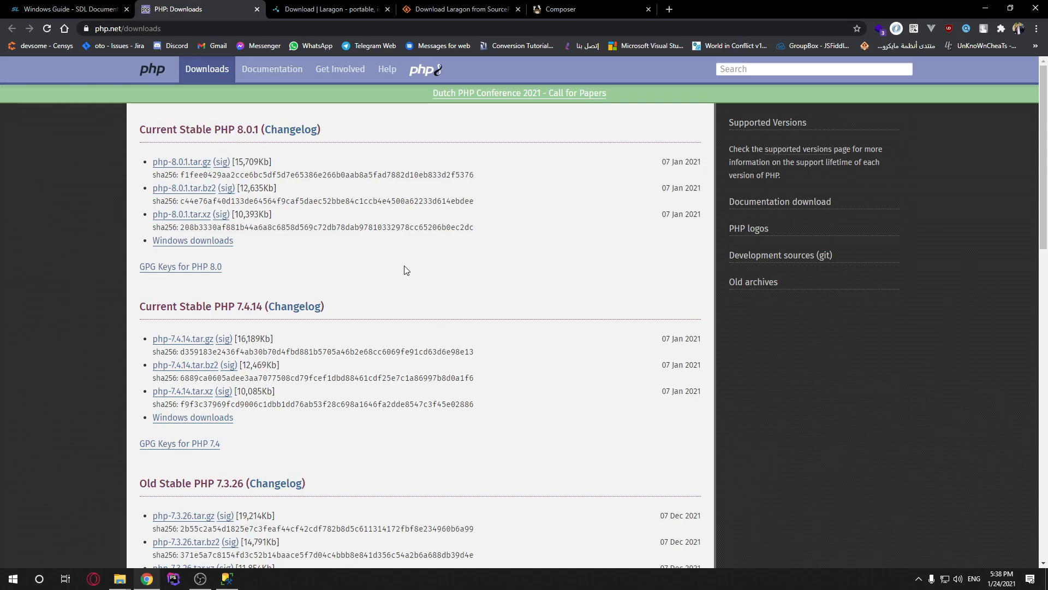
drag(178, 307, 264, 307)
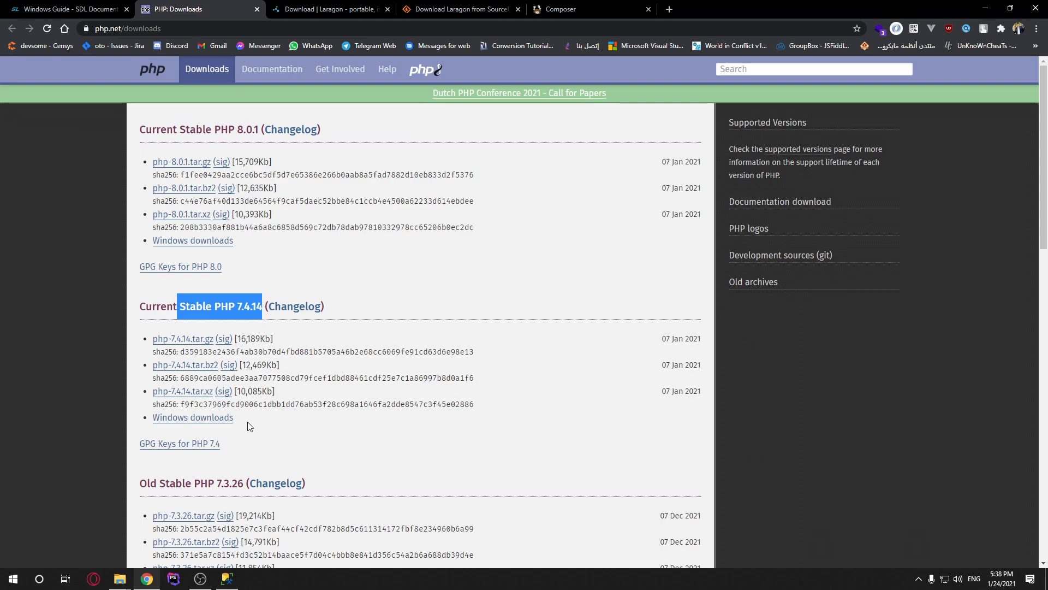
click(194, 420)
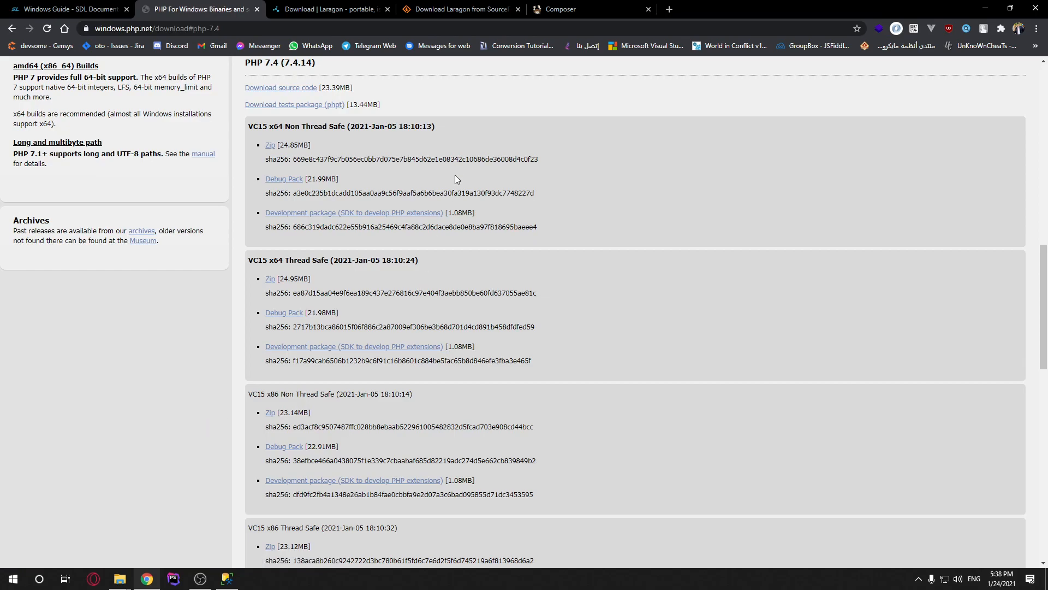
drag(308, 62, 265, 190)
click(307, 206)
Compare the VC15 x64 and x86 Thread Safe build headings
scroll(374, 221, down, 3)
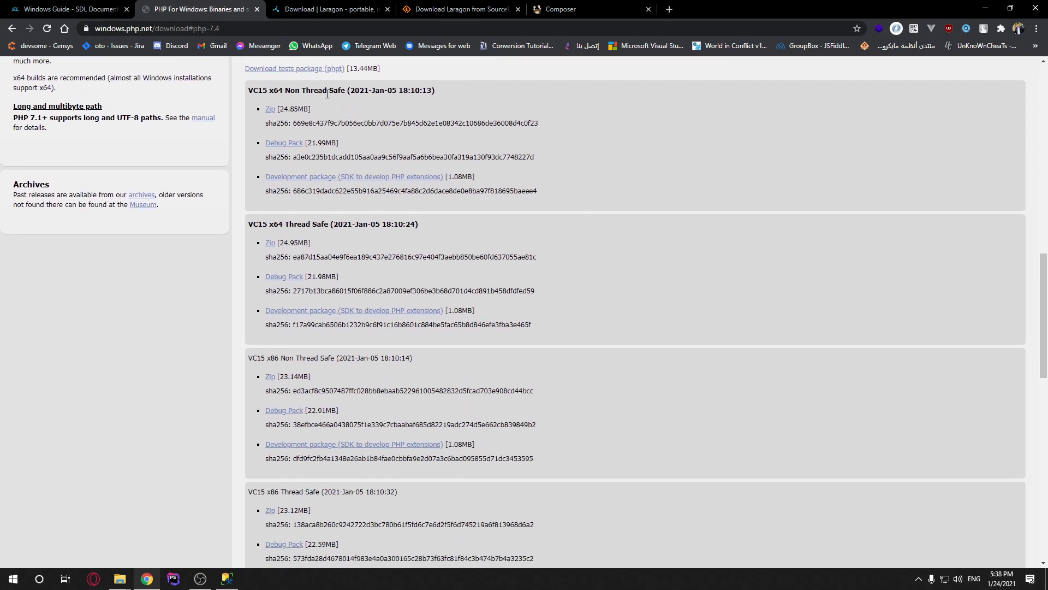
mouse_move(302, 221)
mouse_down()
mouse_move(327, 221)
mouse_move(274, 223)
mouse_move(283, 223)
mouse_up()
mouse_move(278, 359)
mouse_down()
mouse_move(305, 358)
mouse_move(281, 358)
mouse_up()
drag(283, 224, 329, 222)
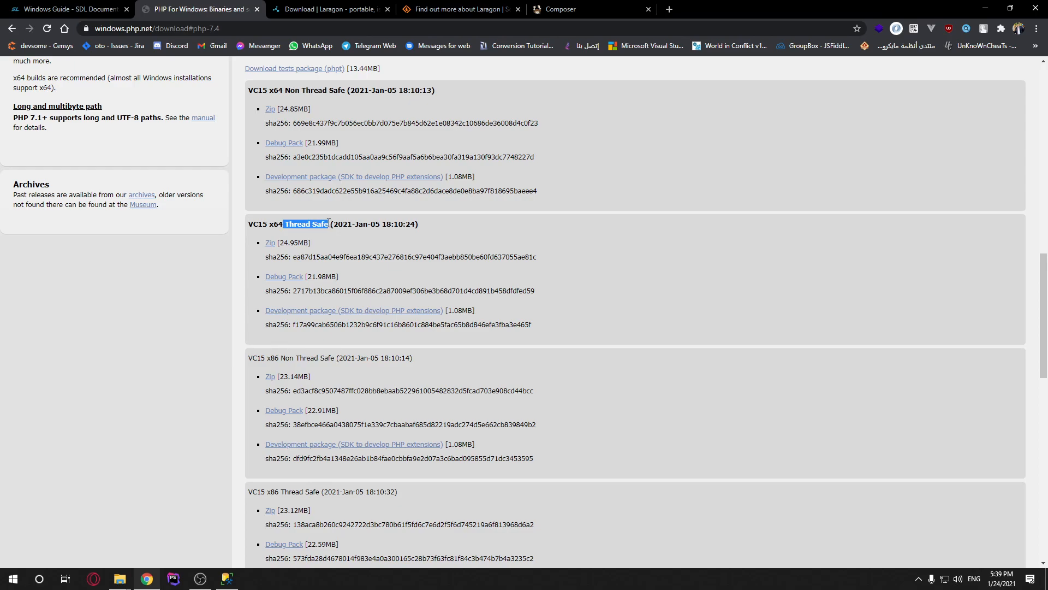
drag(418, 224, 285, 225)
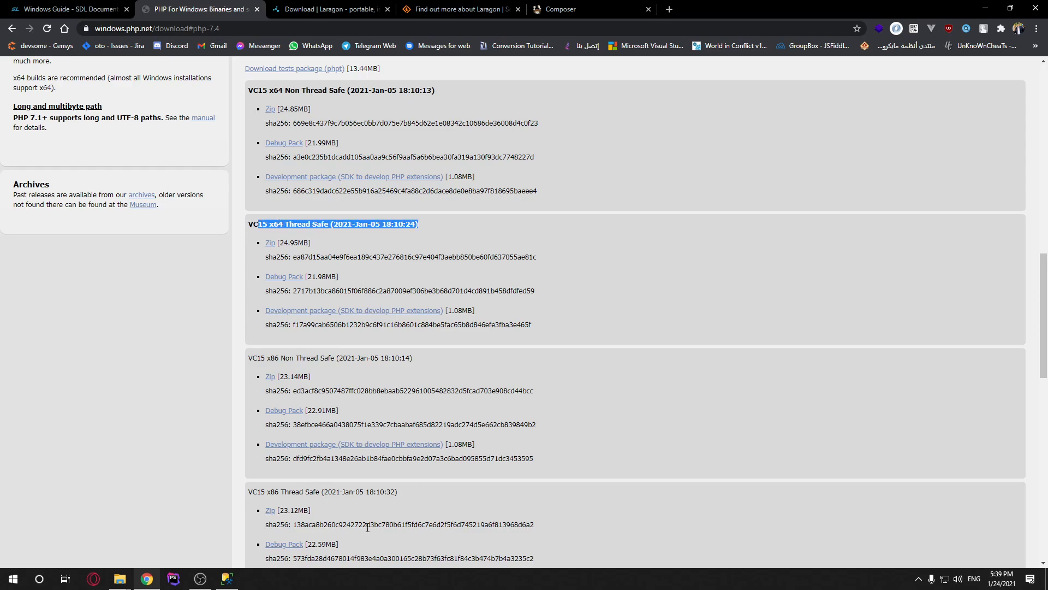
drag(398, 491, 265, 492)
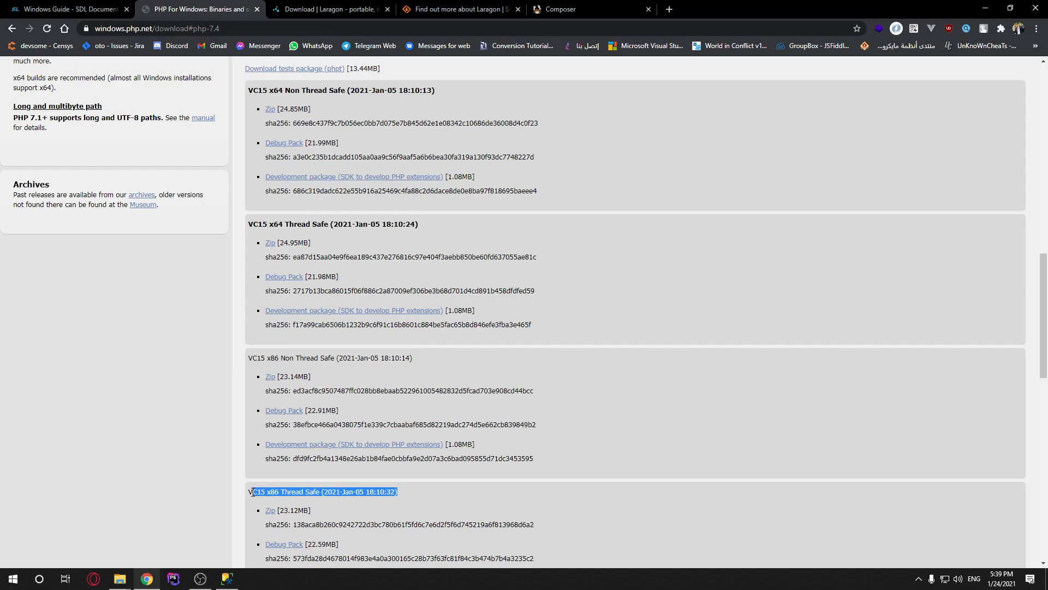
click(383, 225)
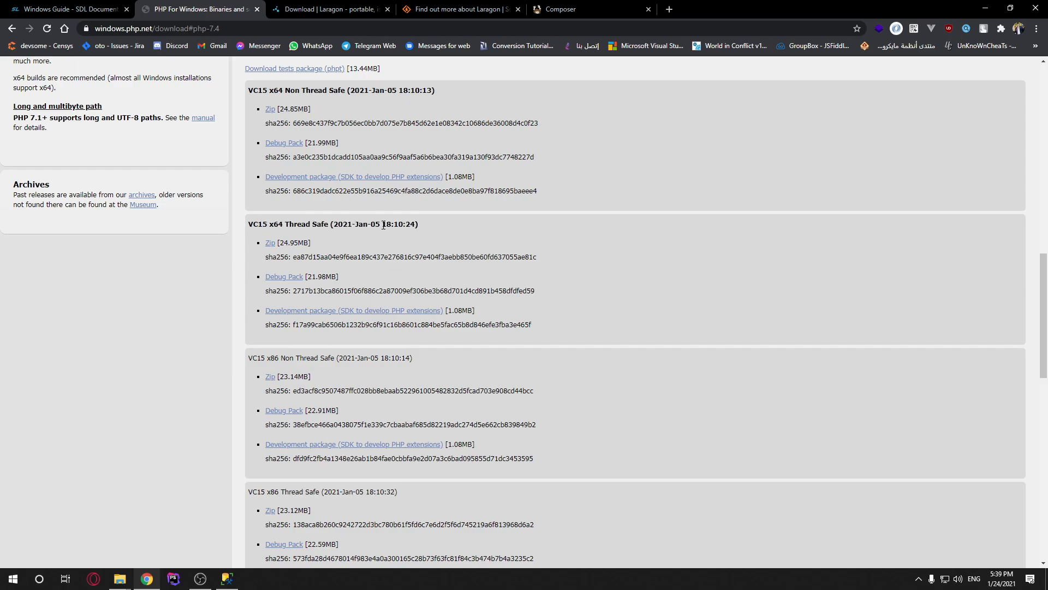
Download php-7.4.14-Win32-vc15-x64.zip, the VC15 x64 Thread Safe build
click(270, 243)
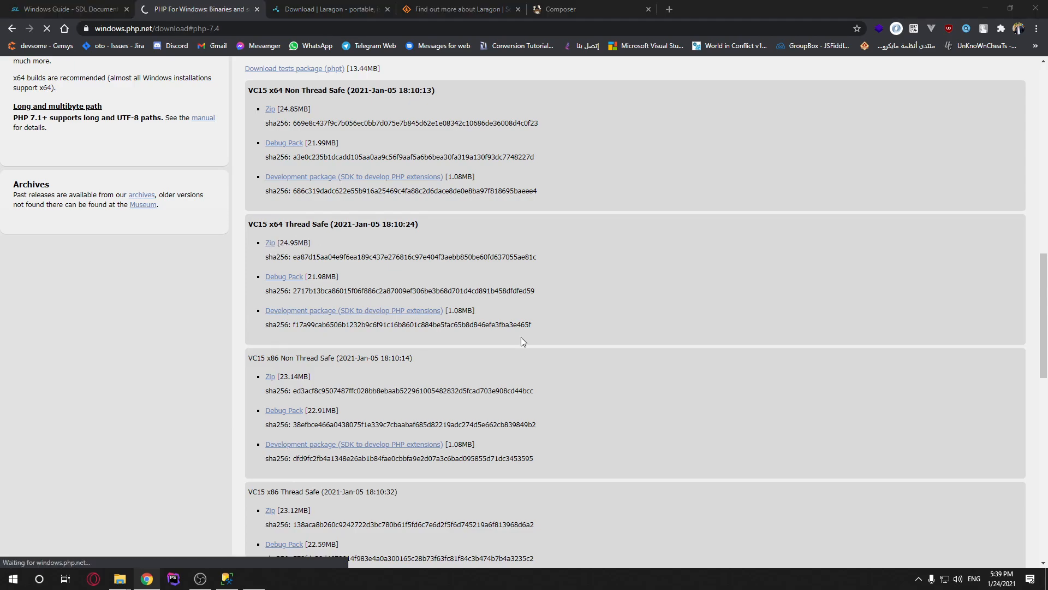
click(530, 338)
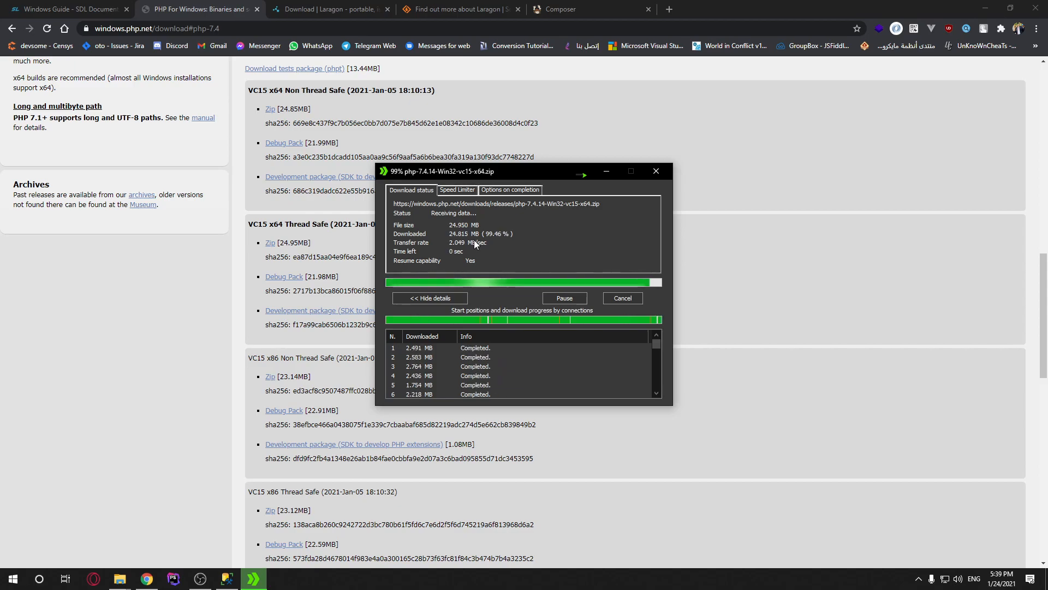
mouse_move(119, 578)
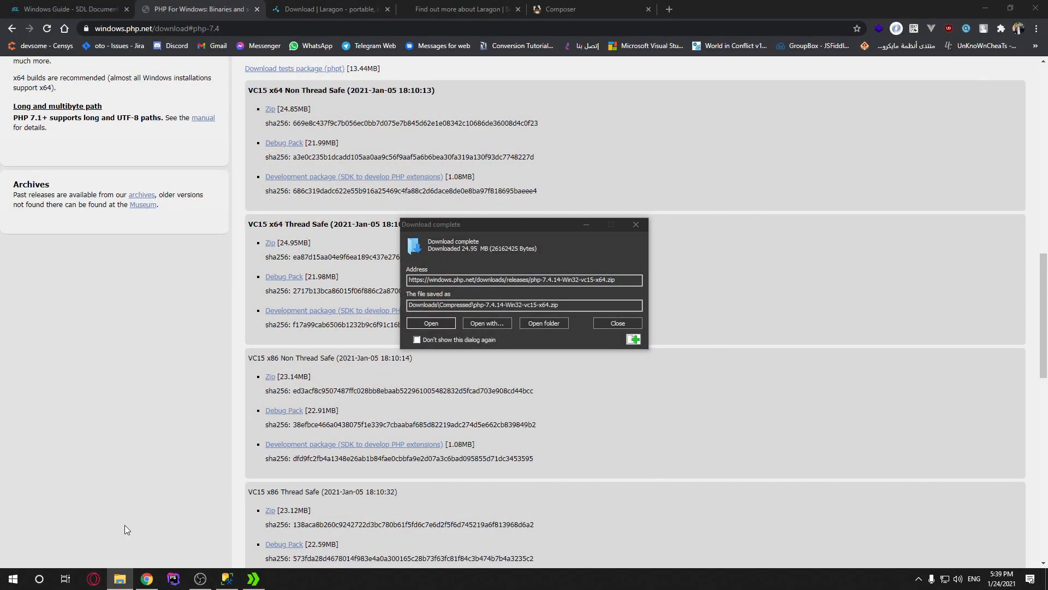
Move php-7.4.14-Win32-vc15-x64.zip from the download dialog into the SRO LARAVEL FILES folder
click(60, 533)
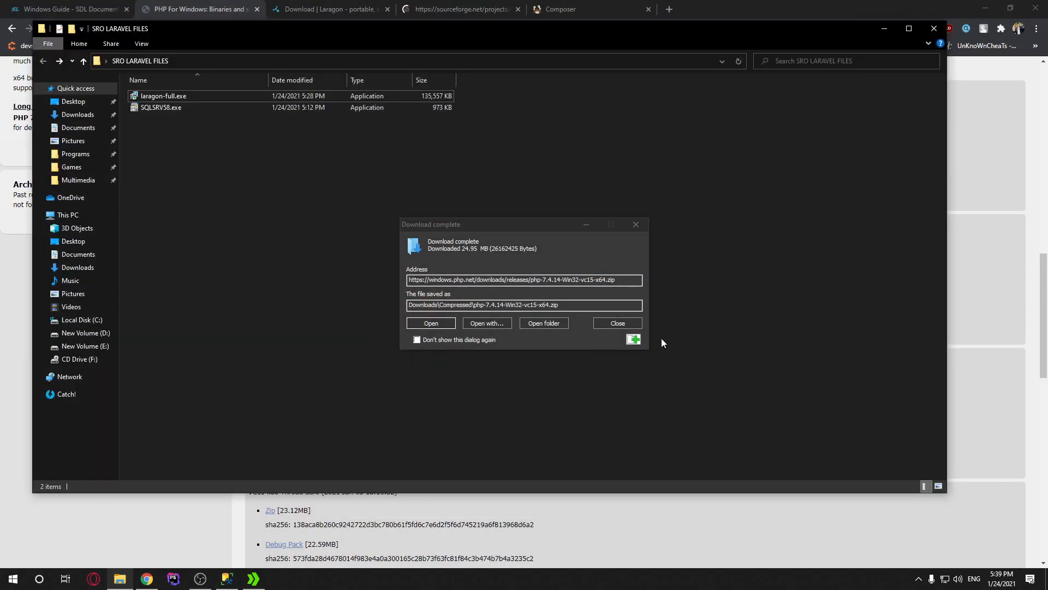
drag(634, 339, 765, 263)
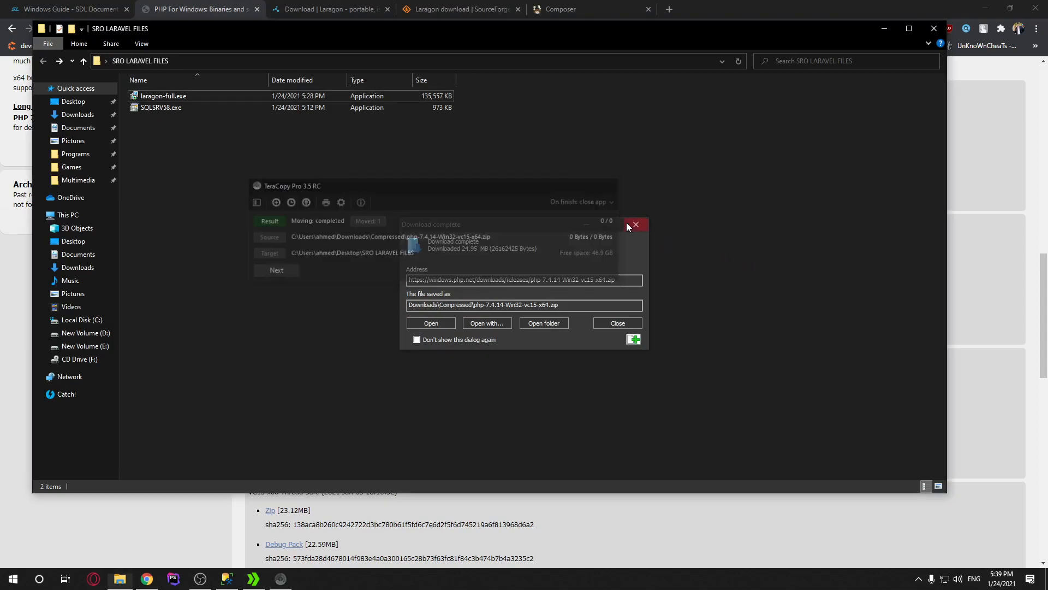
click(636, 224)
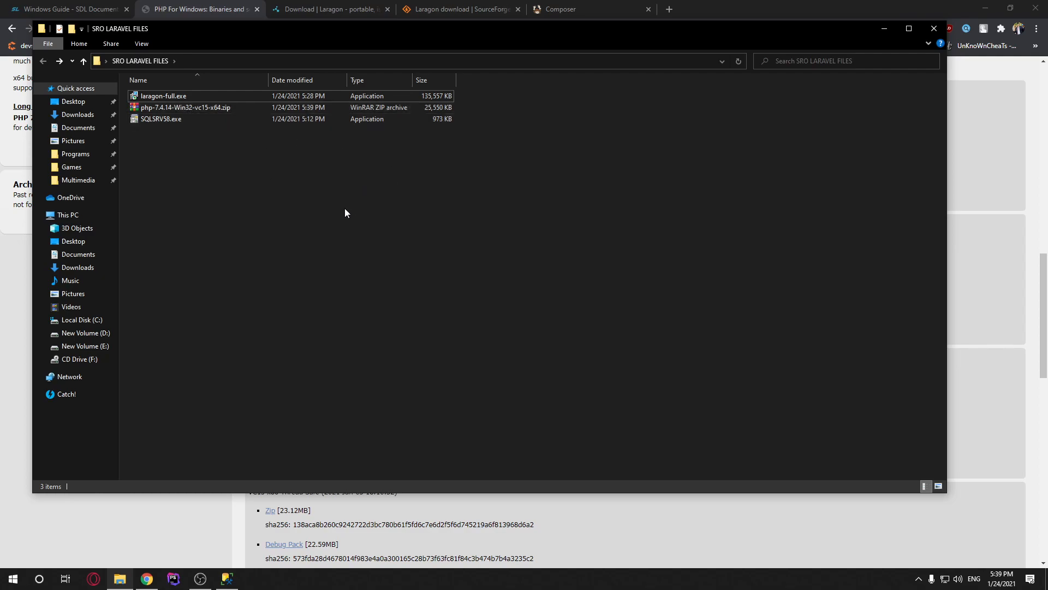
double_click(176, 98)
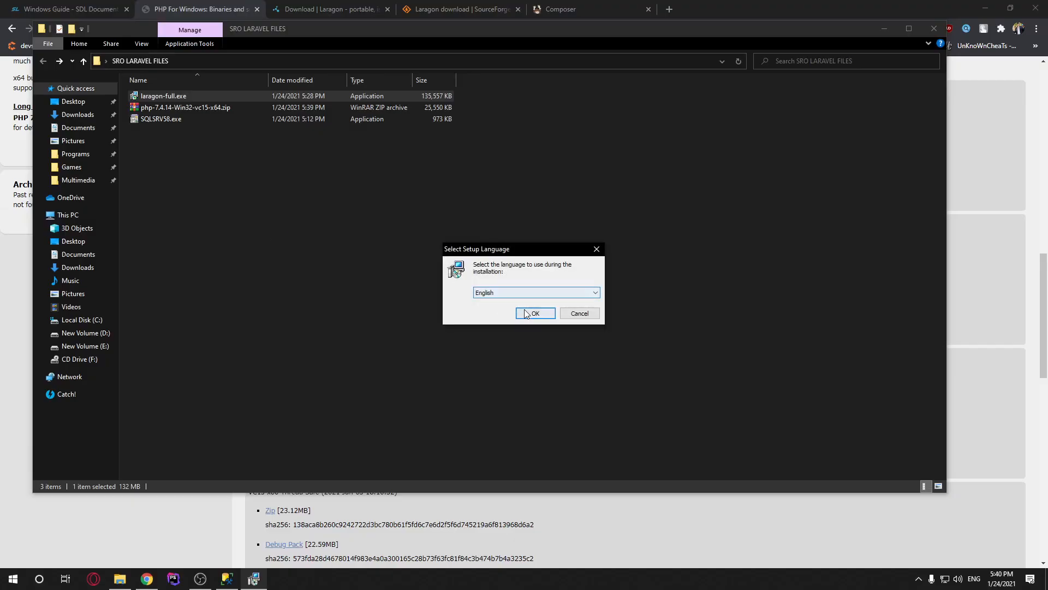
click(496, 293)
click(516, 268)
click(537, 314)
click(573, 374)
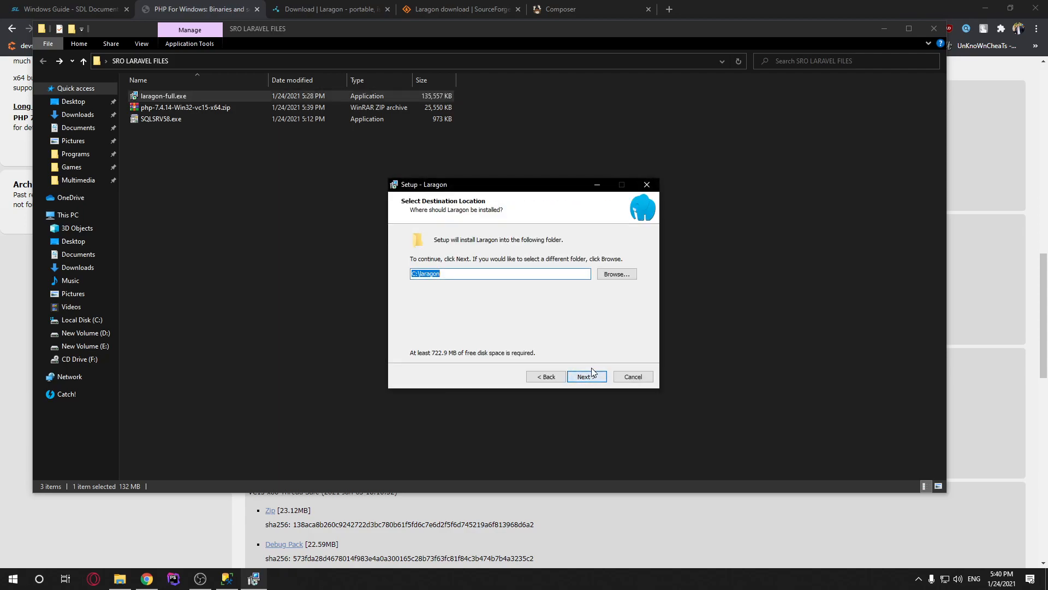
click(446, 273)
double_click(447, 273)
click(586, 376)
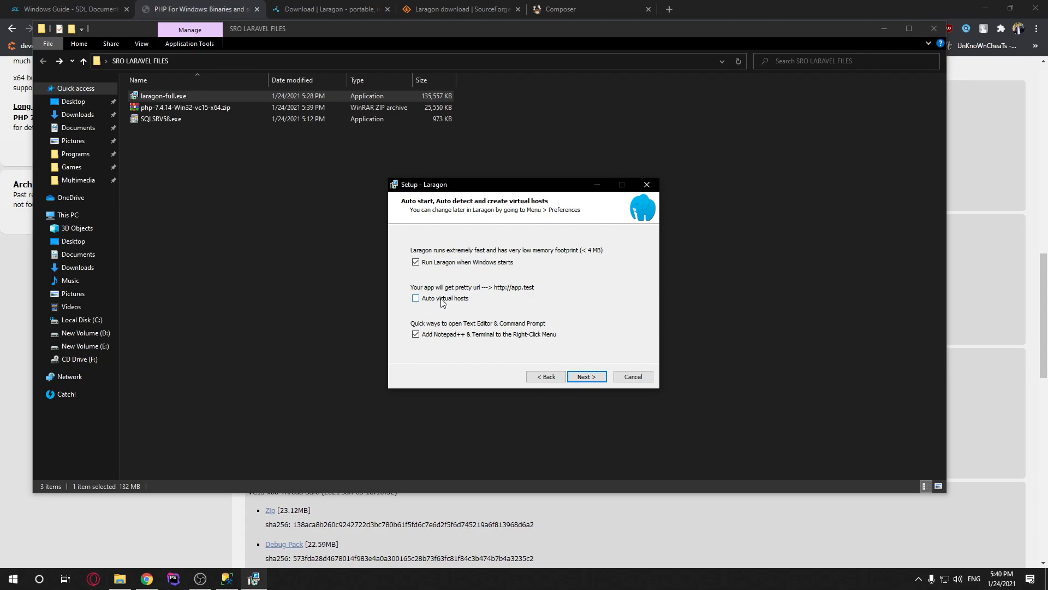
click(636, 378)
click(566, 343)
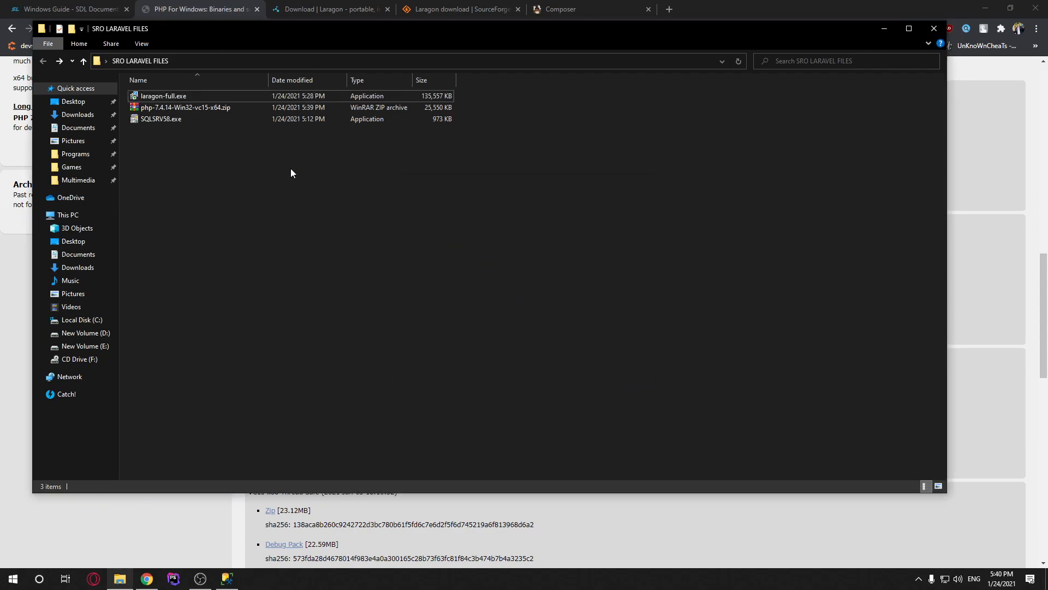
Extract the PHP zip into a php-7.4.14-Win32-vc15-x64 folder and check its contents
right_click(164, 107)
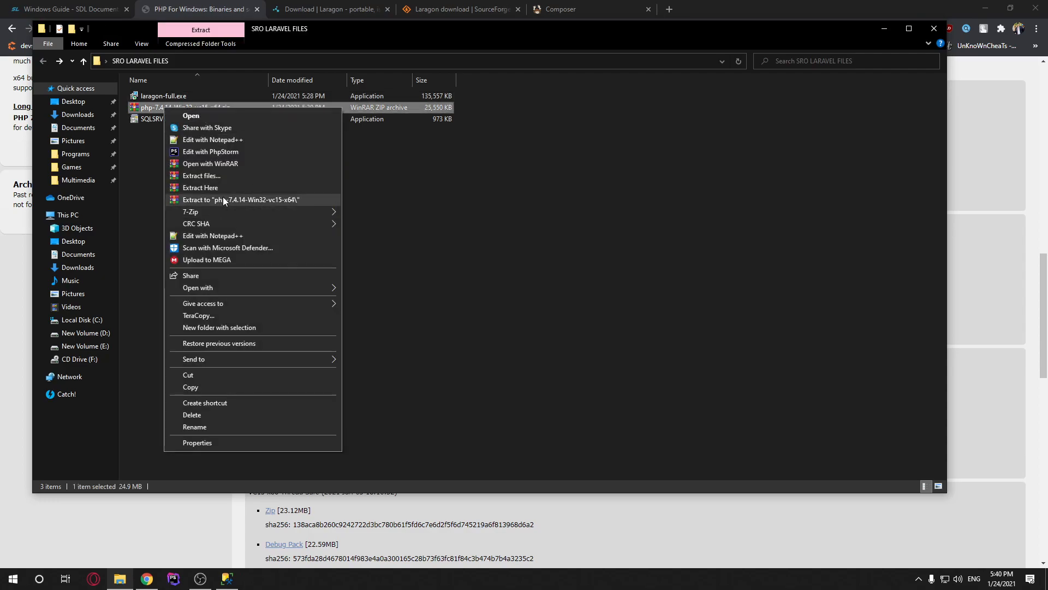
click(220, 200)
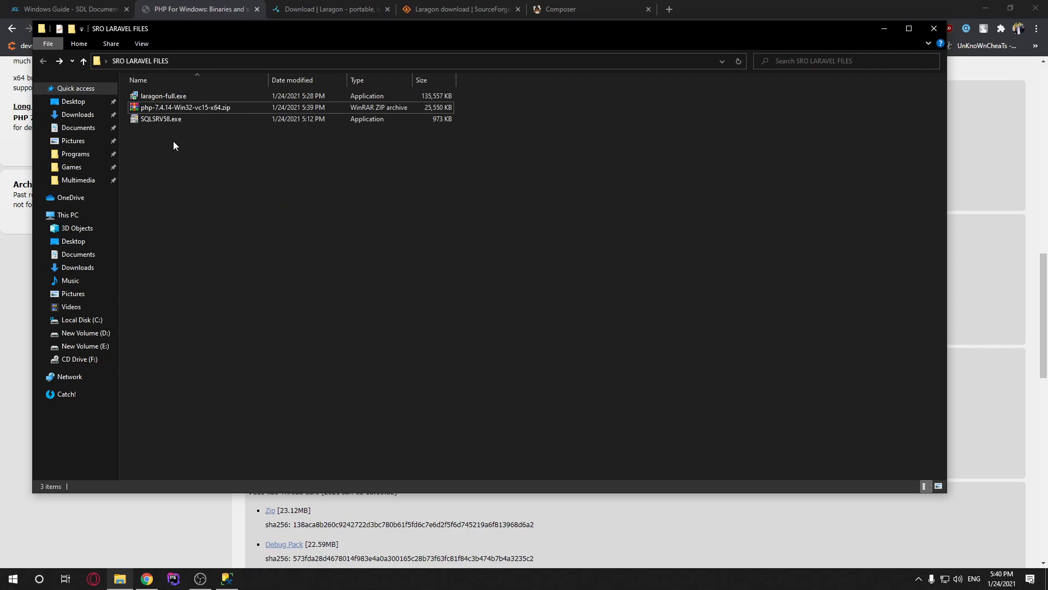
double_click(161, 96)
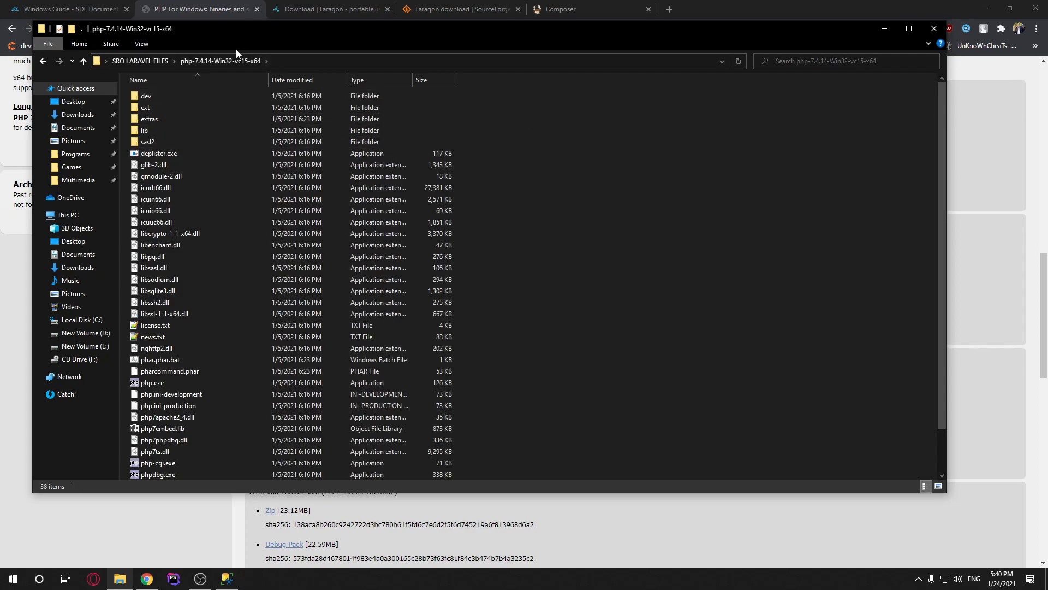
click(151, 61)
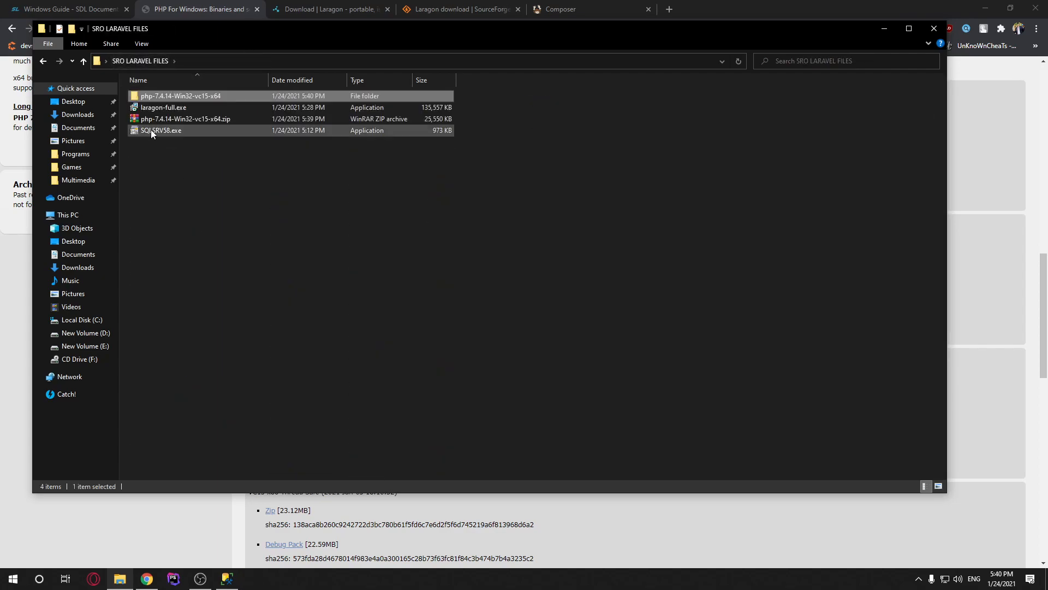
Look over SQLSRV58.exe's actions without choosing one, then return to Chrome's setup guide
right_click(154, 130)
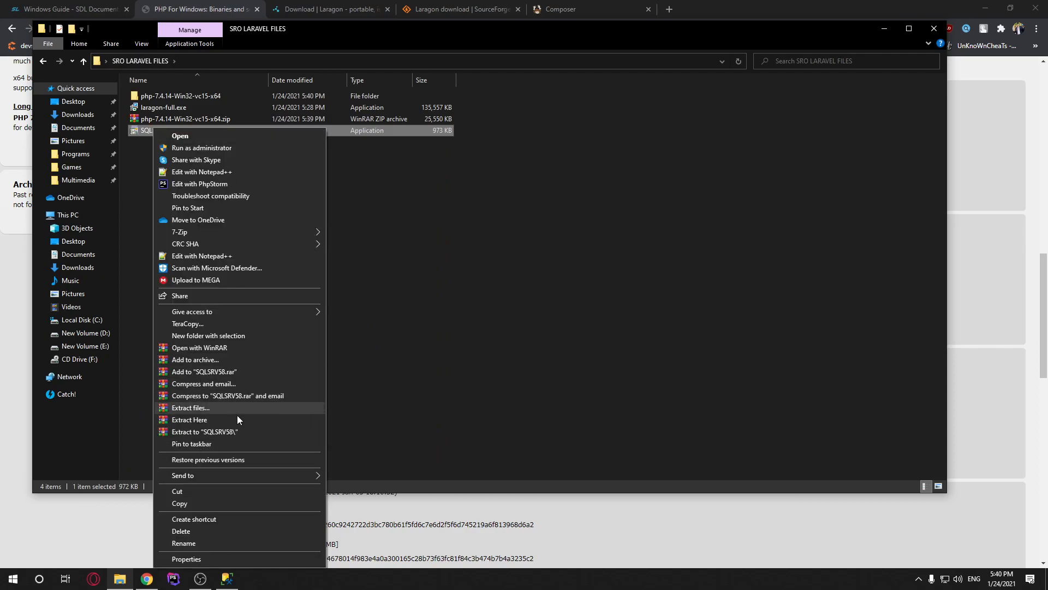
click(476, 326)
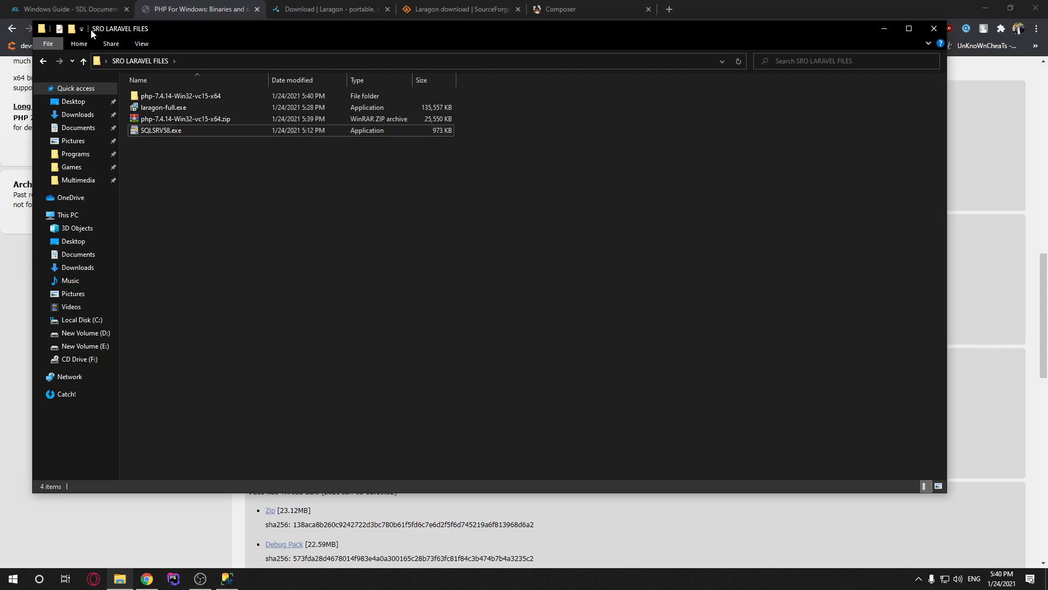
click(77, 9)
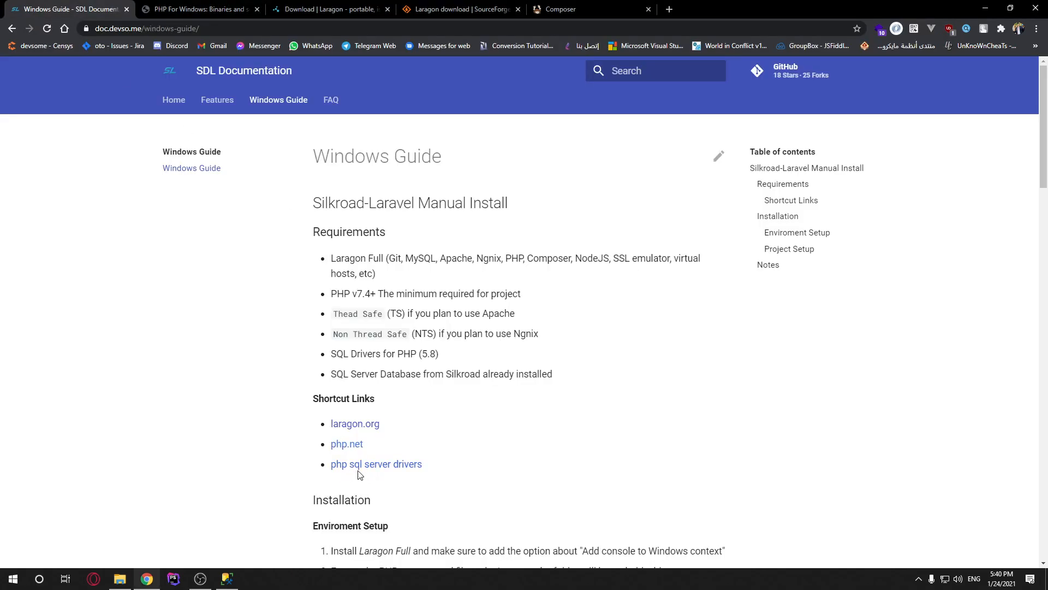
Open the PHP SQL Server drivers page and cancel the duplicate Windows driver download
right_click(391, 473)
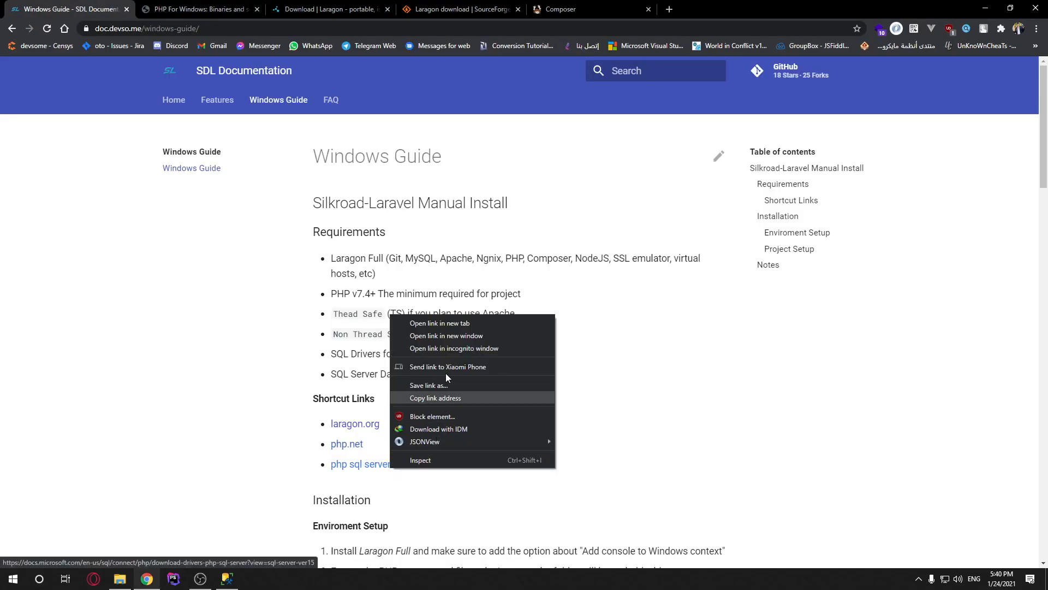
click(447, 328)
click(294, 6)
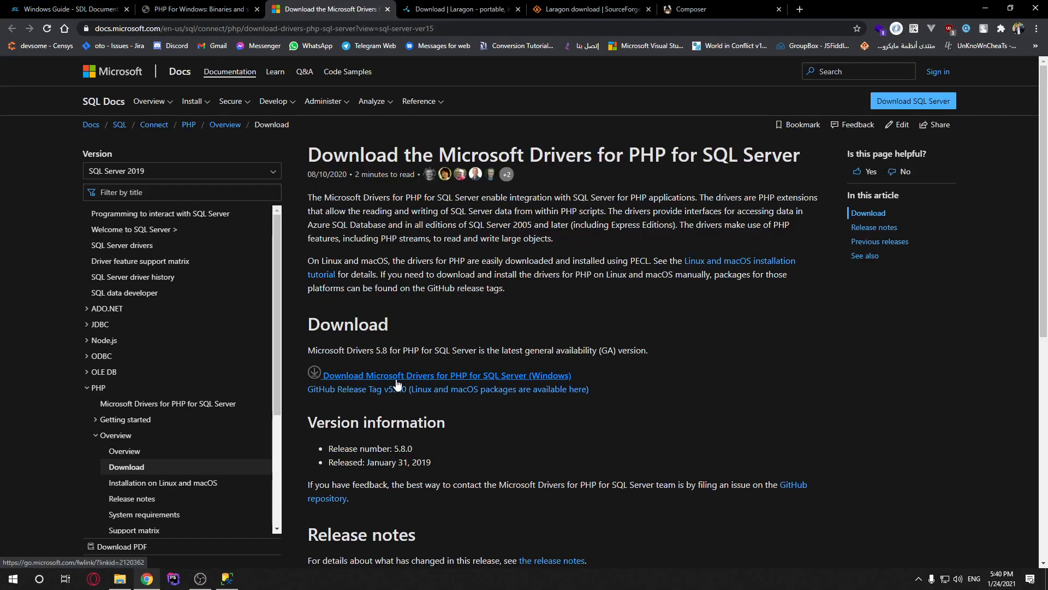
click(485, 376)
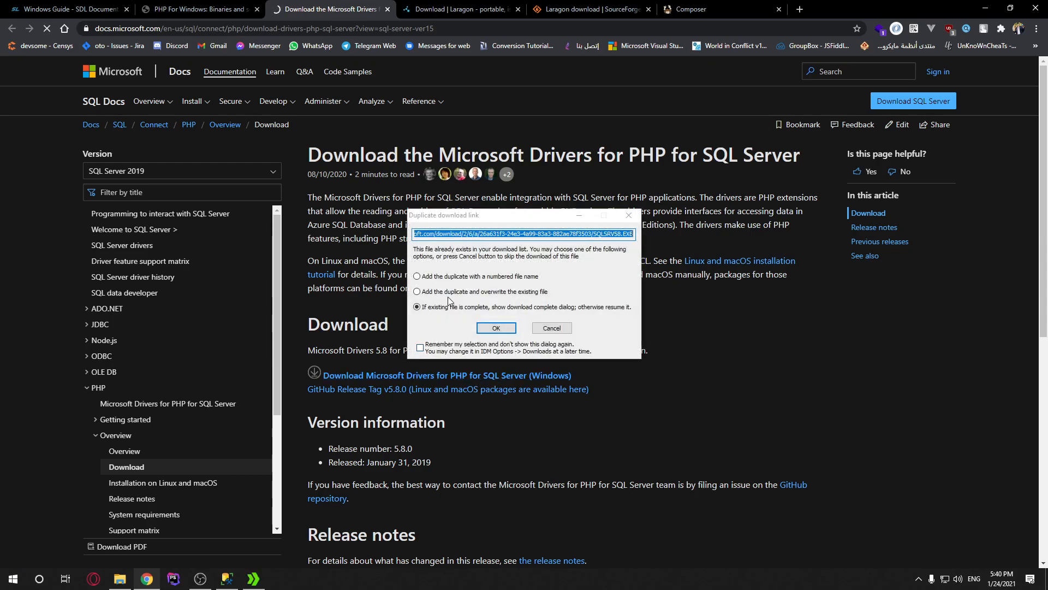
click(555, 328)
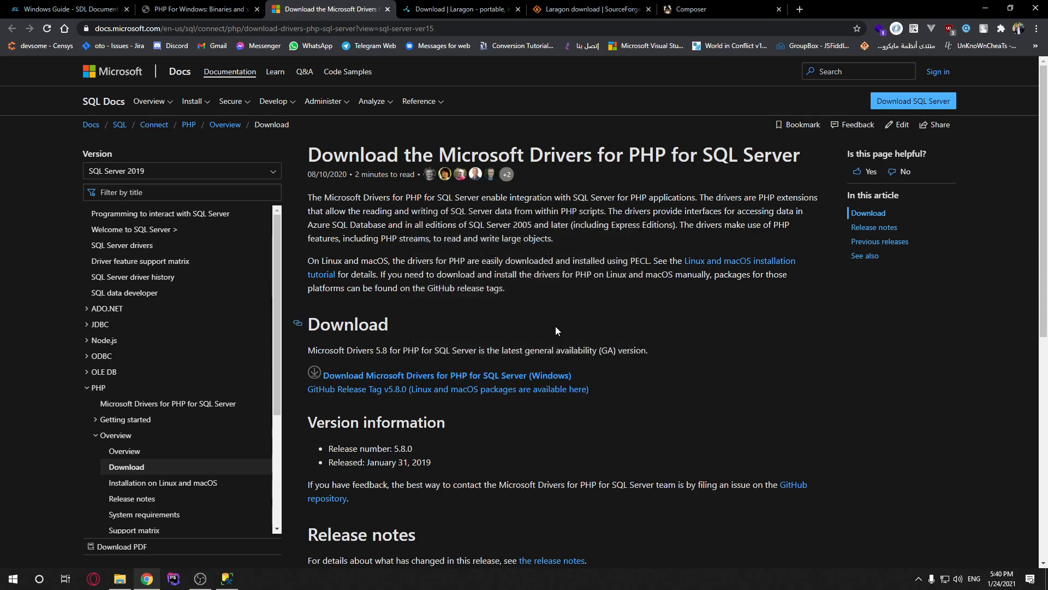
Close the drivers, PHP For Windows and Laragon SourceForge tabs
click(388, 9)
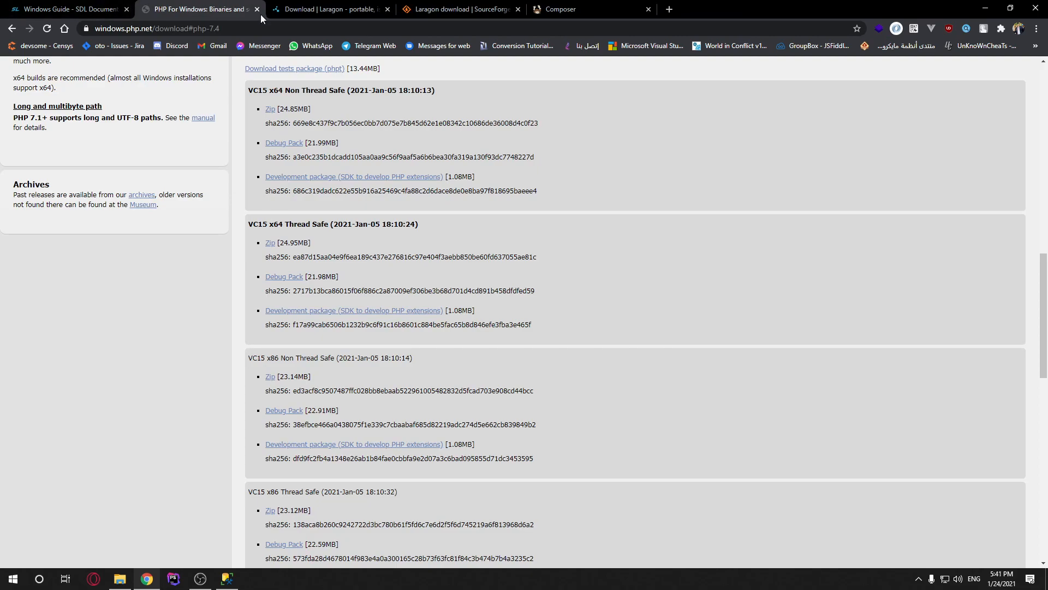
click(257, 10)
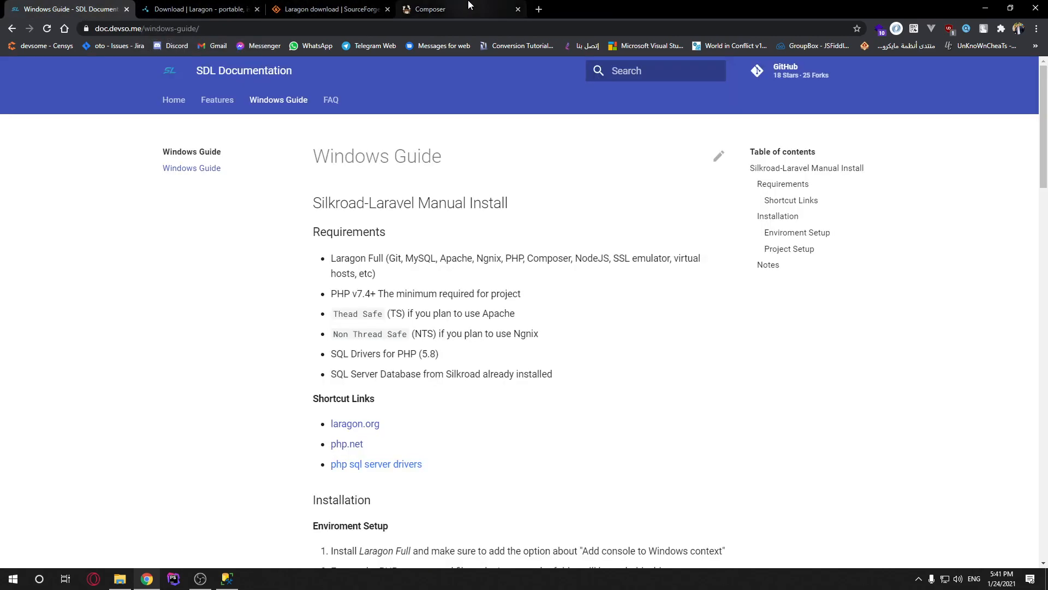
click(387, 9)
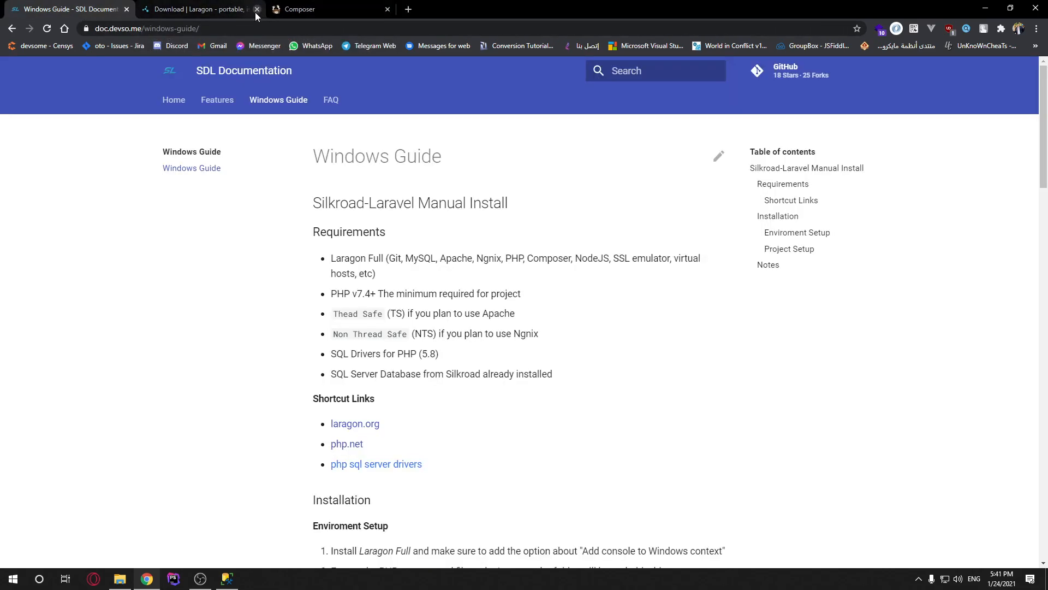
Download Composer-Setup.exe from getcomposer.org into the SRO LARAVEL FILES folder
click(326, 11)
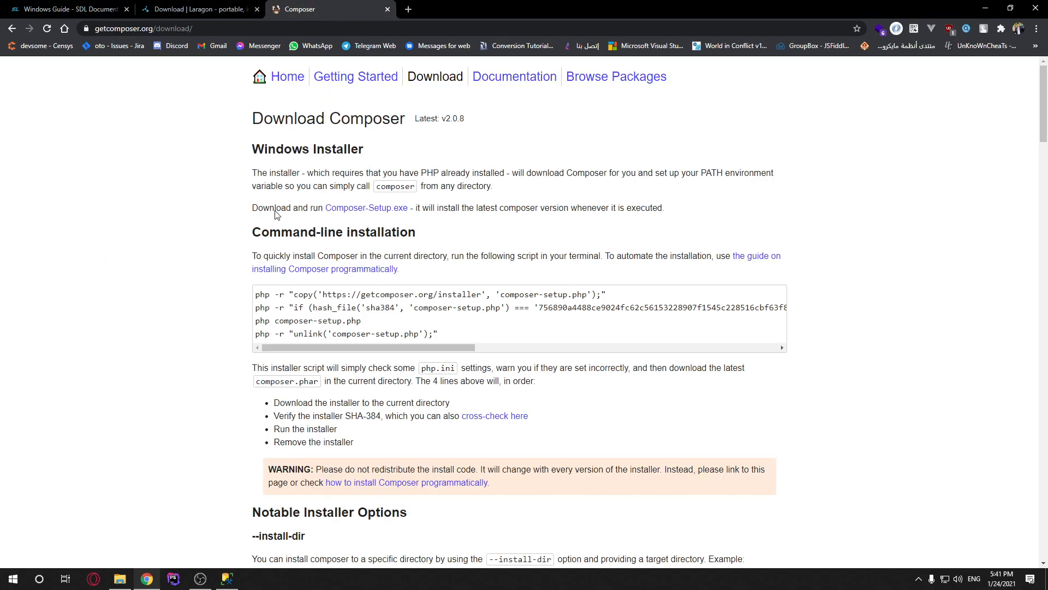
mouse_move(401, 120)
mouse_down()
mouse_move(335, 119)
mouse_move(407, 118)
mouse_up()
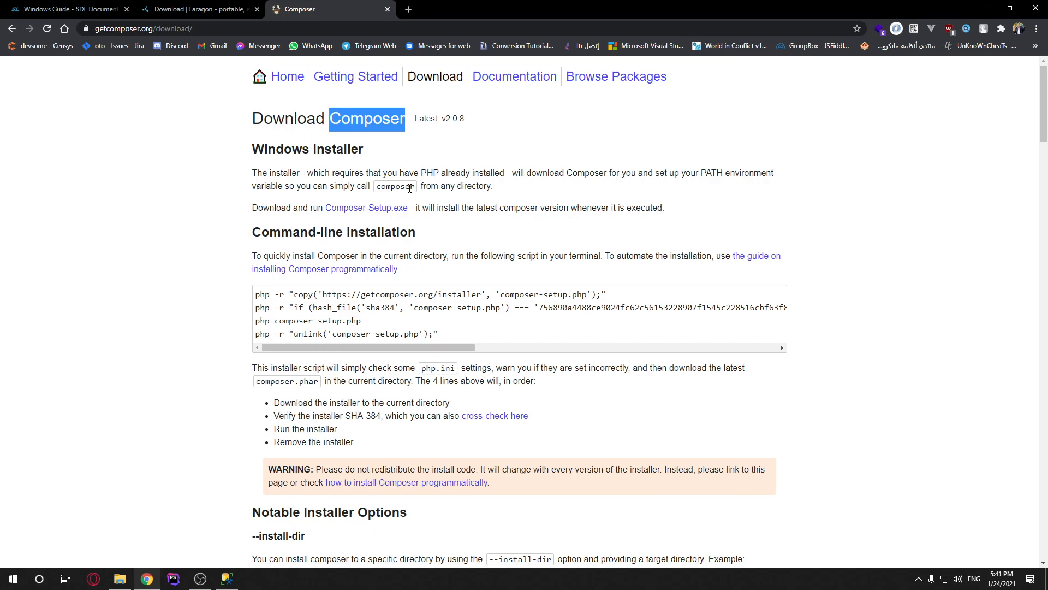
click(376, 208)
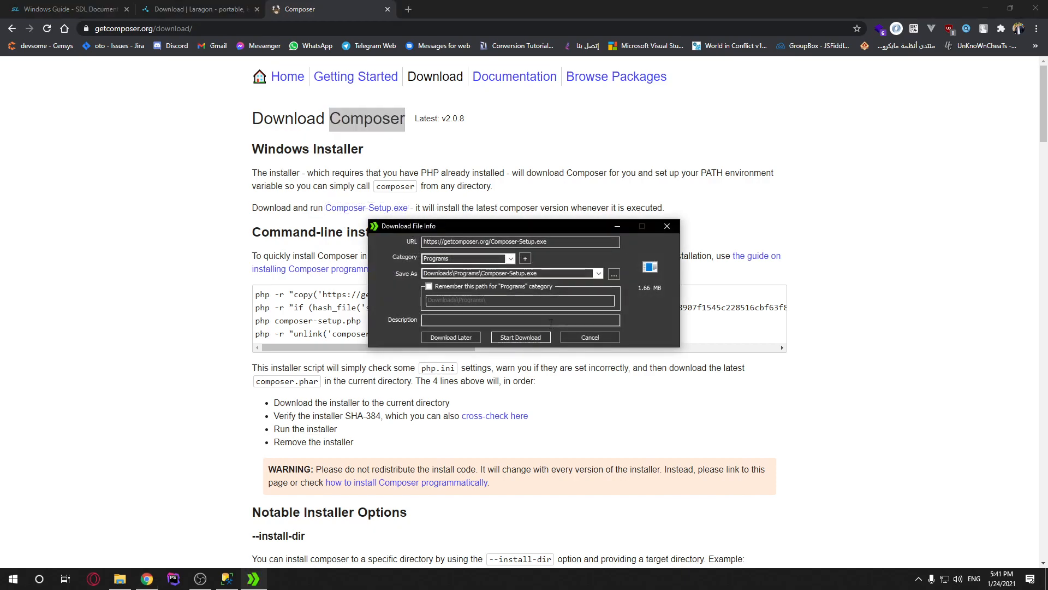
click(539, 338)
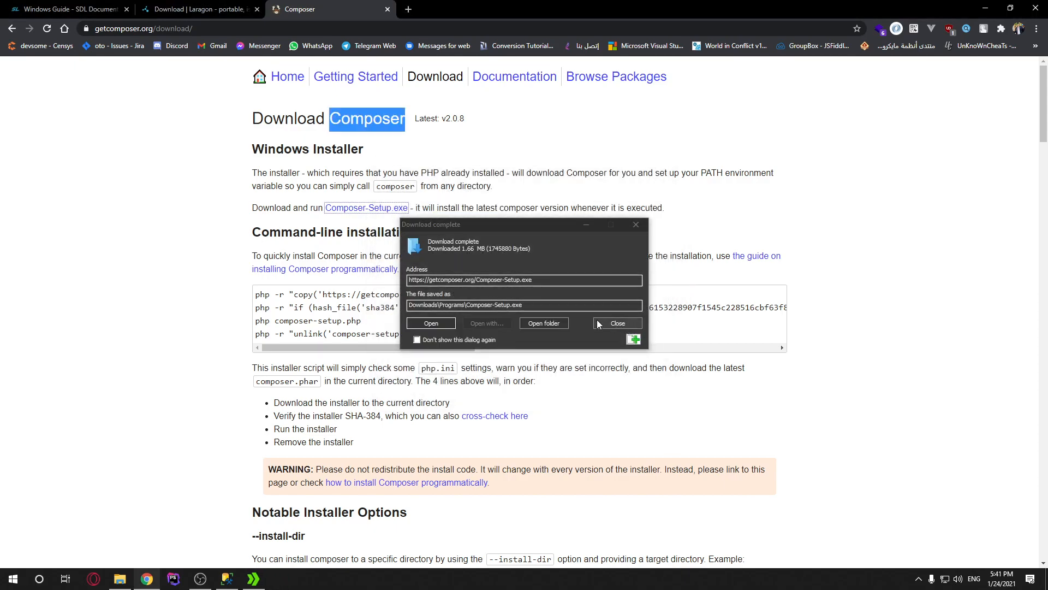
click(120, 579)
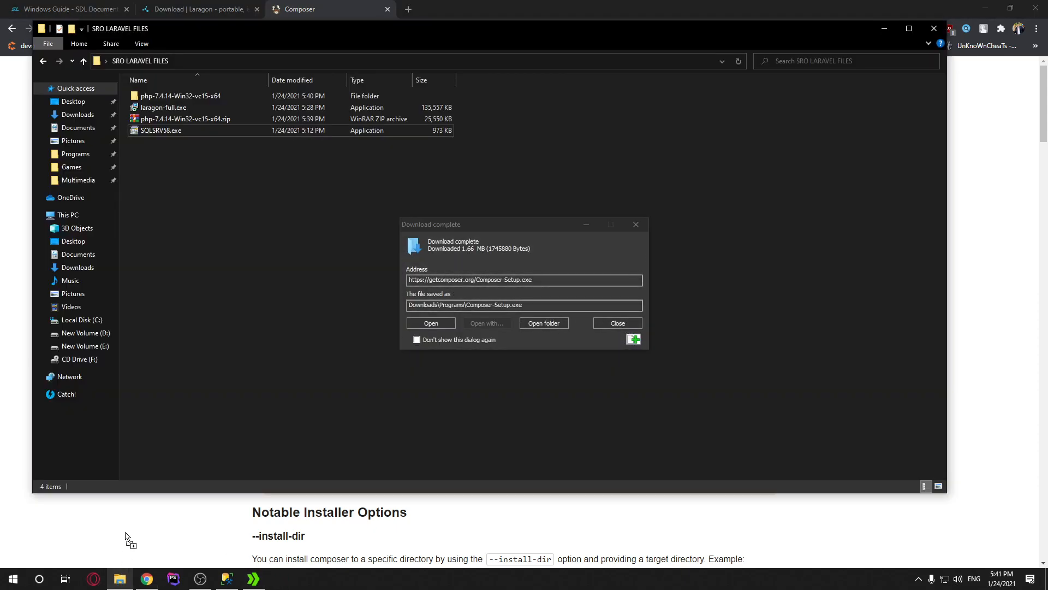
click(635, 224)
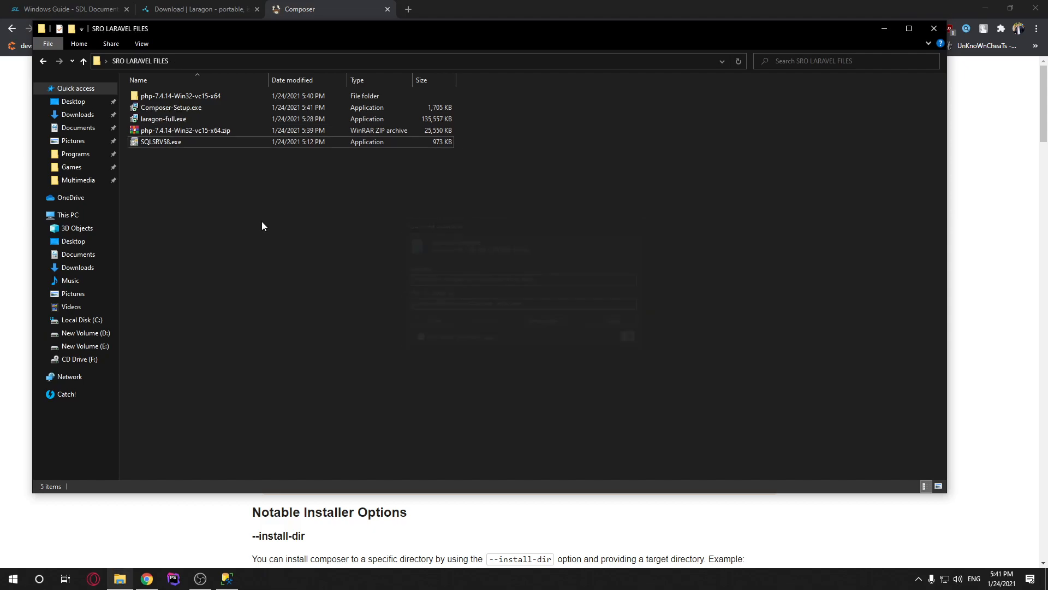
click(156, 141)
Extract SQLSRV58.exe into a SQLSRV58 folder and open it
right_click(156, 143)
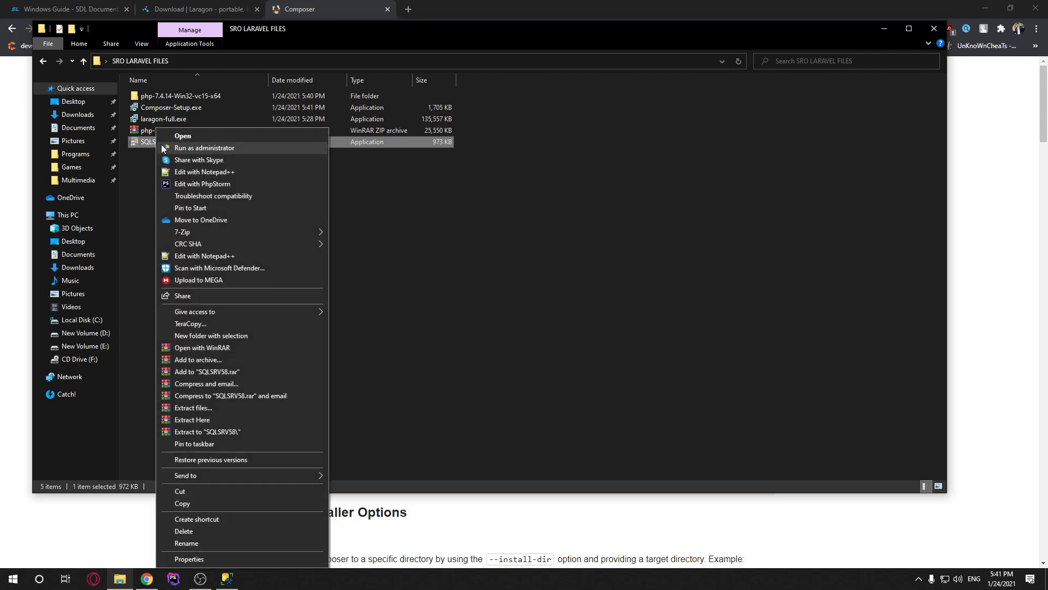
click(247, 431)
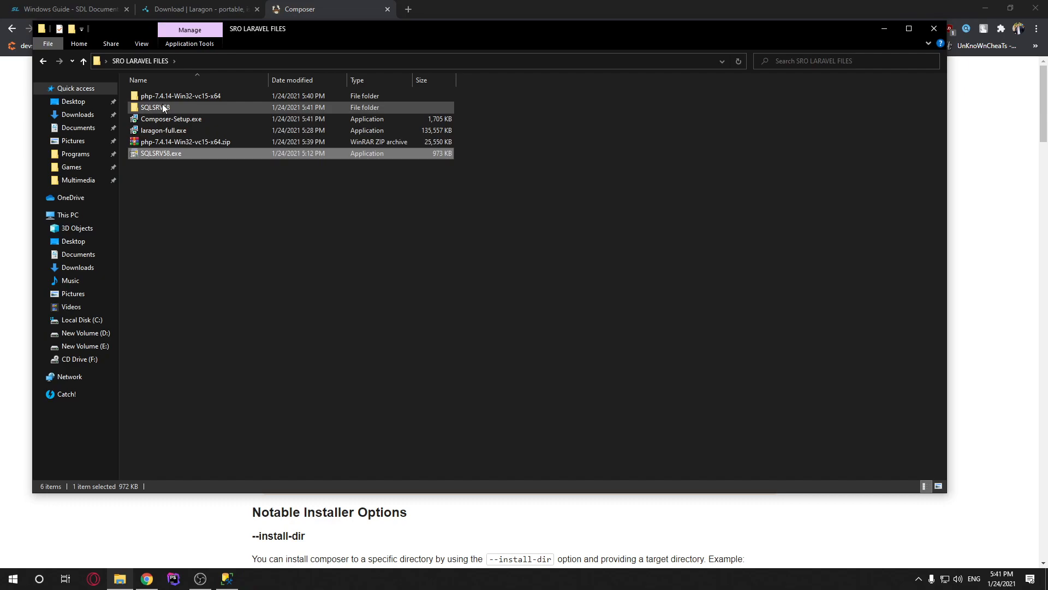
double_click(163, 105)
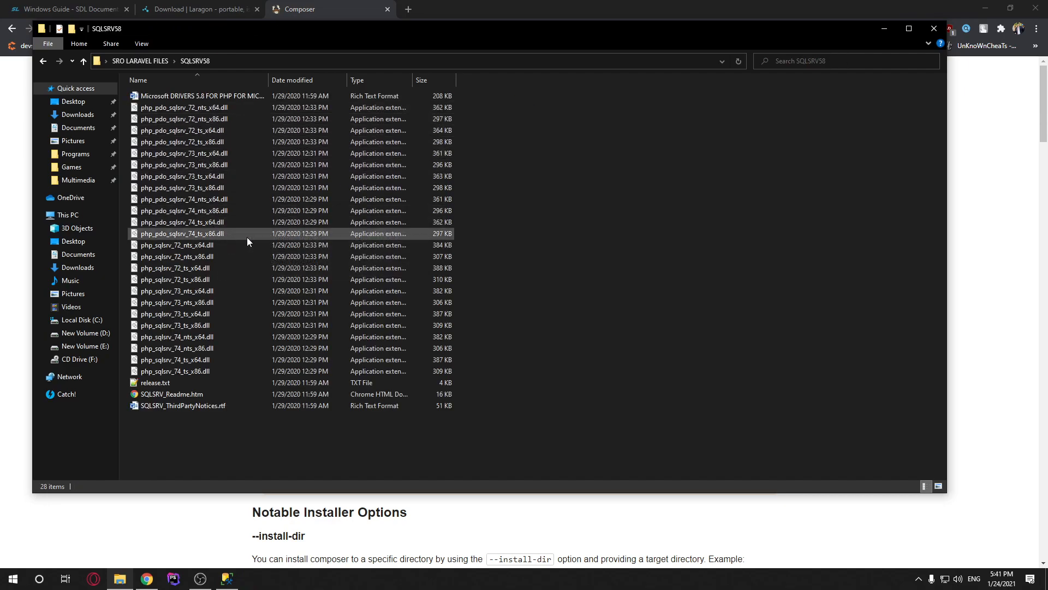
Copy php_pdo_sqlsrv_74_ts_x64.dll and php_sqlsrv_74_ts_x64.dll
mouse_move(247, 242)
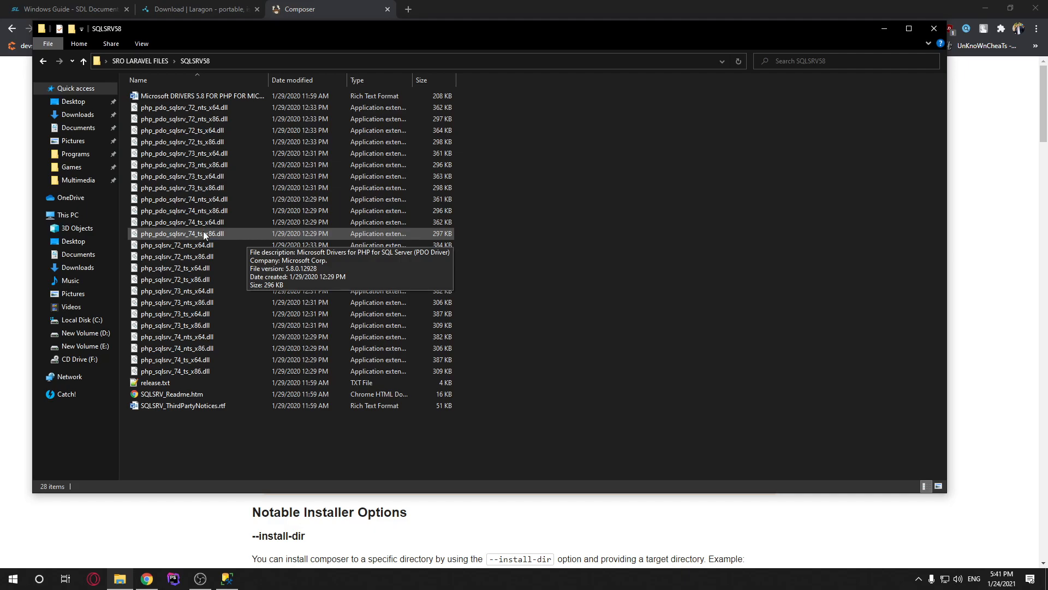
click(187, 234)
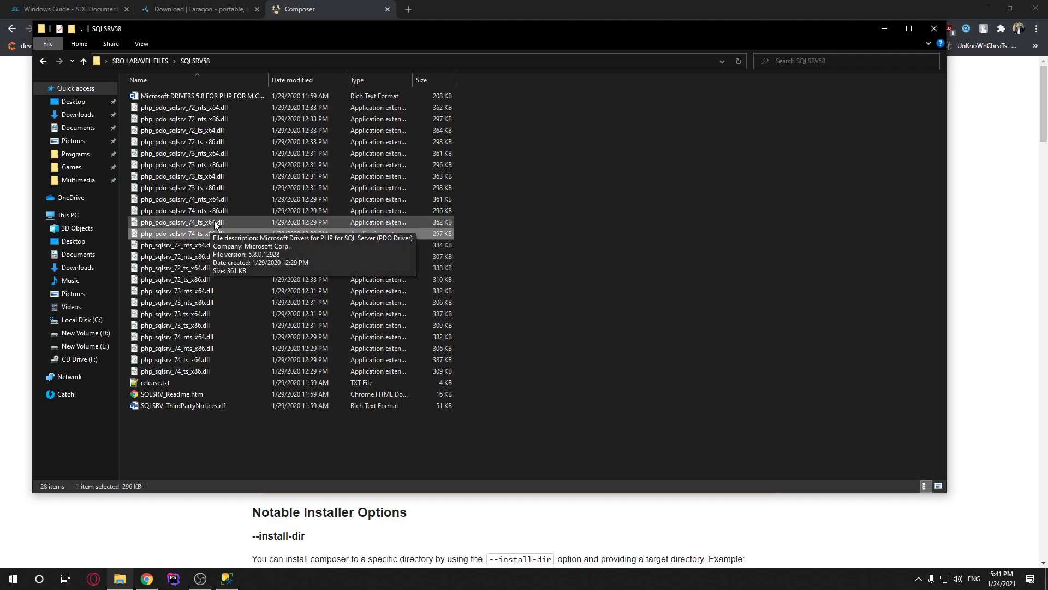
click(202, 223)
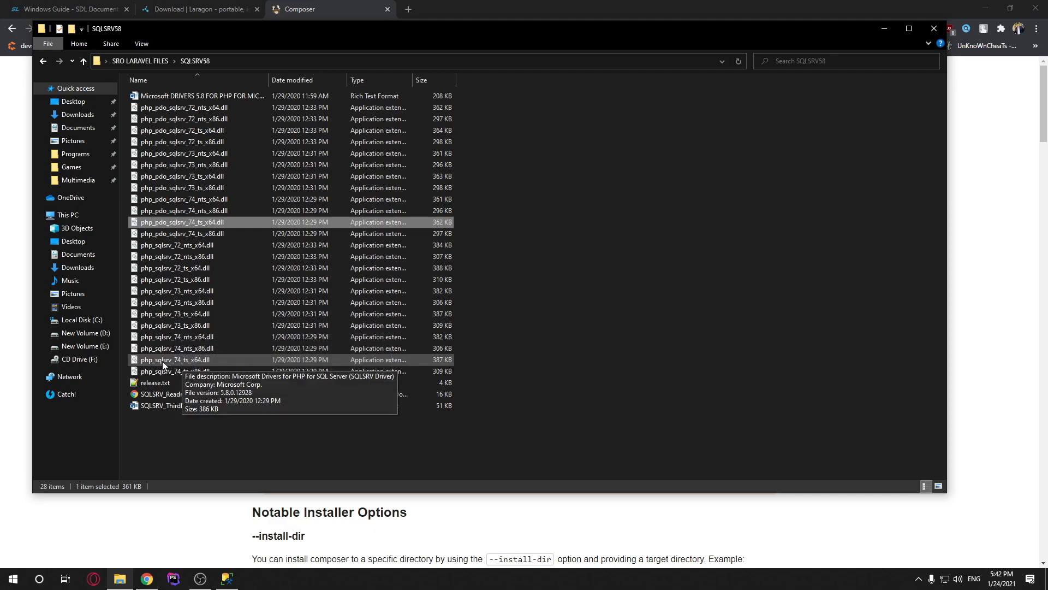
ctrl+click(164, 362)
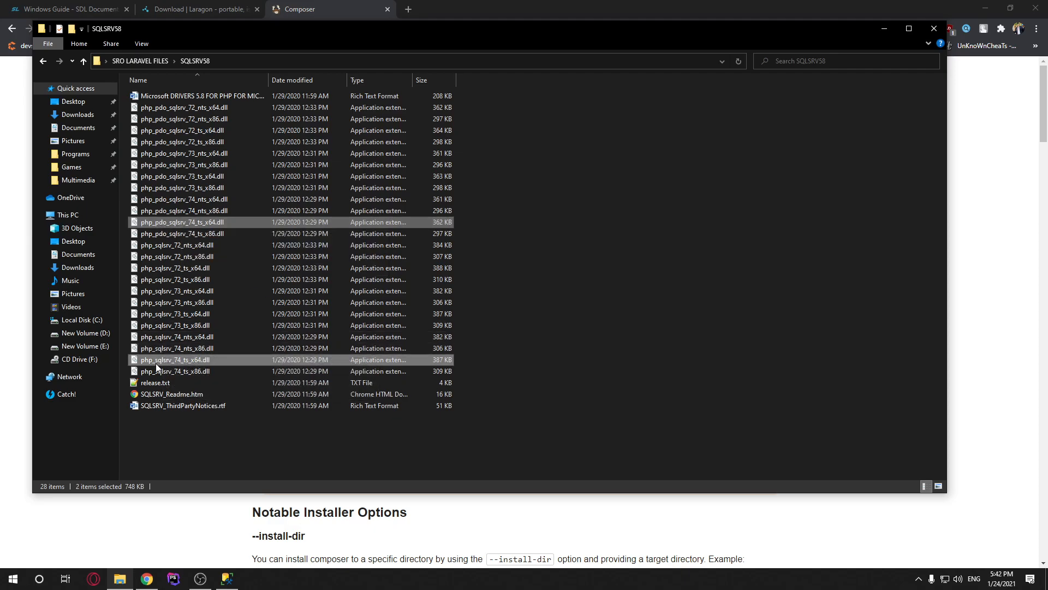
right_click(283, 359)
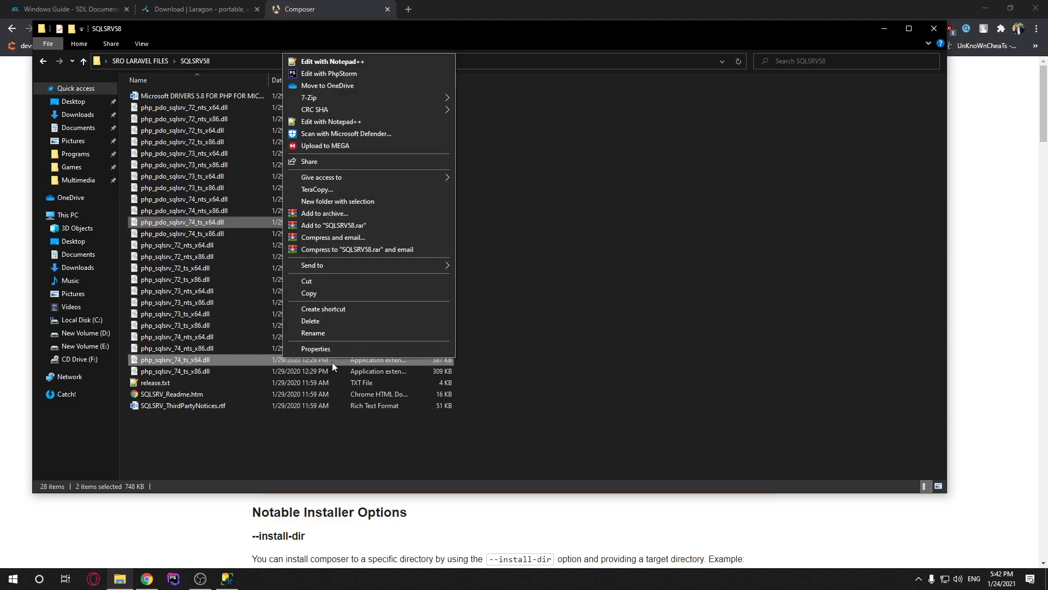
click(311, 293)
Paste the two SQL Server driver DLLs into the php-7.4.14 folder's ext directory
click(158, 59)
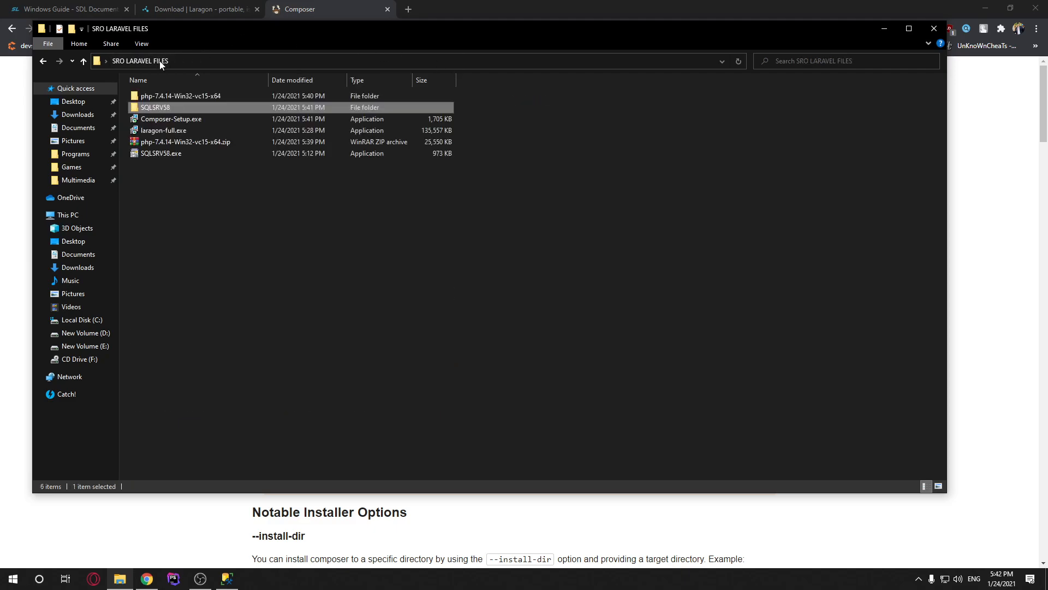
click(169, 97)
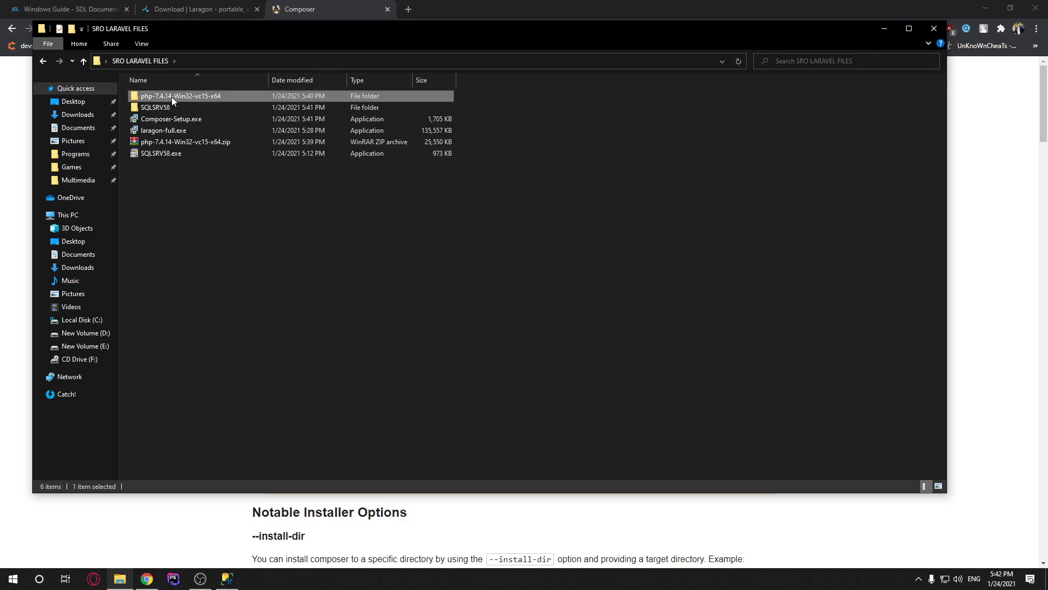
double_click(168, 97)
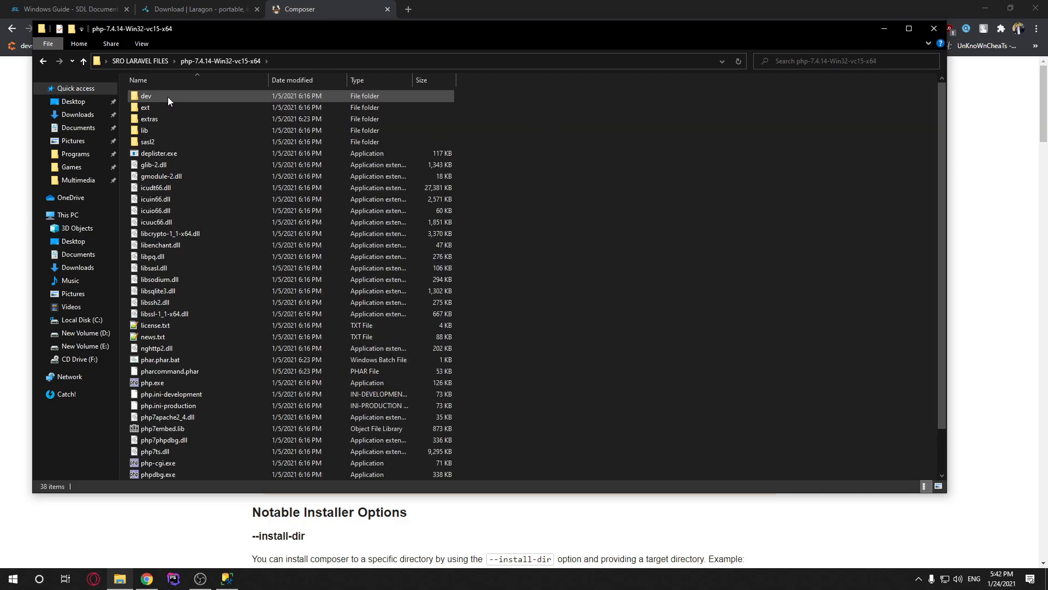
double_click(155, 107)
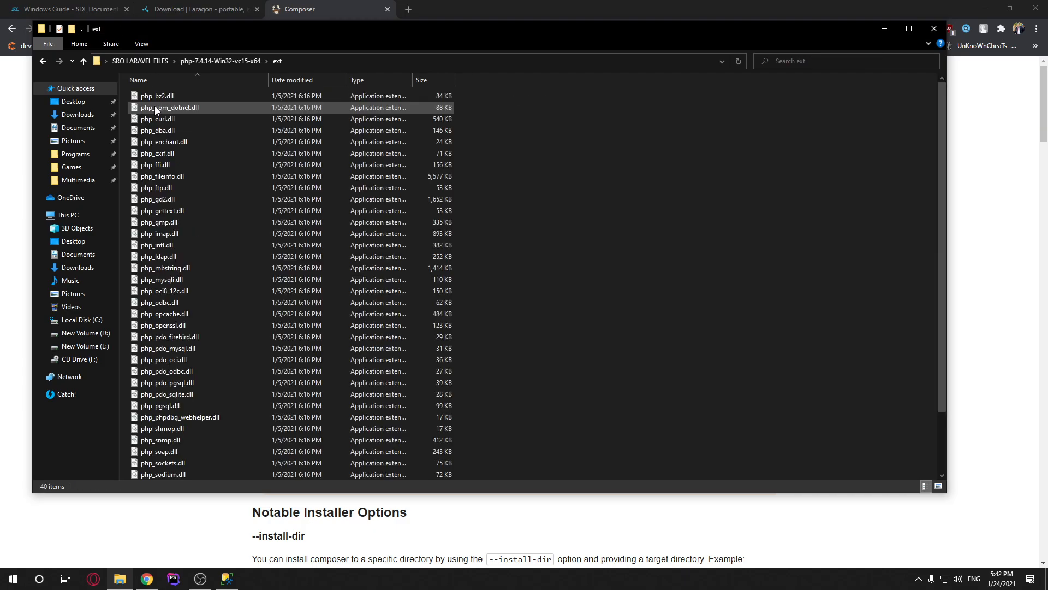
right_click(615, 205)
click(658, 279)
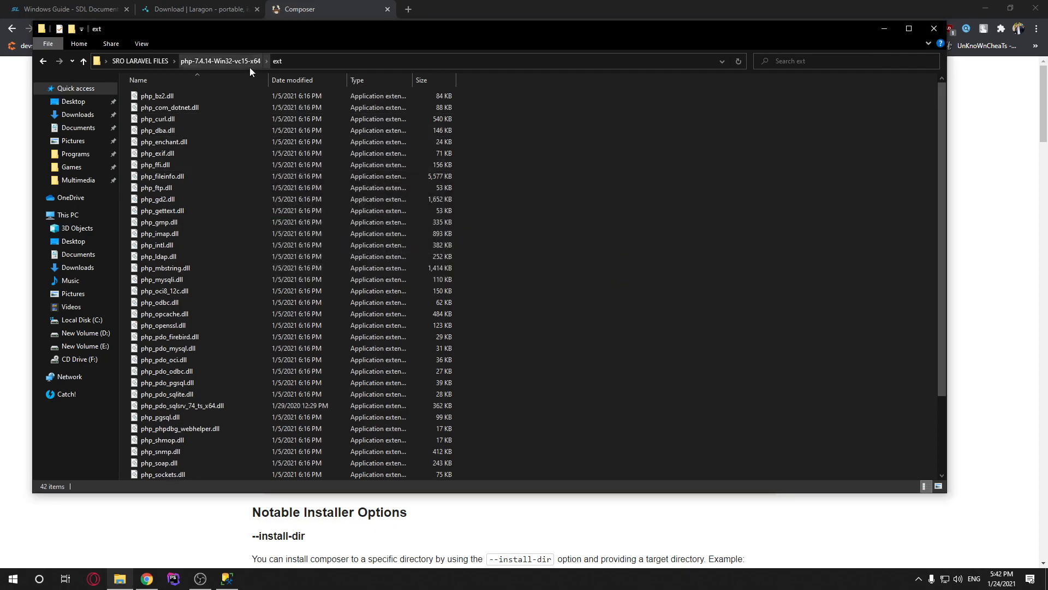
Copy the php-7.4.14-Win32-vc15-x64 folder from SRO LARAVEL FILES
click(224, 61)
click(147, 59)
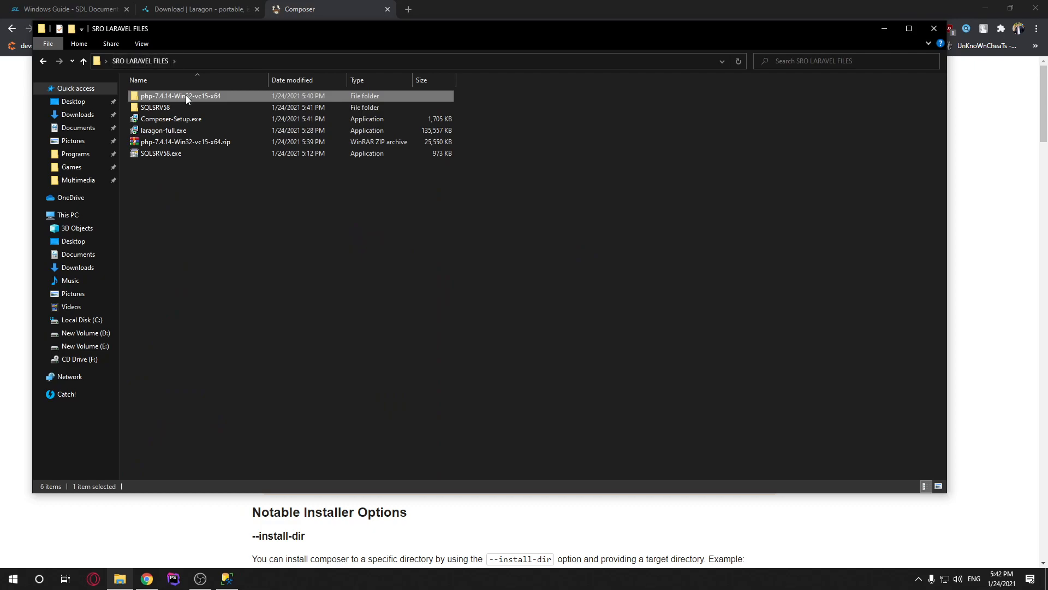
right_click(185, 95)
click(232, 437)
Browse to C:\laragon\bin\php without pasting anything
click(92, 325)
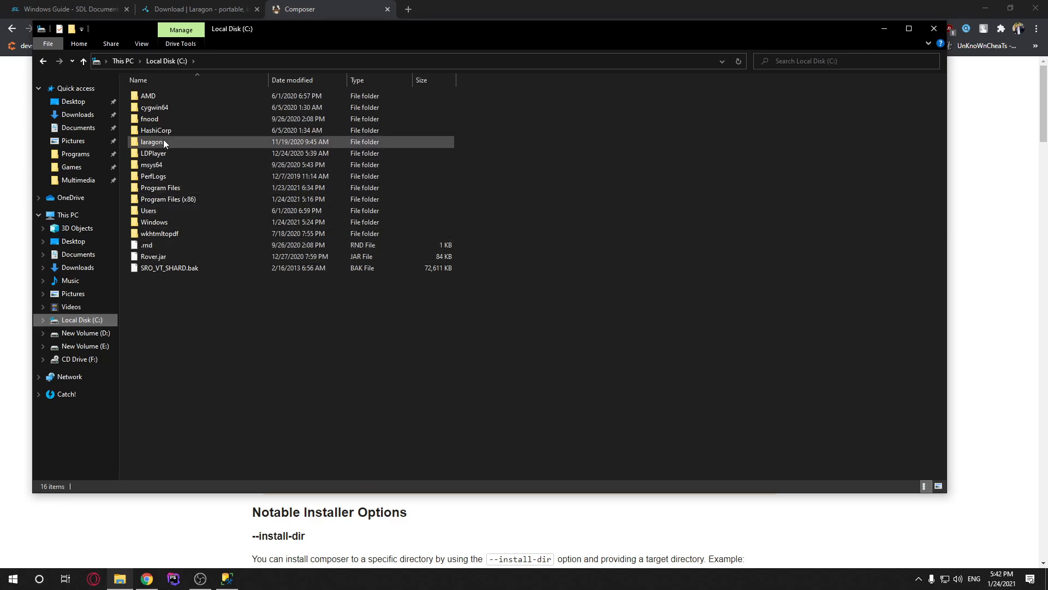
double_click(179, 139)
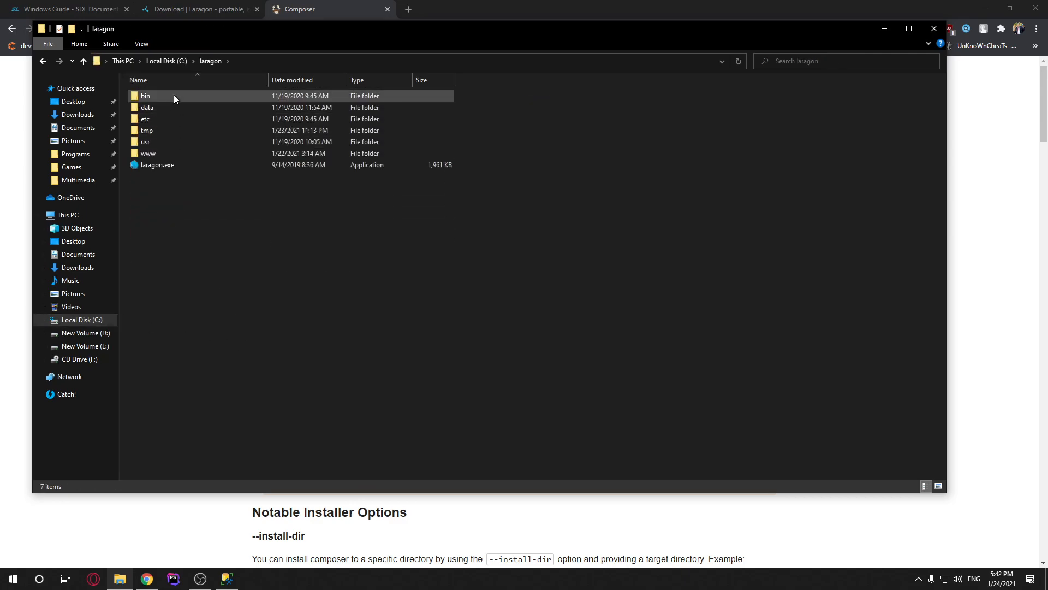
double_click(156, 96)
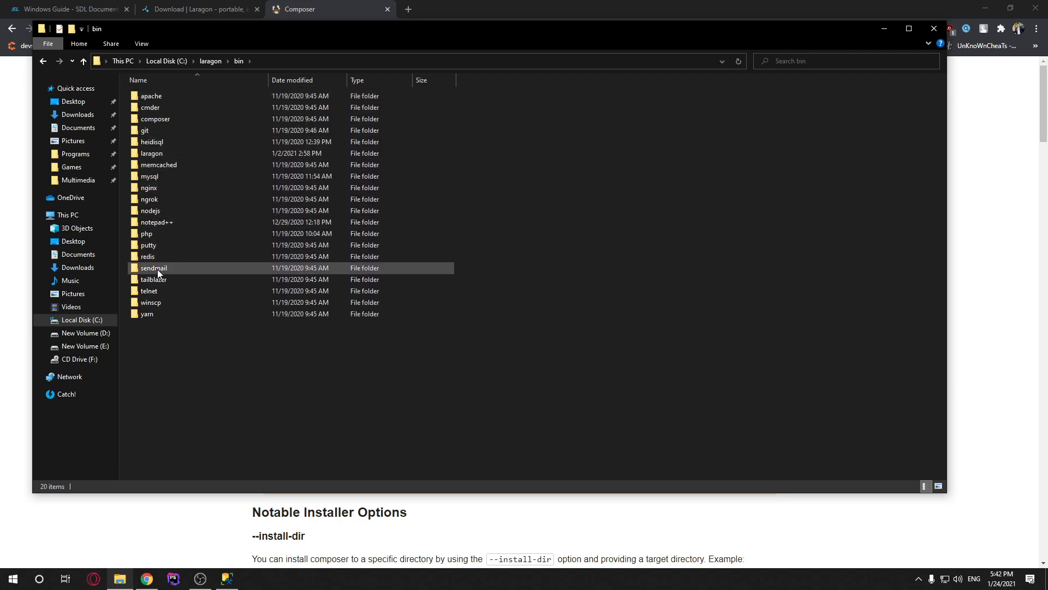
double_click(163, 235)
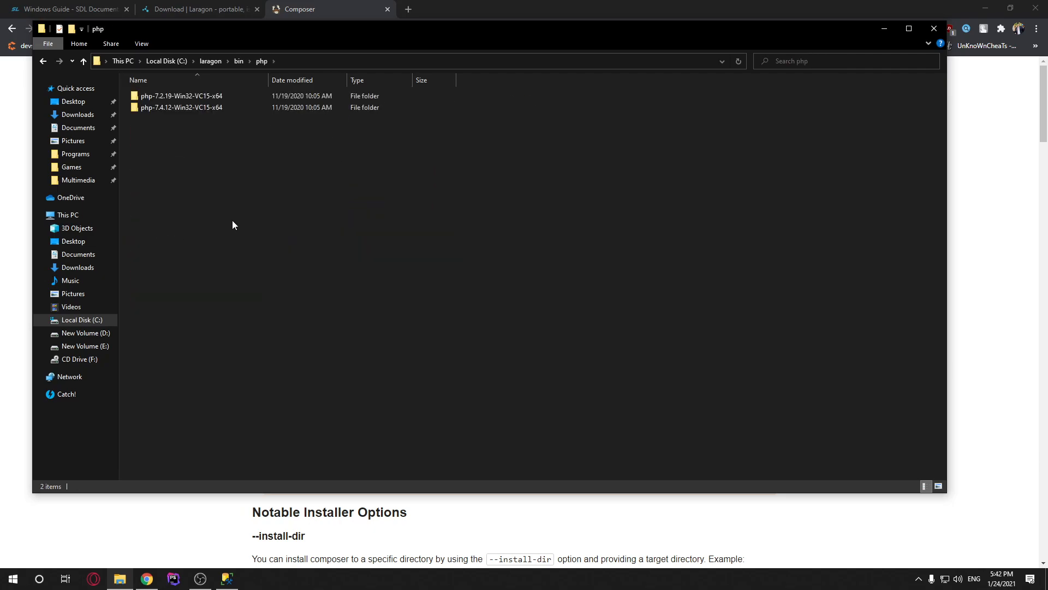
right_click(245, 172)
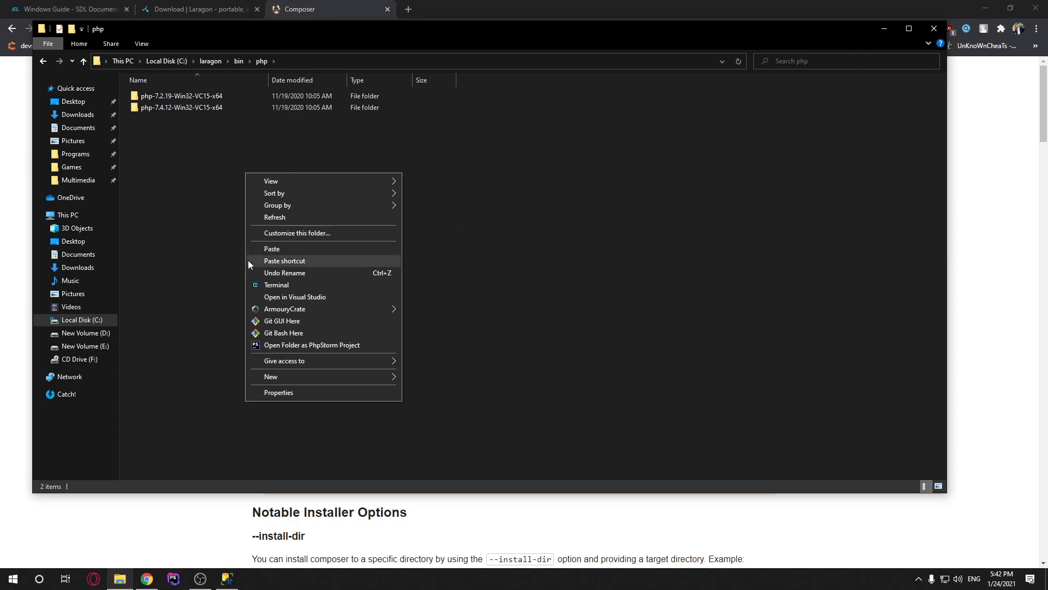
click(795, 242)
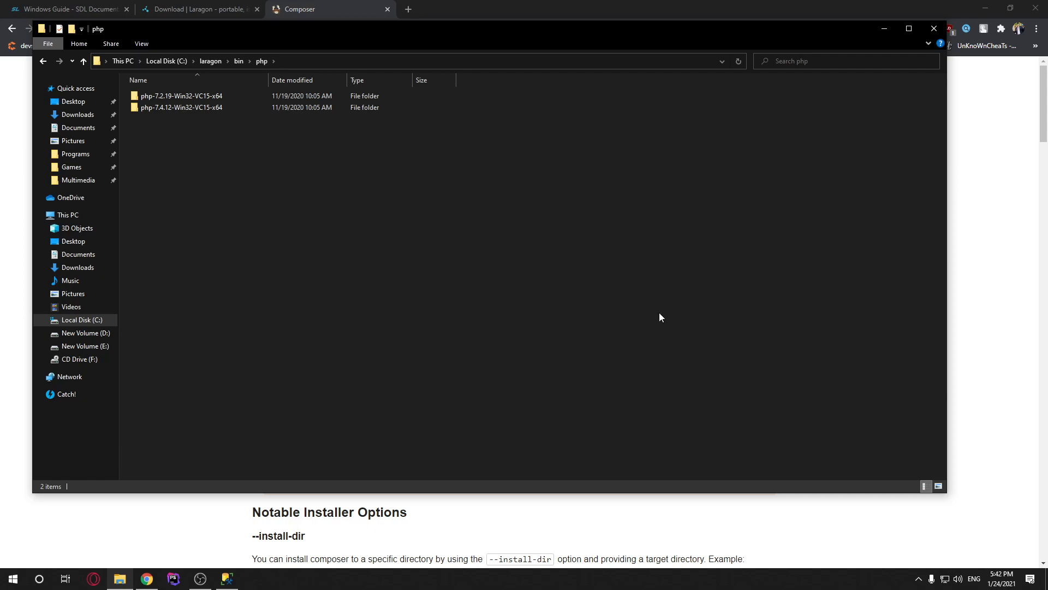
Launch Laragon from the Start menu search
click(919, 578)
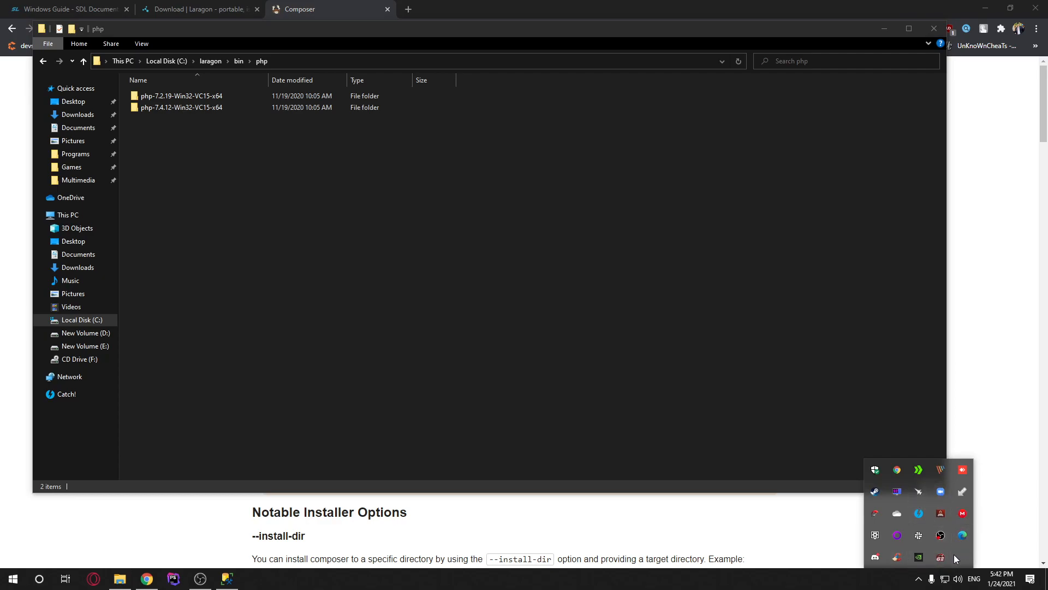
key(super)
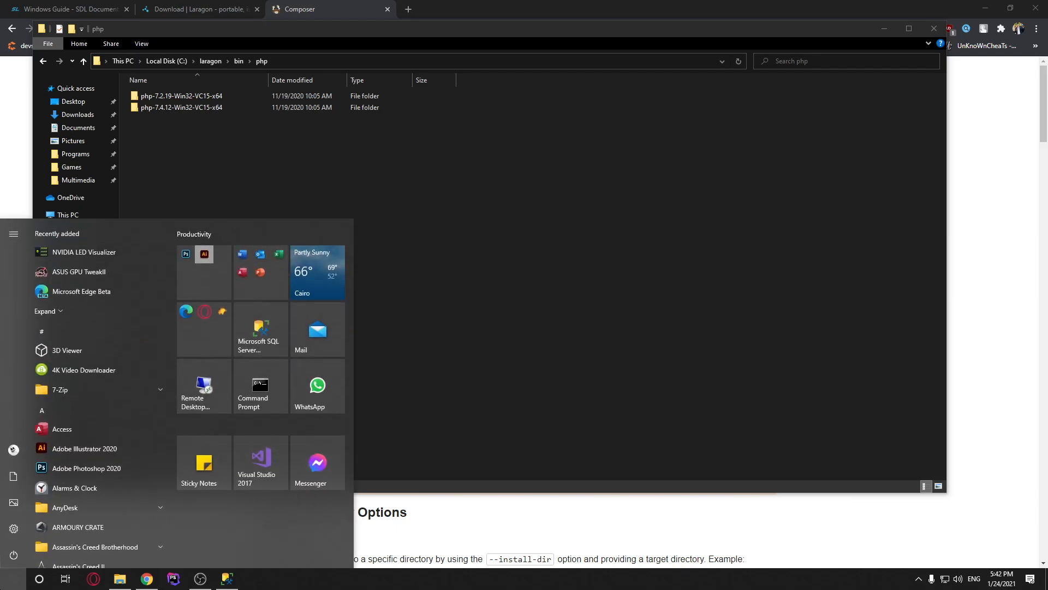
text(laragon)
key(Return)
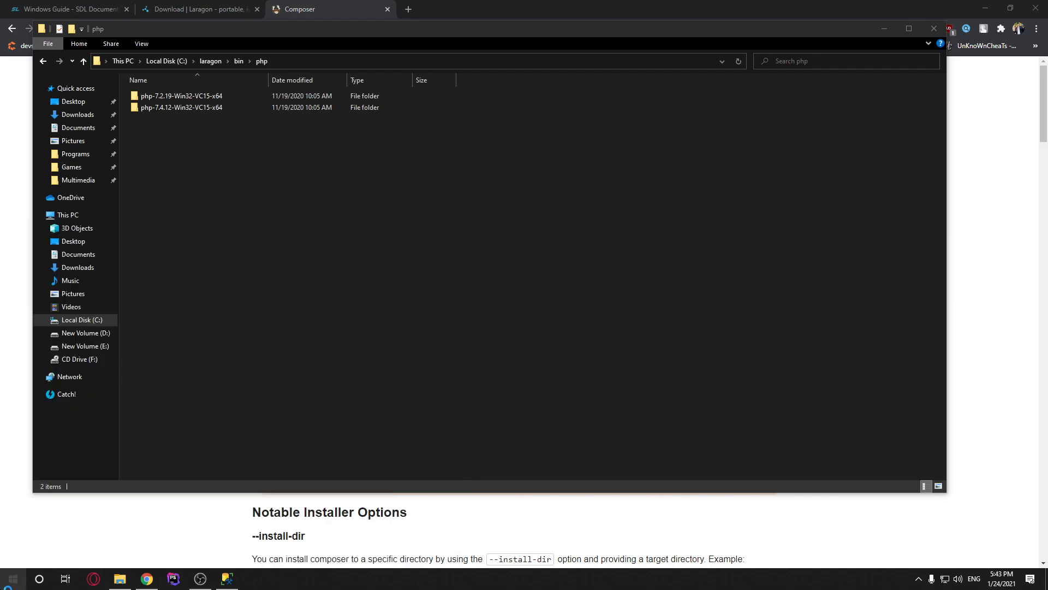
click(668, 283)
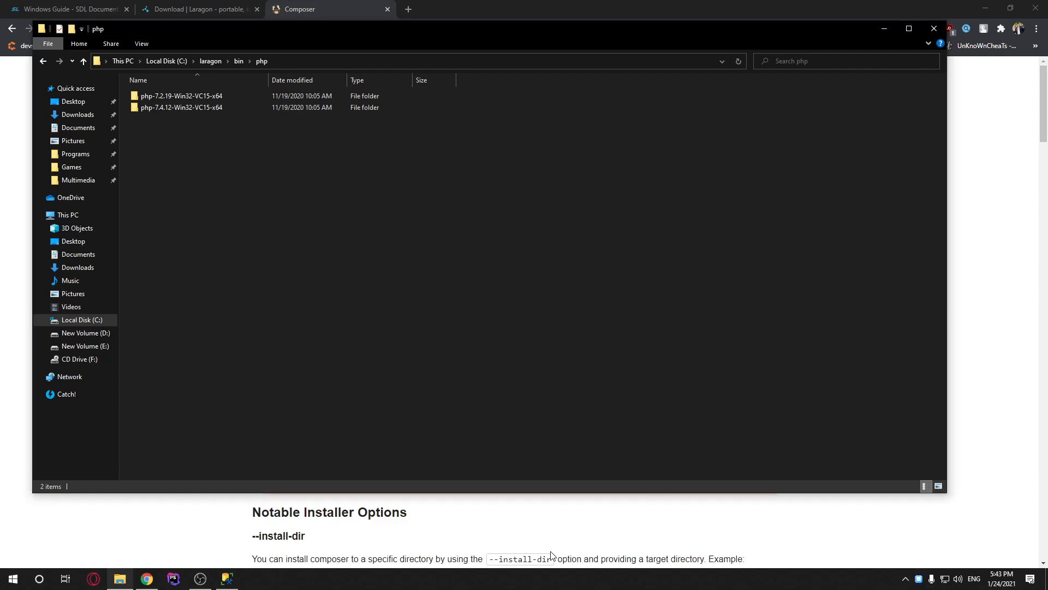
Verify in Laragon's tray menu that PHP 7.4.12 is active with sqlsrv and pdo_sqlsrv enabled
click(906, 579)
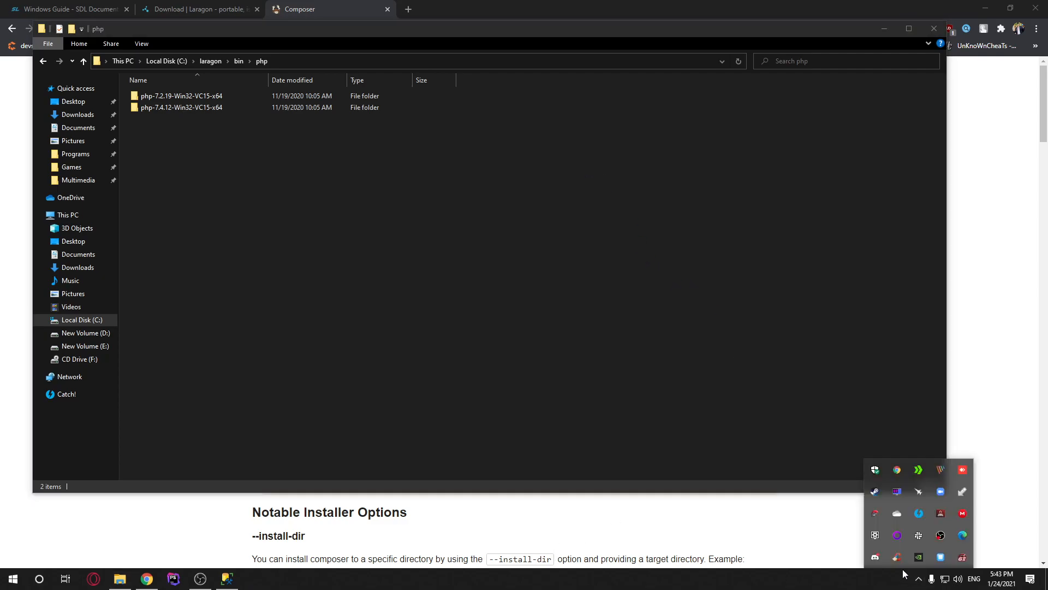
right_click(941, 556)
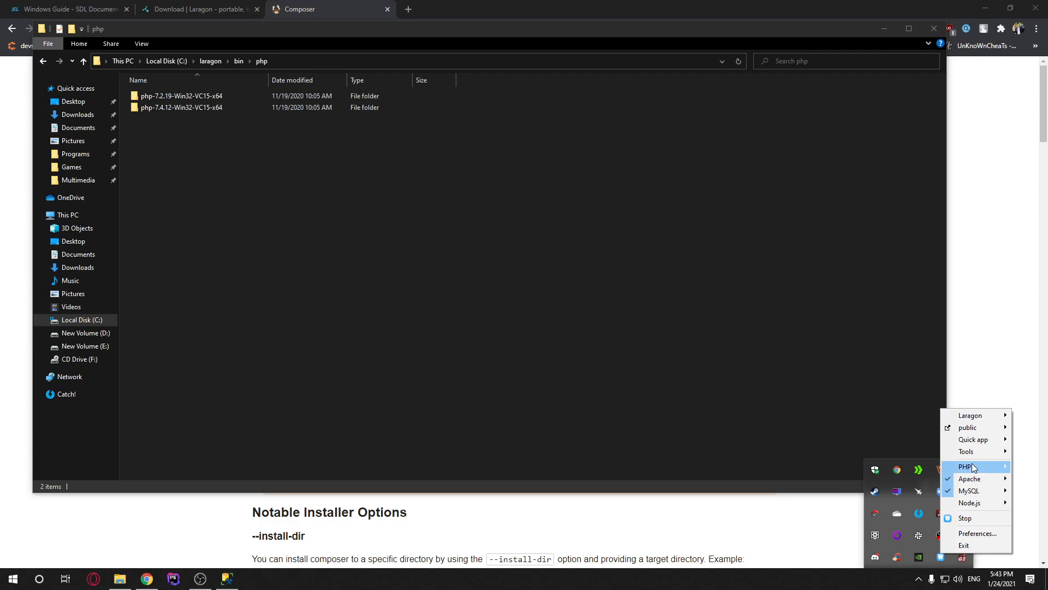
mouse_move(977, 466)
mouse_move(847, 468)
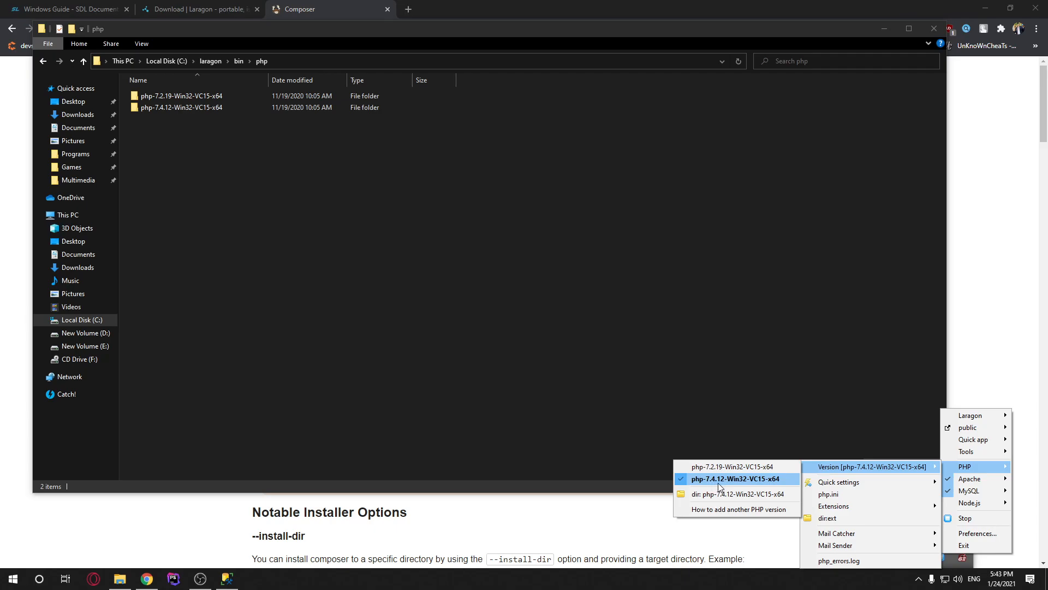
mouse_move(891, 512)
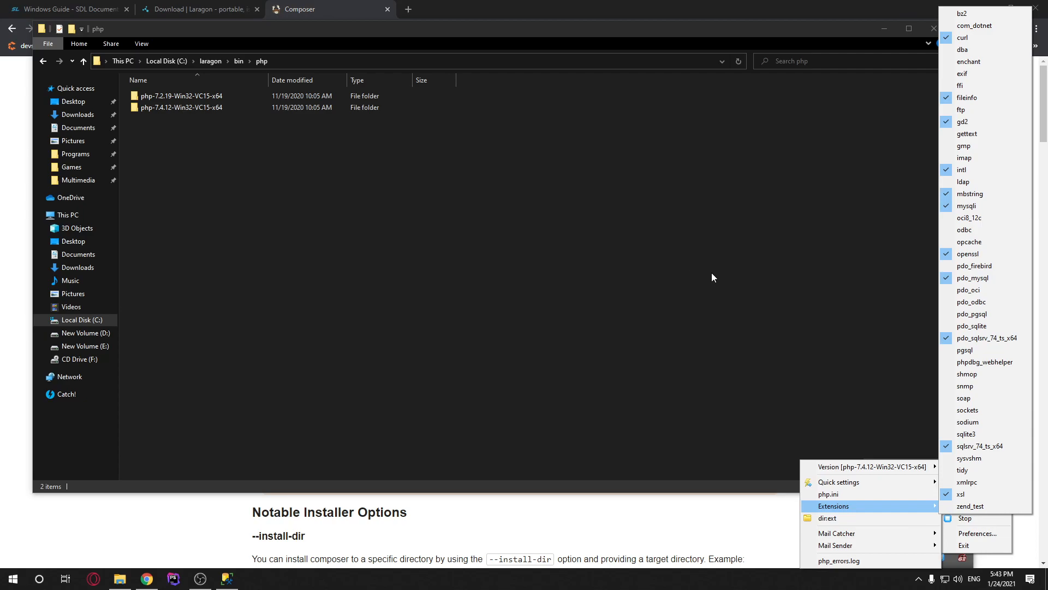
Close Laragon's menu and reopen it from the tray icon
click(715, 236)
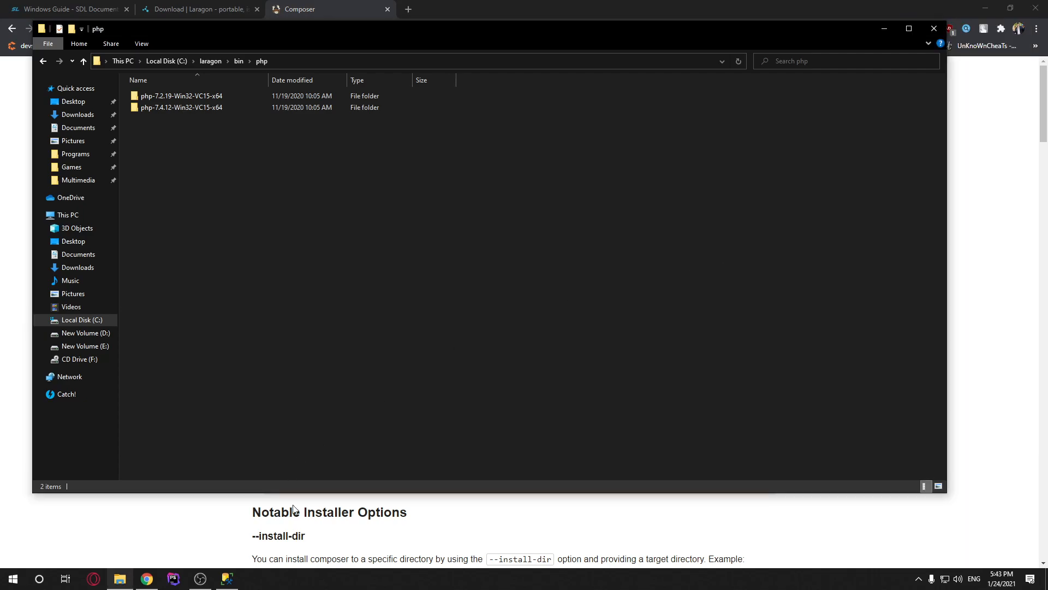
click(918, 580)
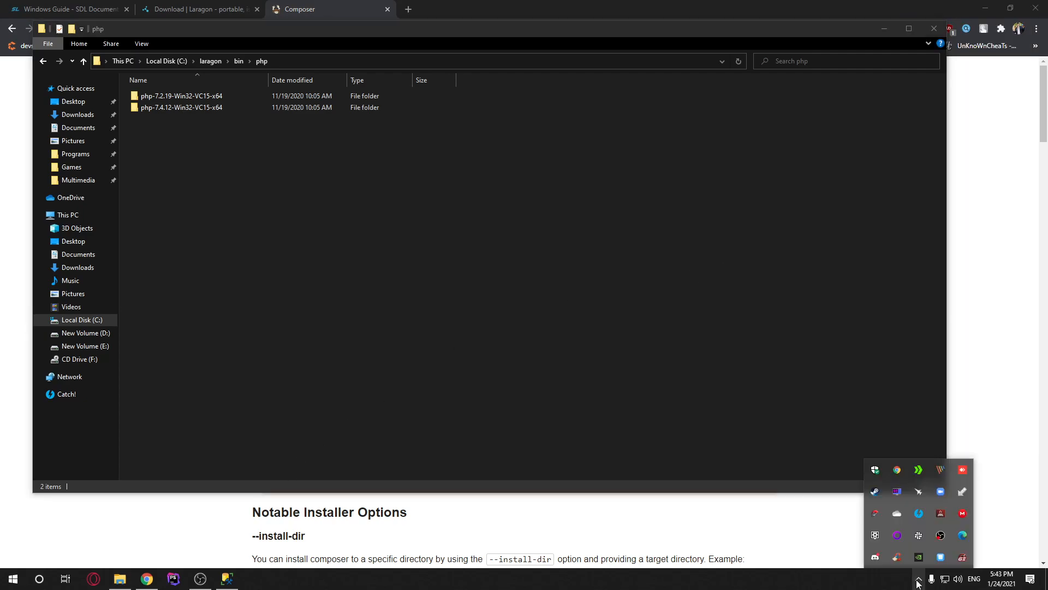
right_click(941, 561)
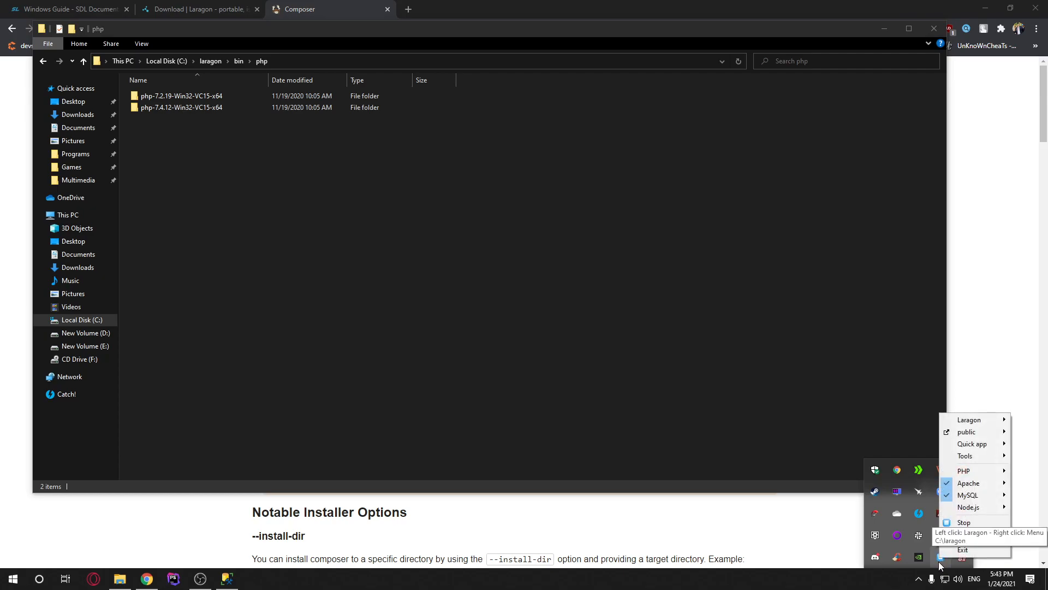
Check that Laragon's Document Root is C:\laragon\www\sro-laravel\public in Preferences
click(938, 565)
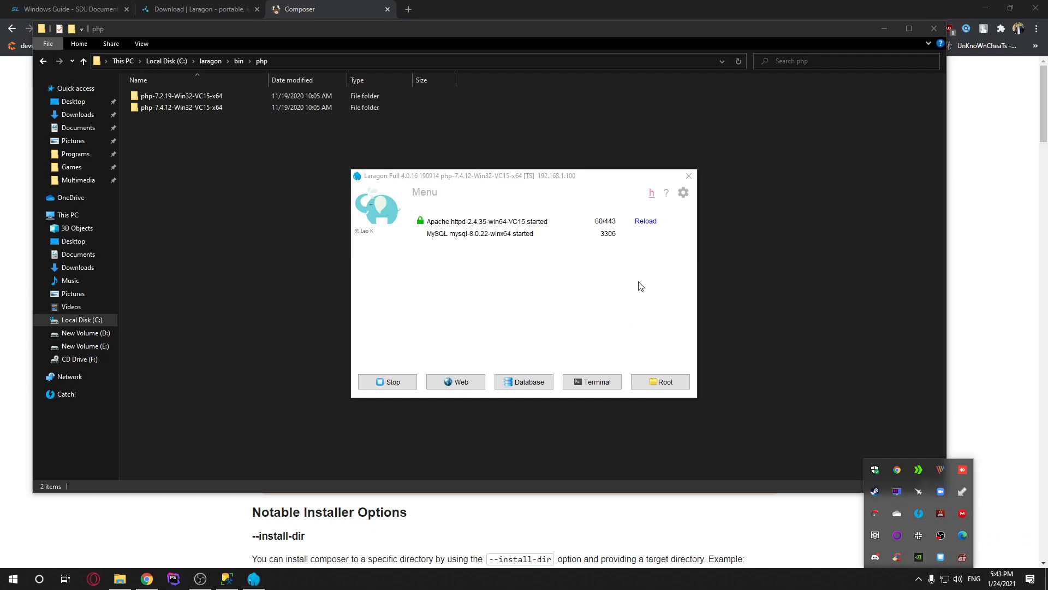
click(684, 194)
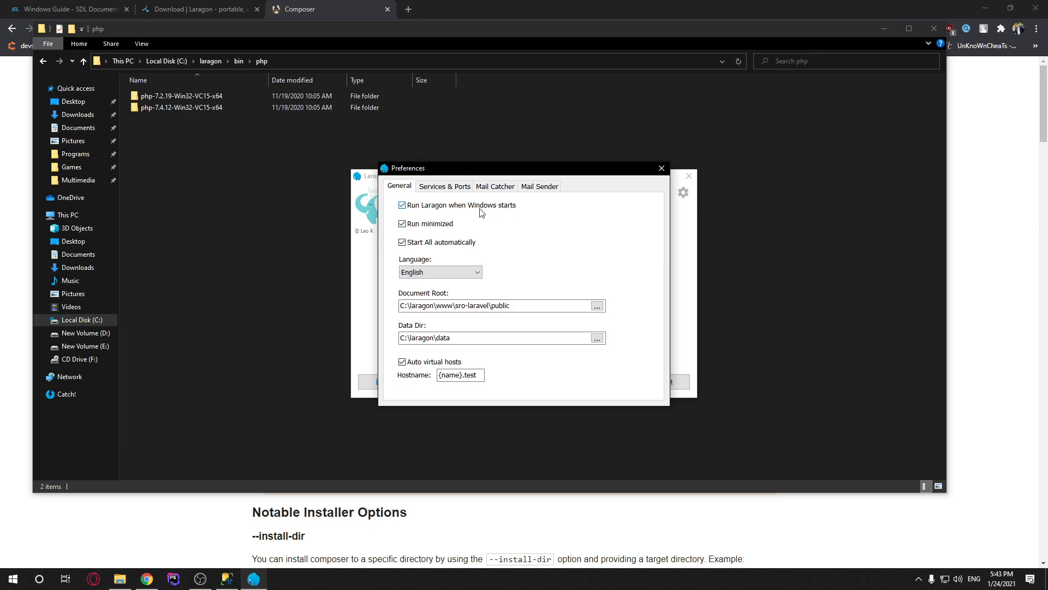
click(662, 167)
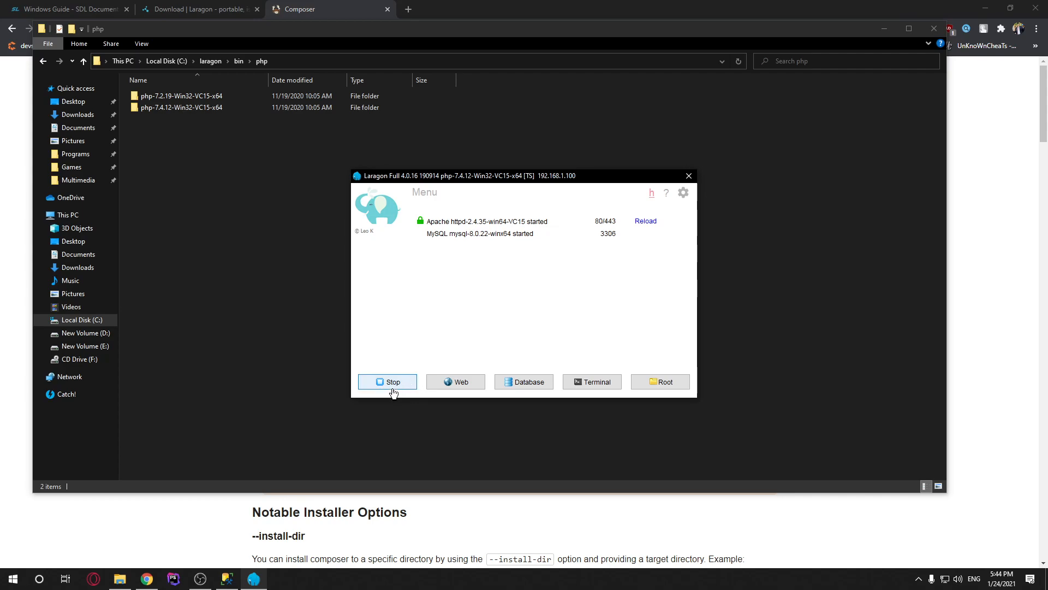
Go up to the C:\laragon folder in File Explorer
click(186, 155)
click(206, 58)
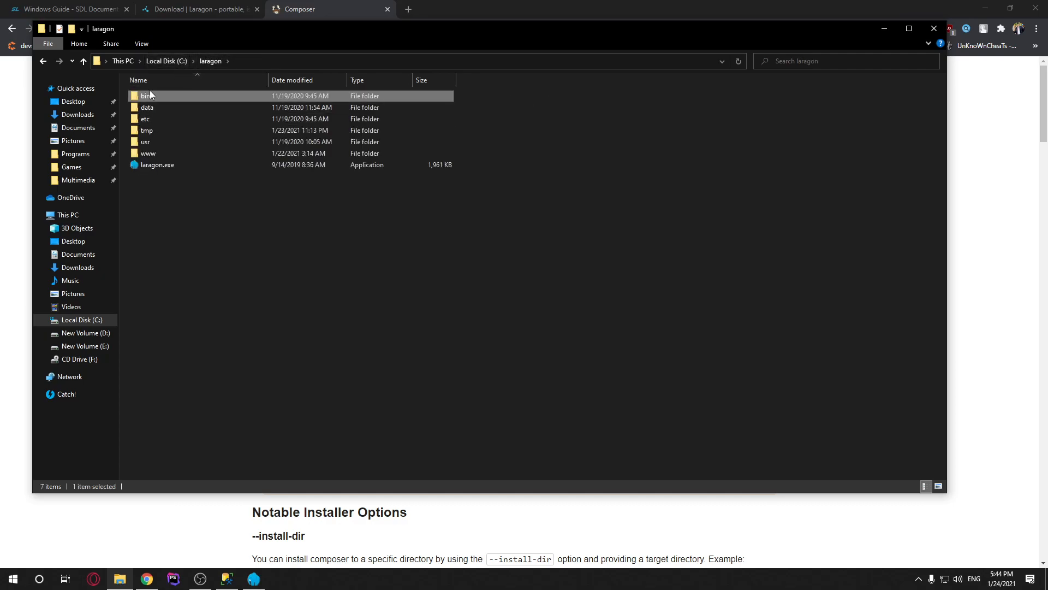
click(216, 261)
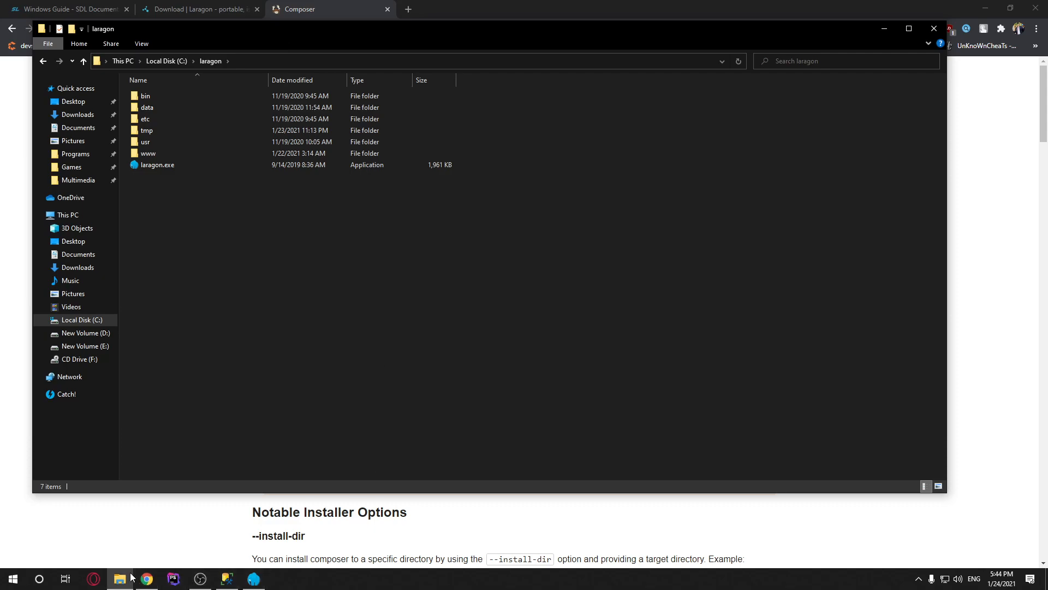
Launch Composer-Setup.exe from the SRO LARAVEL FILES folder and choose install for all users
key(super+d)
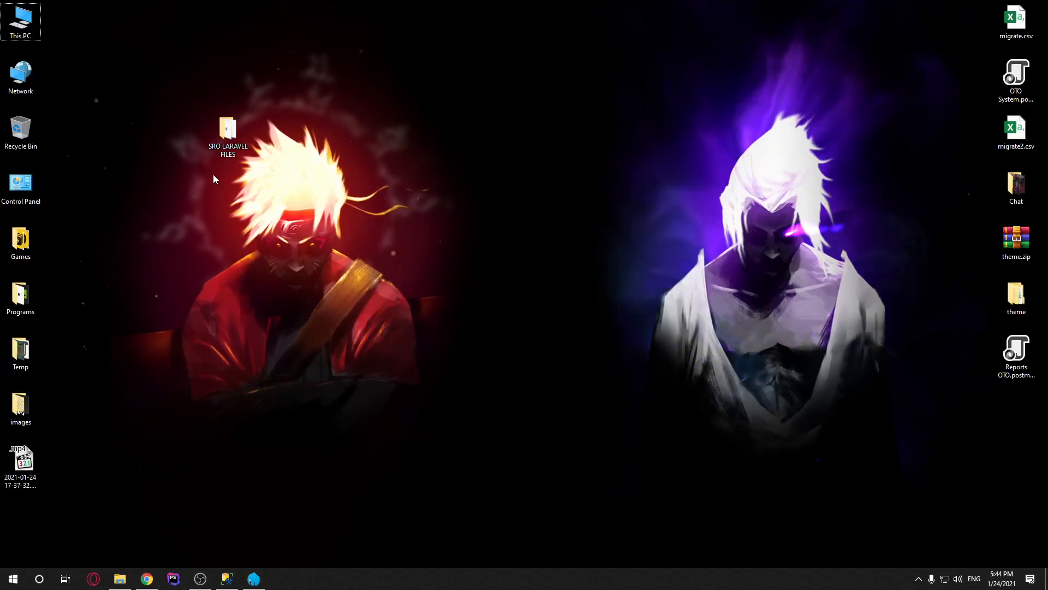
double_click(228, 131)
drag(441, 283, 442, 283)
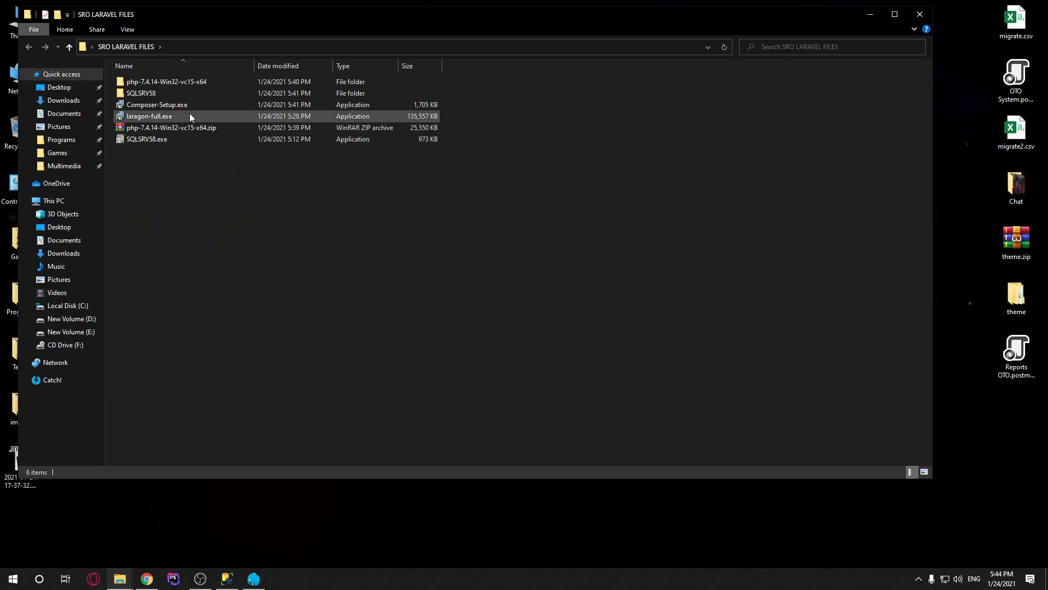
double_click(164, 105)
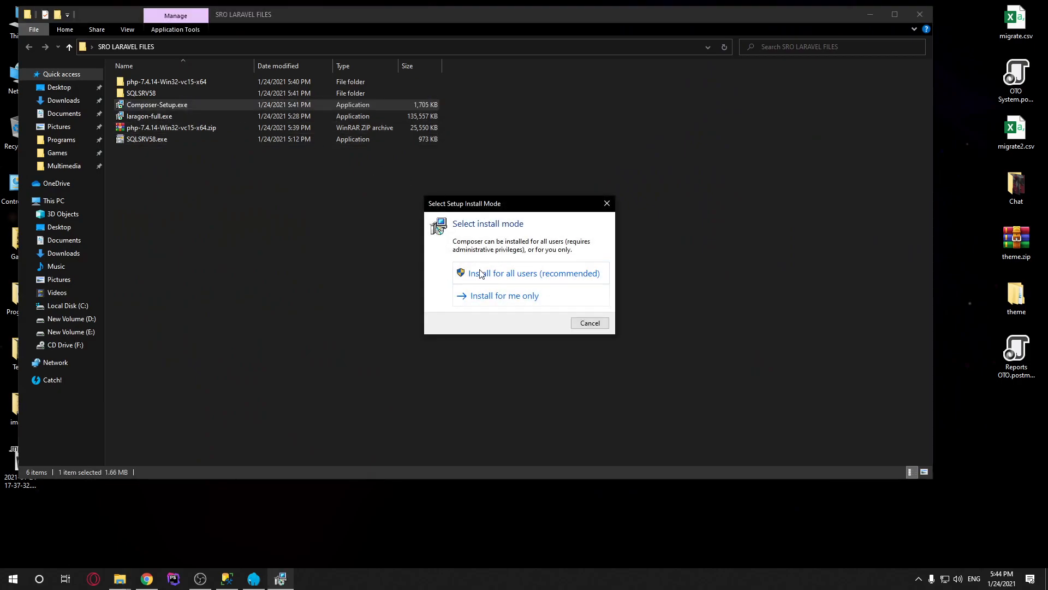
click(539, 273)
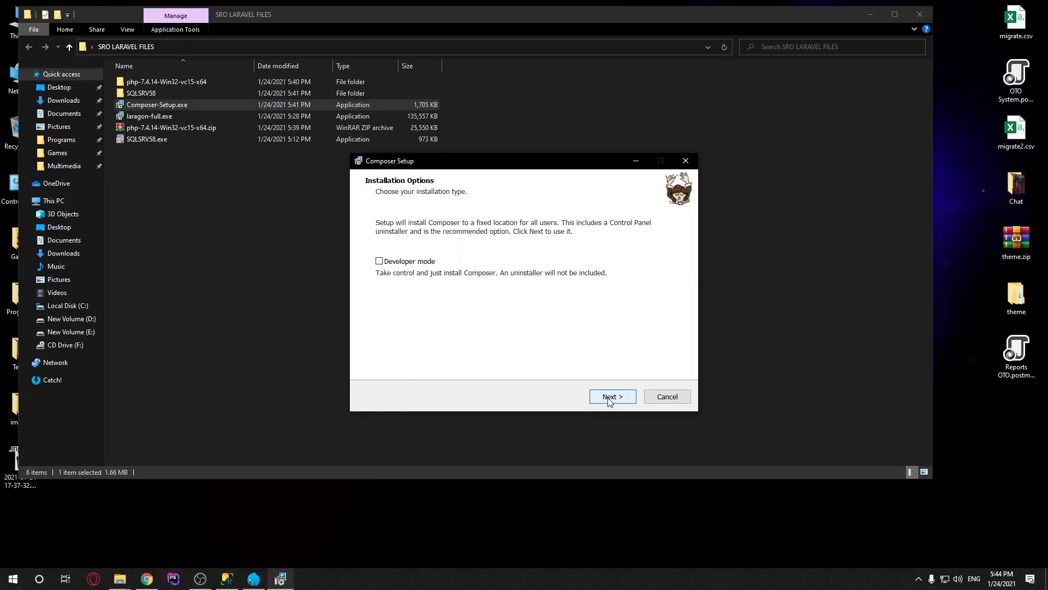
Advance to the PHP settings check and review the listed PHP executables
click(610, 397)
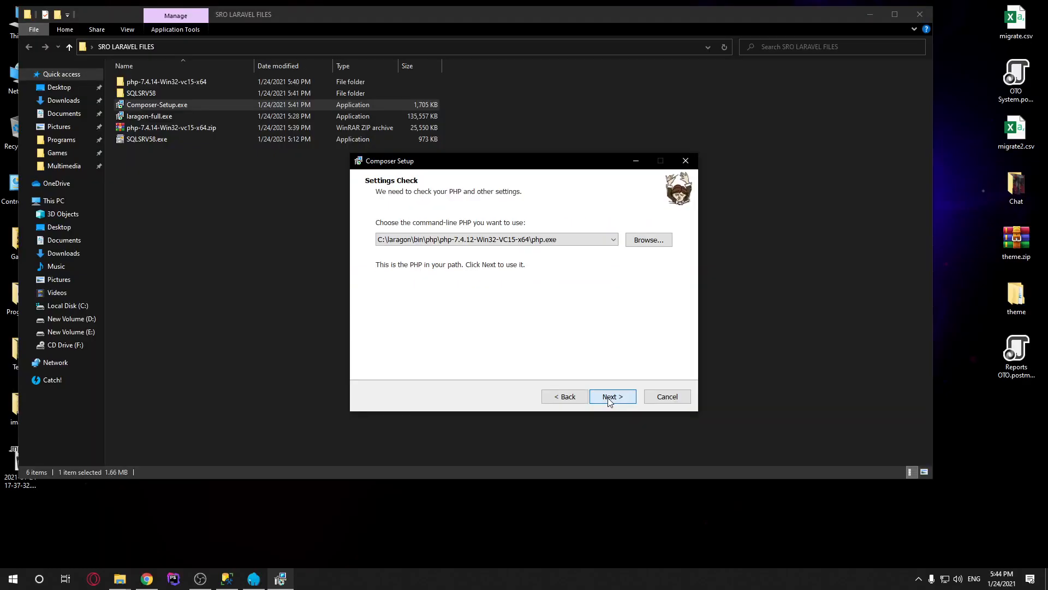
click(546, 241)
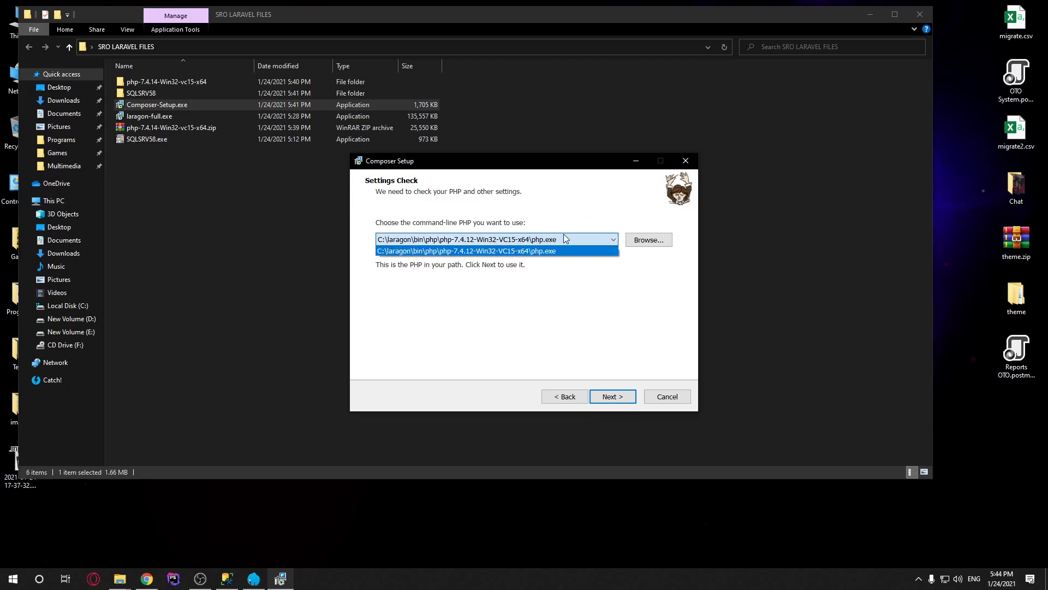
click(553, 219)
Browse to C:\laragon\bin\php\php-7.4.12-Win32-VC15-x64, then cancel the file picker
click(661, 241)
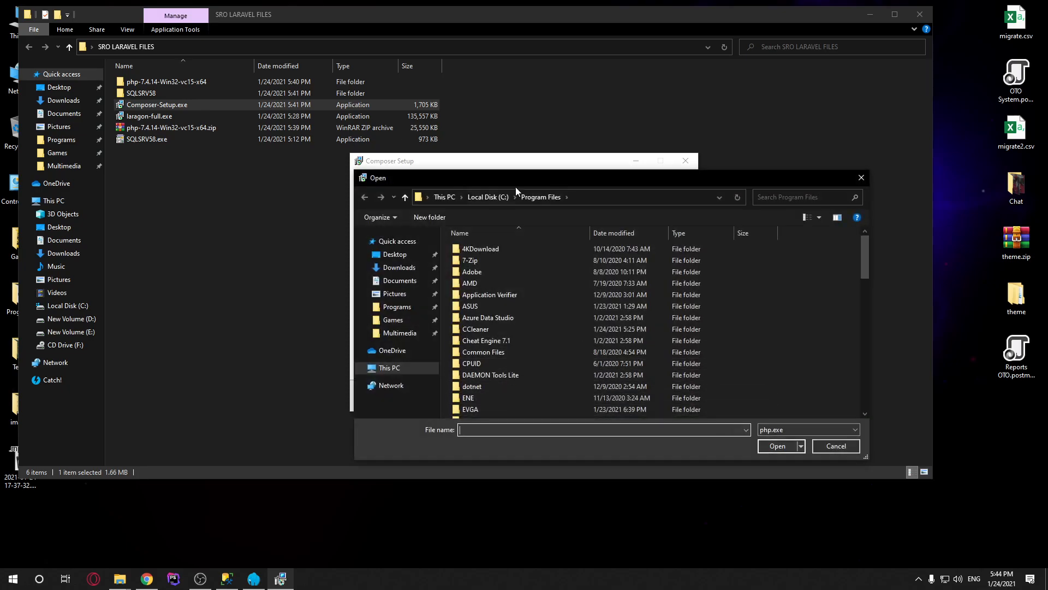
click(446, 197)
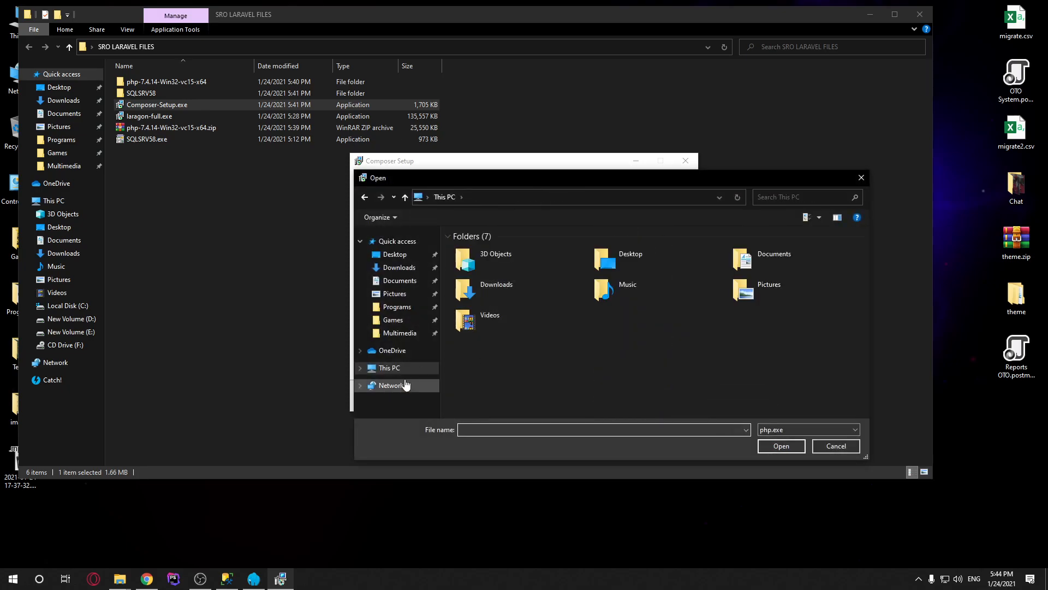
double_click(525, 375)
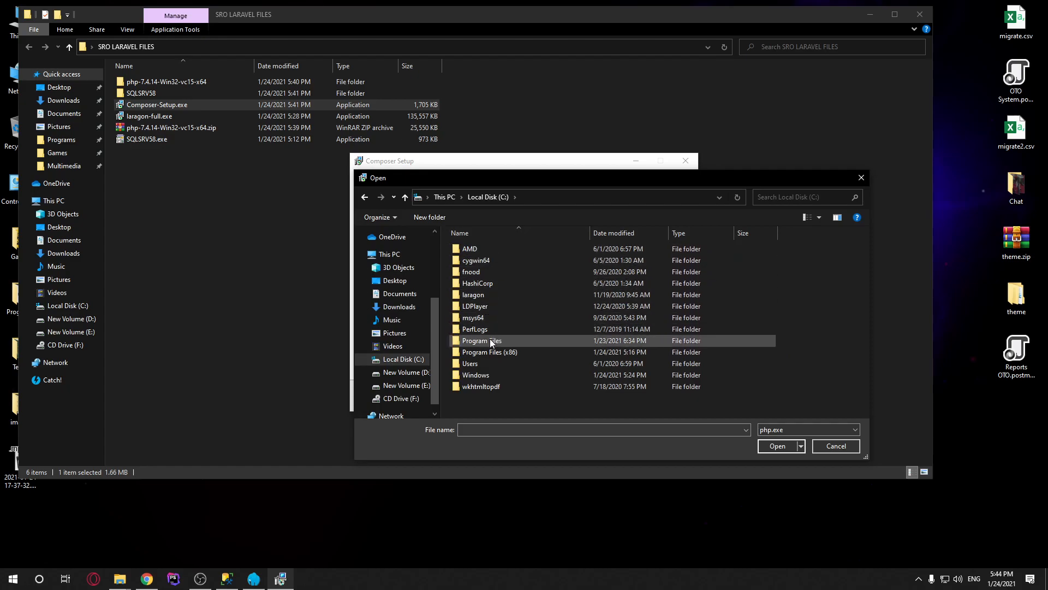
double_click(476, 294)
double_click(478, 250)
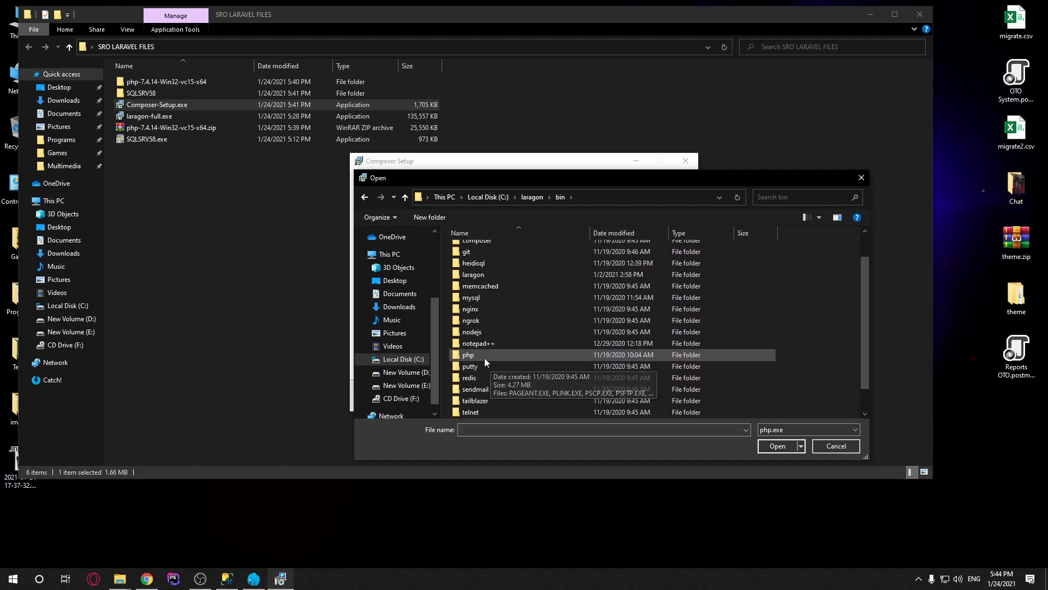
double_click(481, 387)
double_click(486, 261)
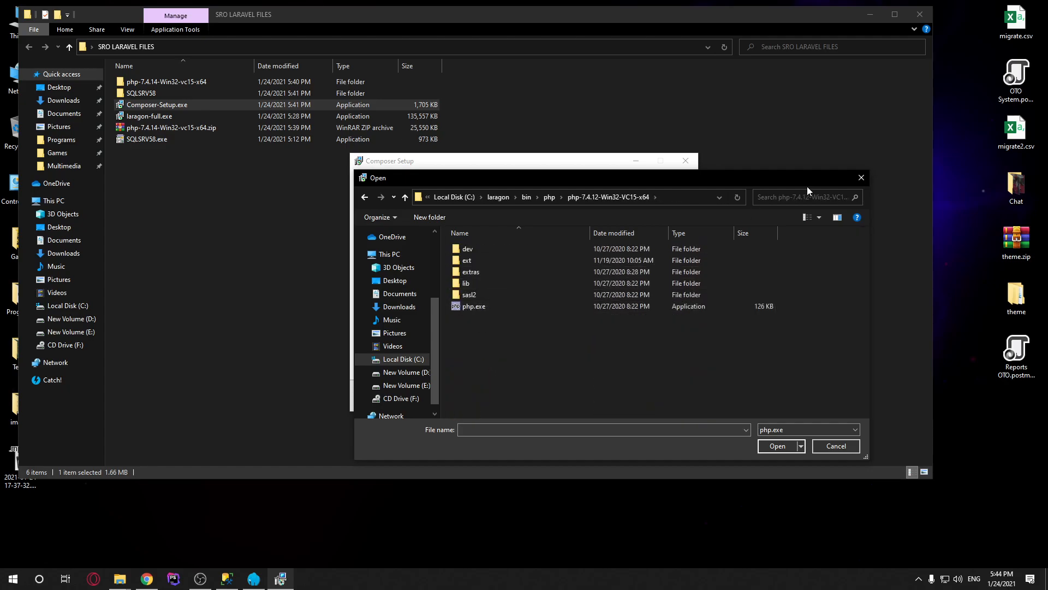
click(853, 179)
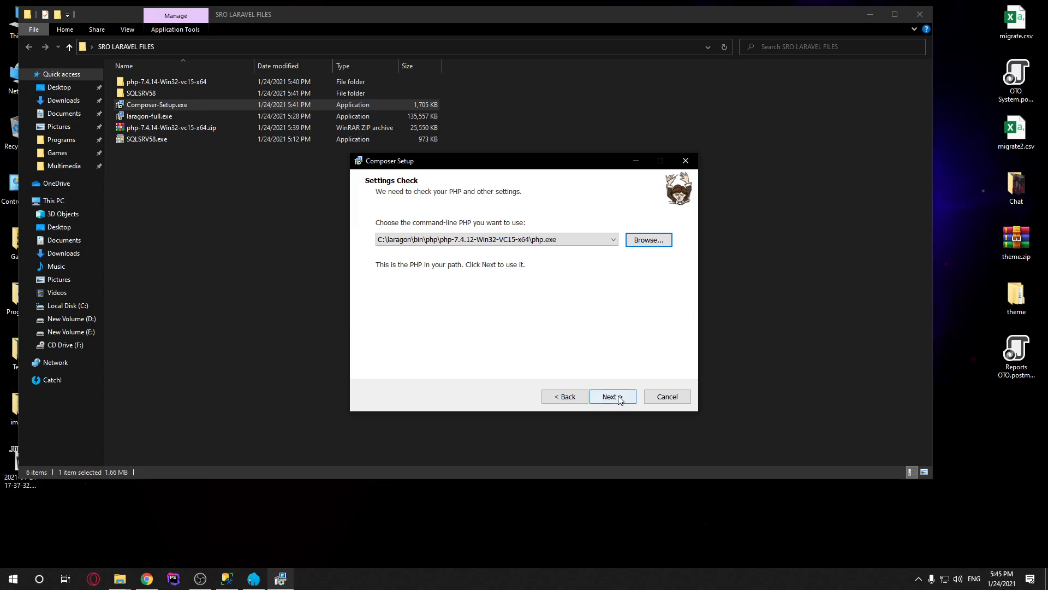
Exit the Composer installer, confirming Yes, and clear the file selection
click(685, 159)
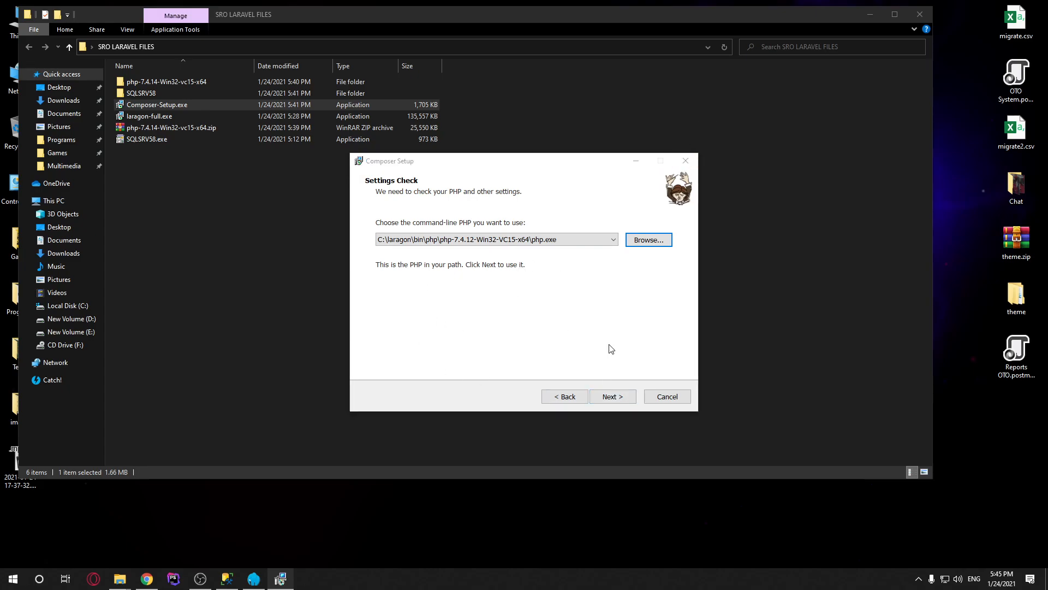
click(562, 344)
click(382, 276)
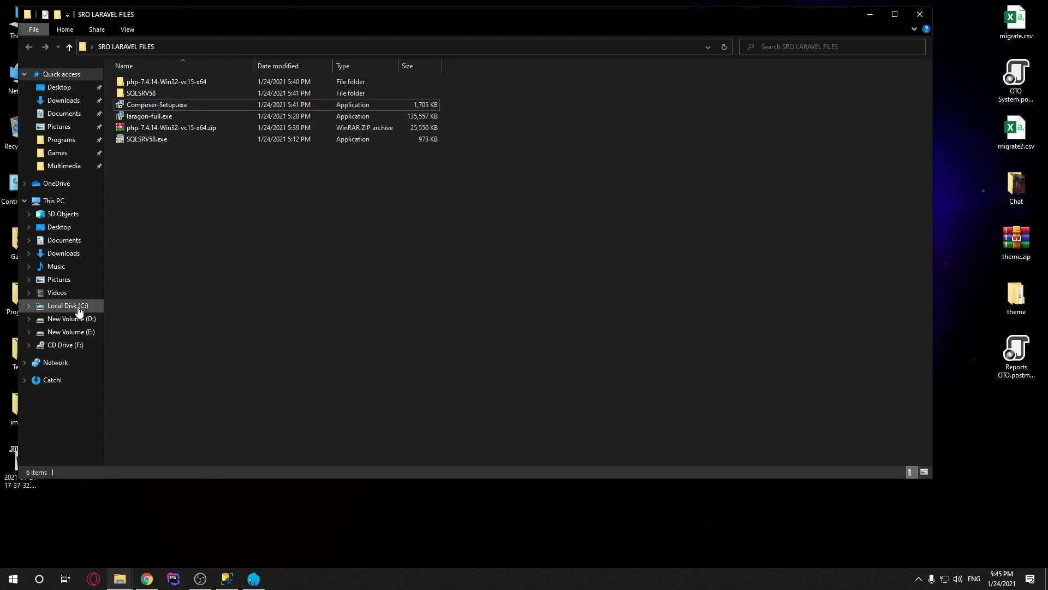
Rename the silkroad-laravel folder in C:\laragon\www to silkroad-laravel2
mouse_move(120, 578)
click(81, 529)
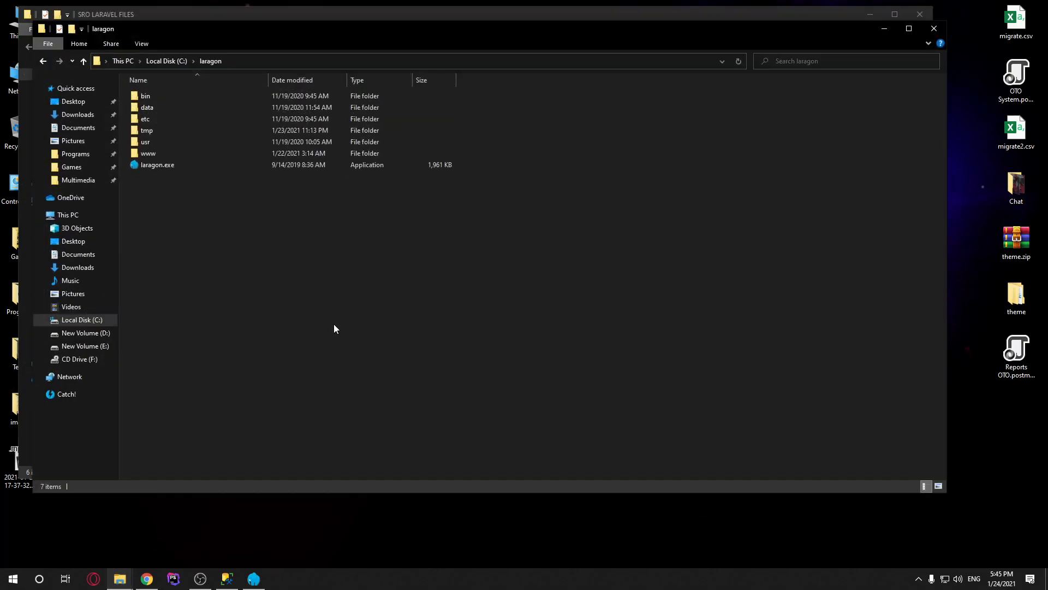
click(152, 156)
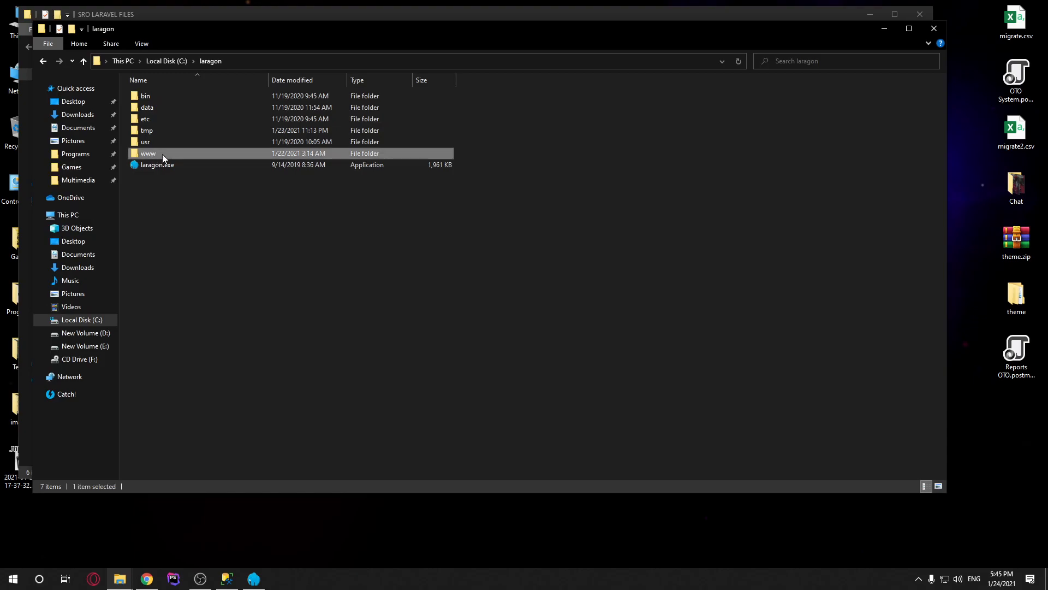
double_click(162, 154)
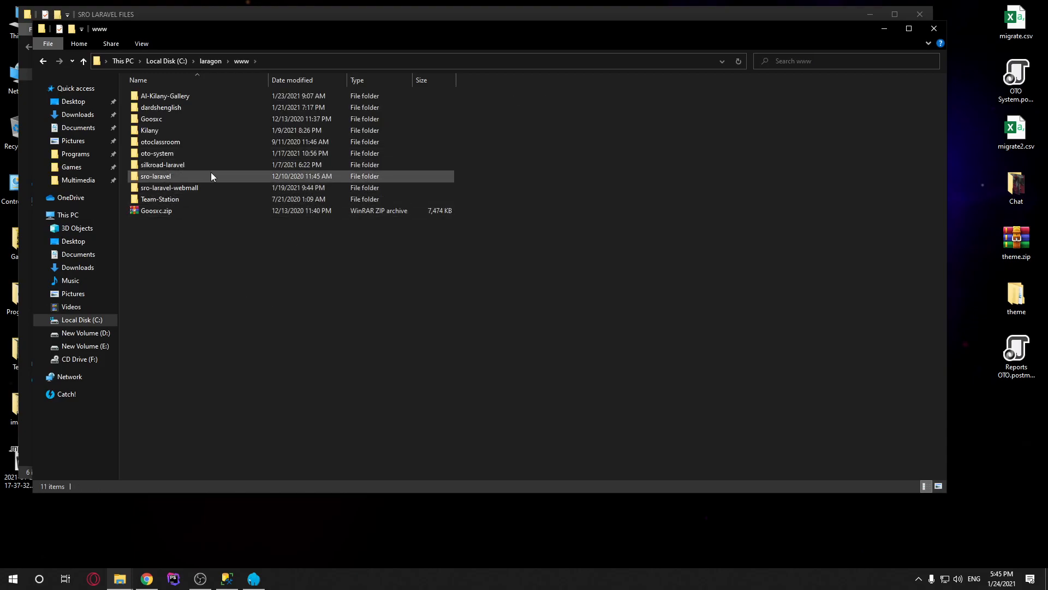
click(187, 161)
key(F2)
key(End)
text(2)
click(263, 269)
Open a terminal in C:\laragon\www and bring Chrome back to the front
right_click(159, 253)
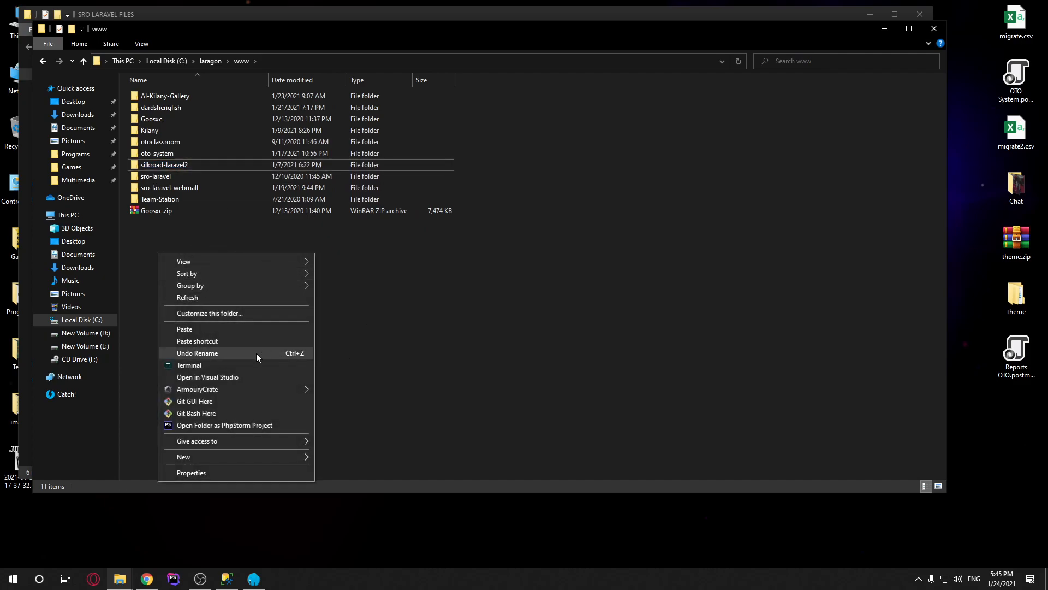
click(202, 365)
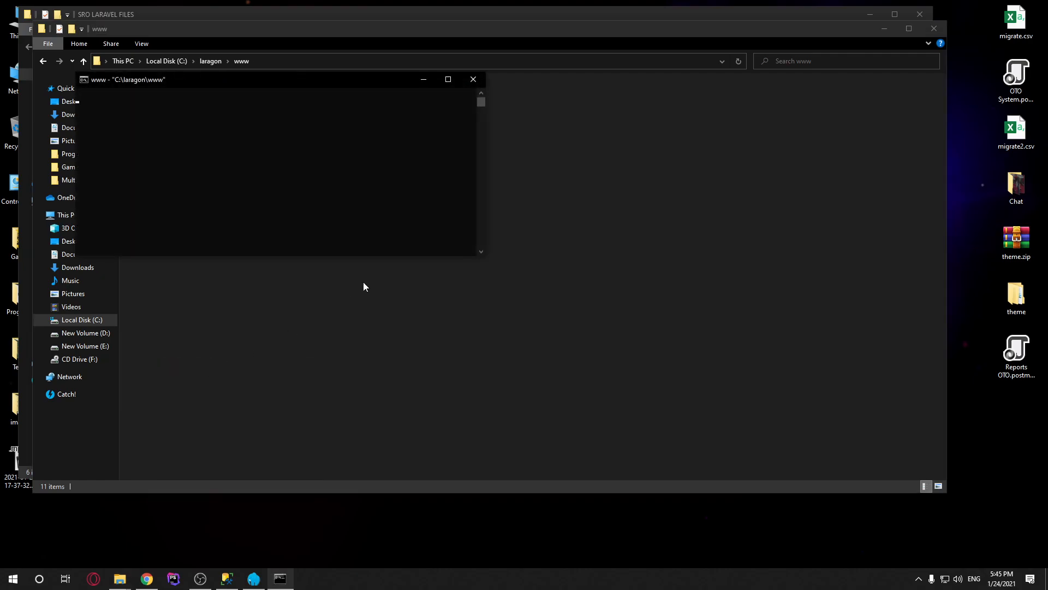
drag(185, 81, 398, 169)
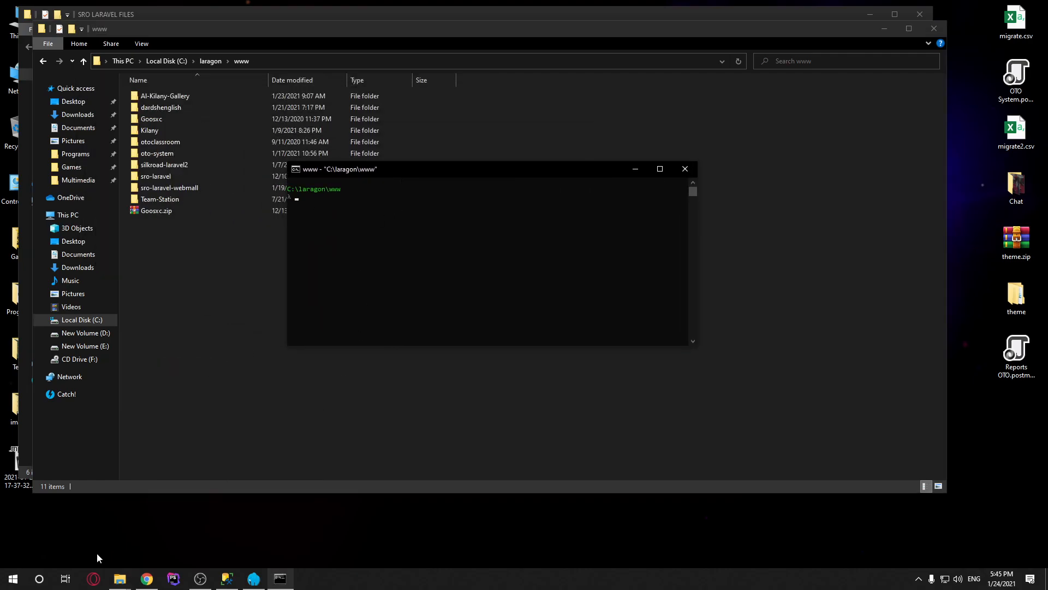
click(146, 578)
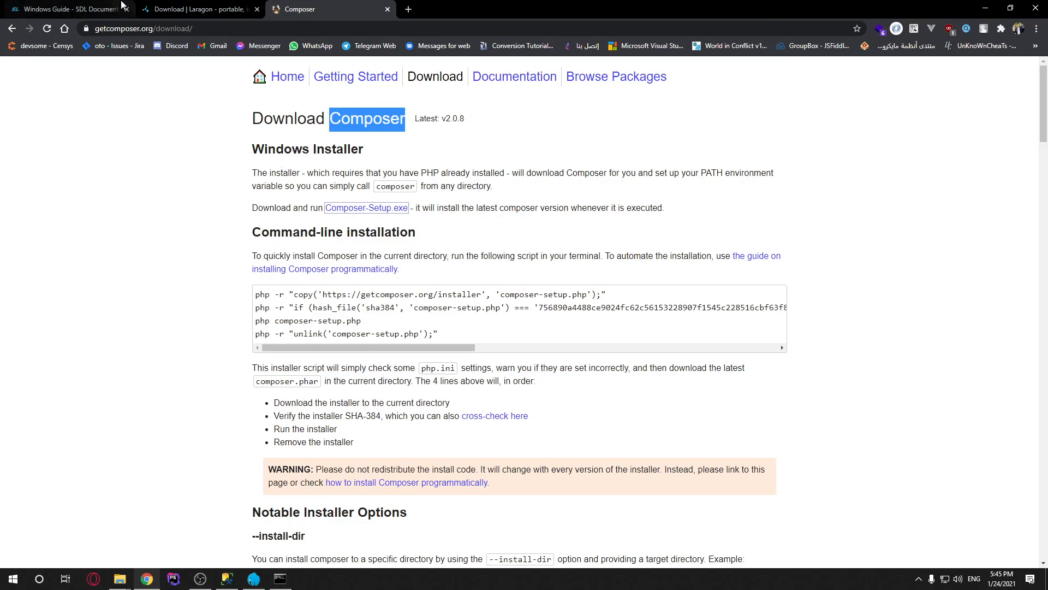
Copy the git clone command from Chrome's Windows Guide page
click(71, 9)
scroll(429, 332, down, 7)
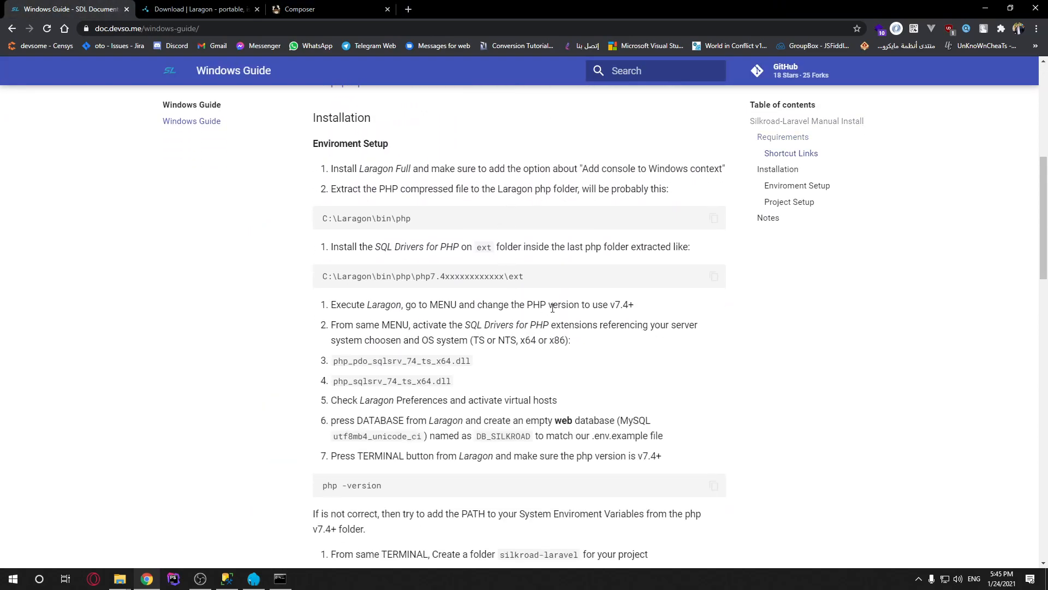
scroll(541, 256, down, 1)
scroll(540, 257, down, 2)
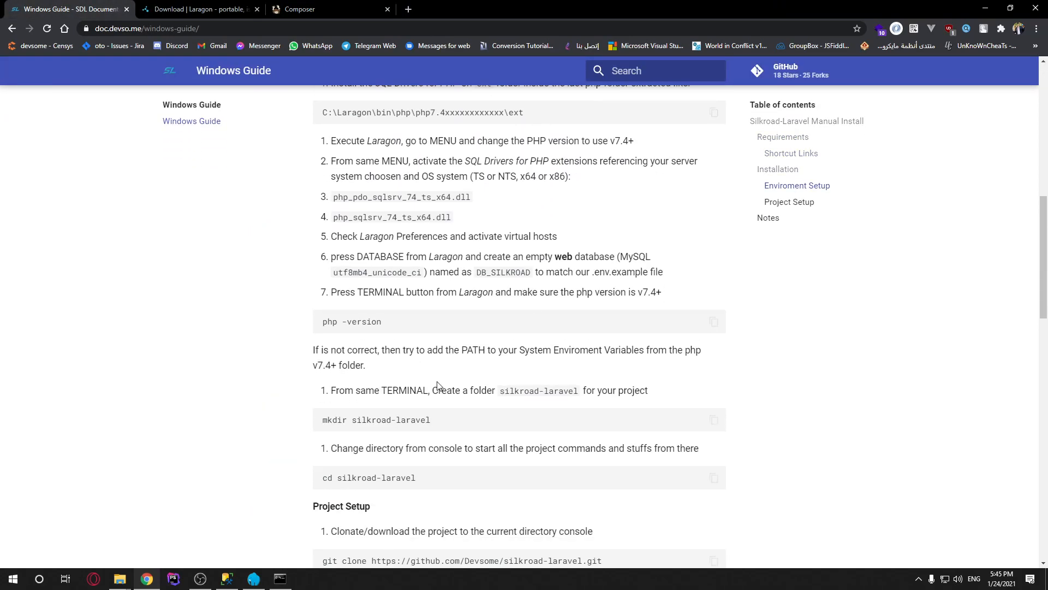
scroll(437, 385, down, 4)
drag(626, 344, 324, 344)
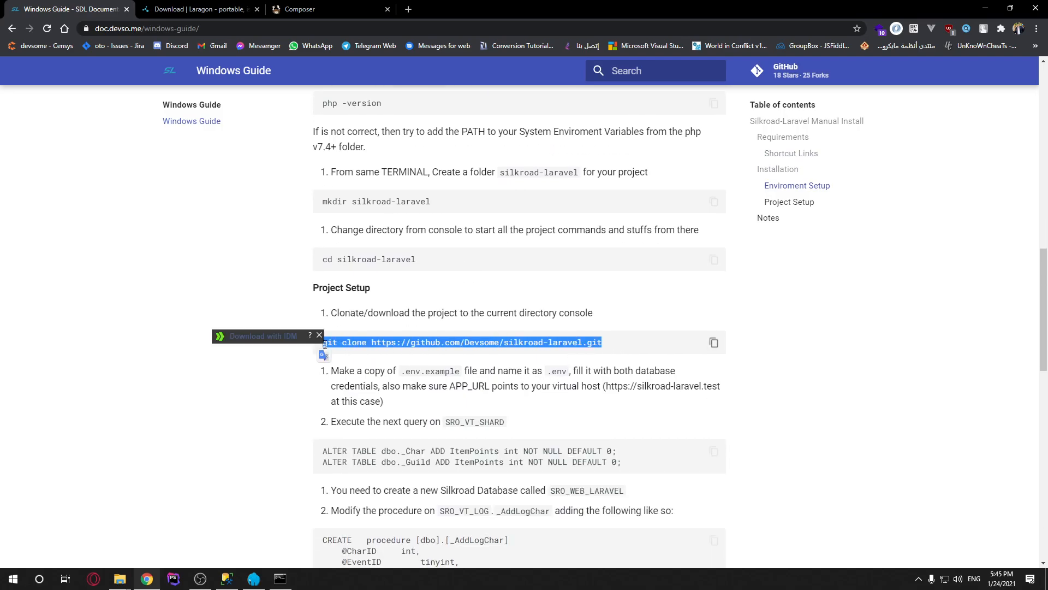
right_click(403, 342)
click(434, 350)
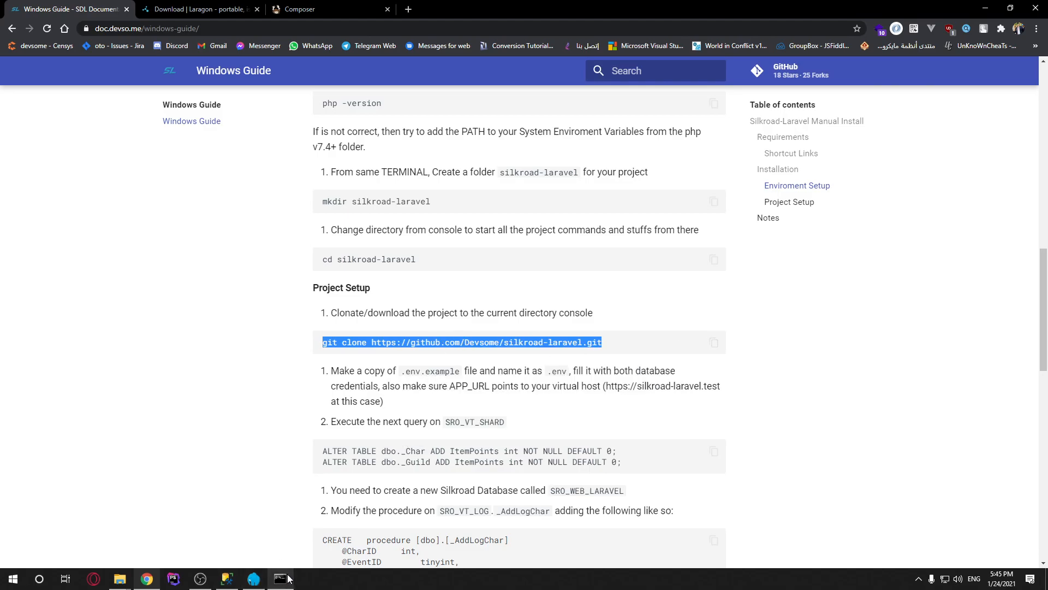
click(281, 579)
key(ctrl+v)
key(Return)
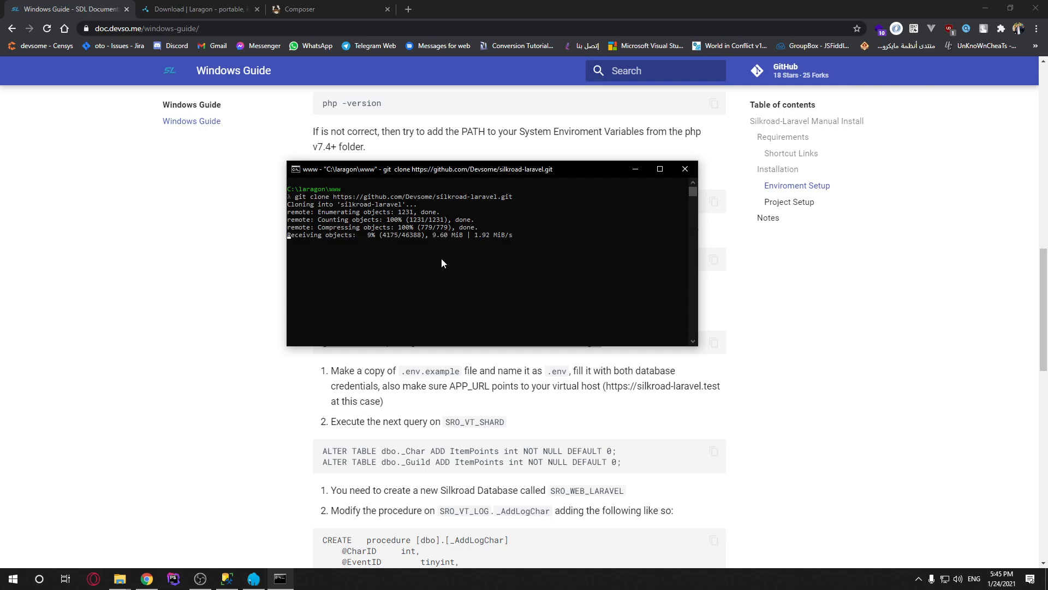
mouse_move(500, 170)
mouse_down()
mouse_move(422, 196)
mouse_move(361, 246)
mouse_move(490, 280)
mouse_up()
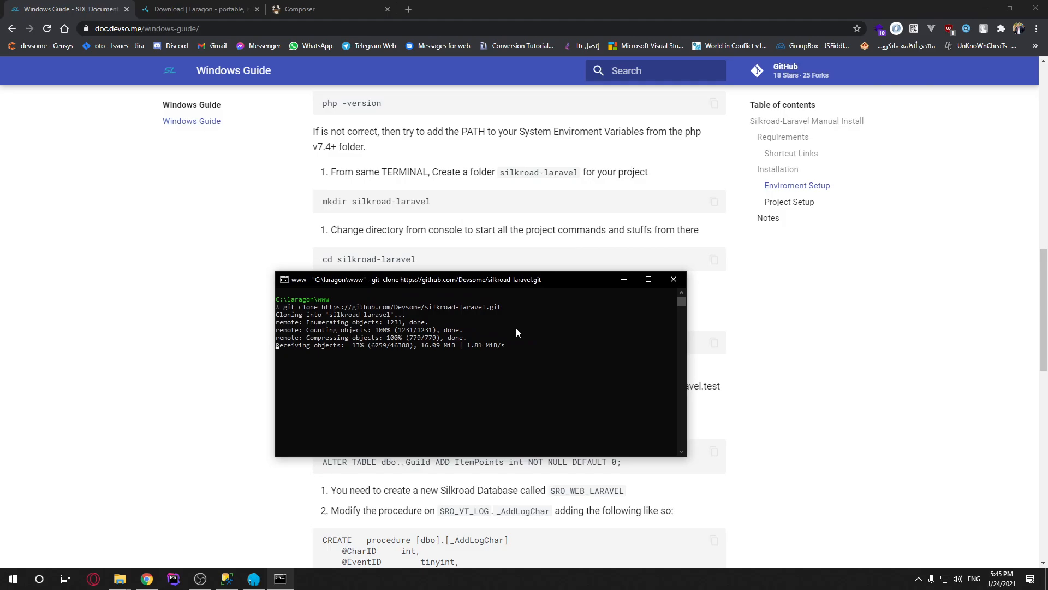
click(201, 583)
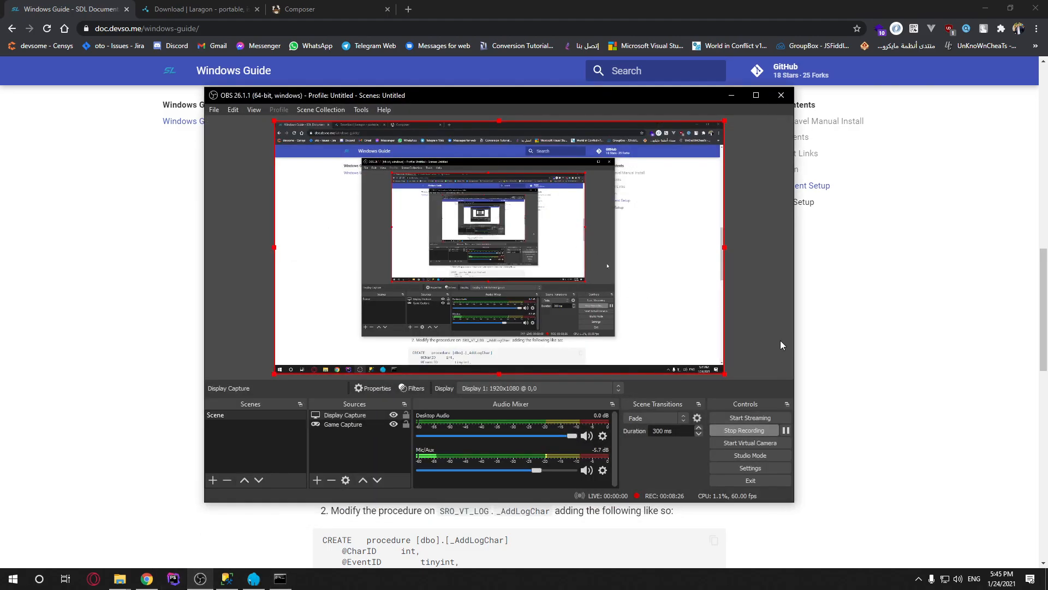
click(785, 431)
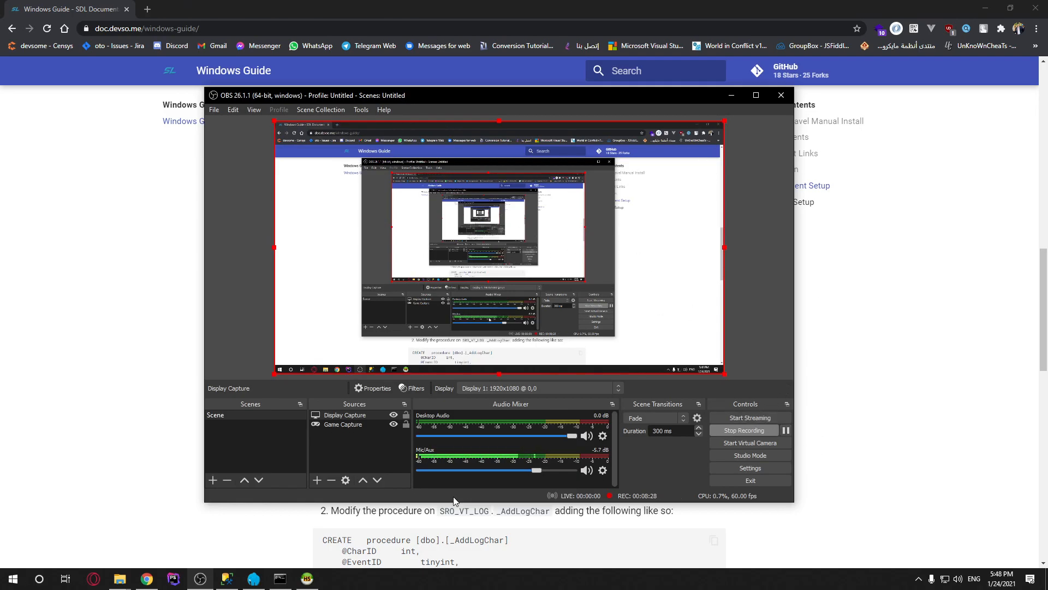
click(280, 579)
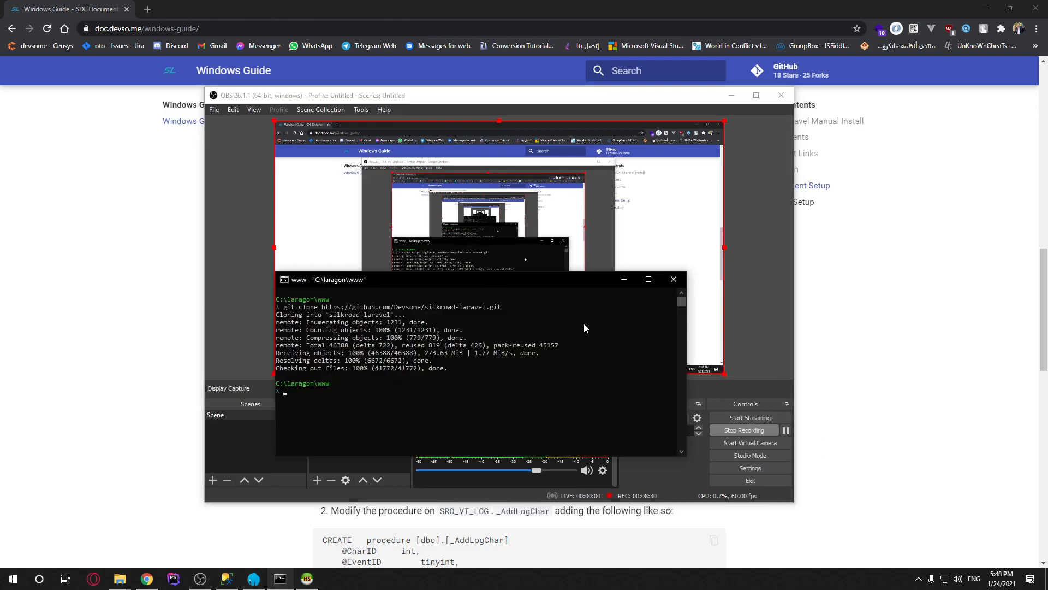
drag(455, 276, 610, 174)
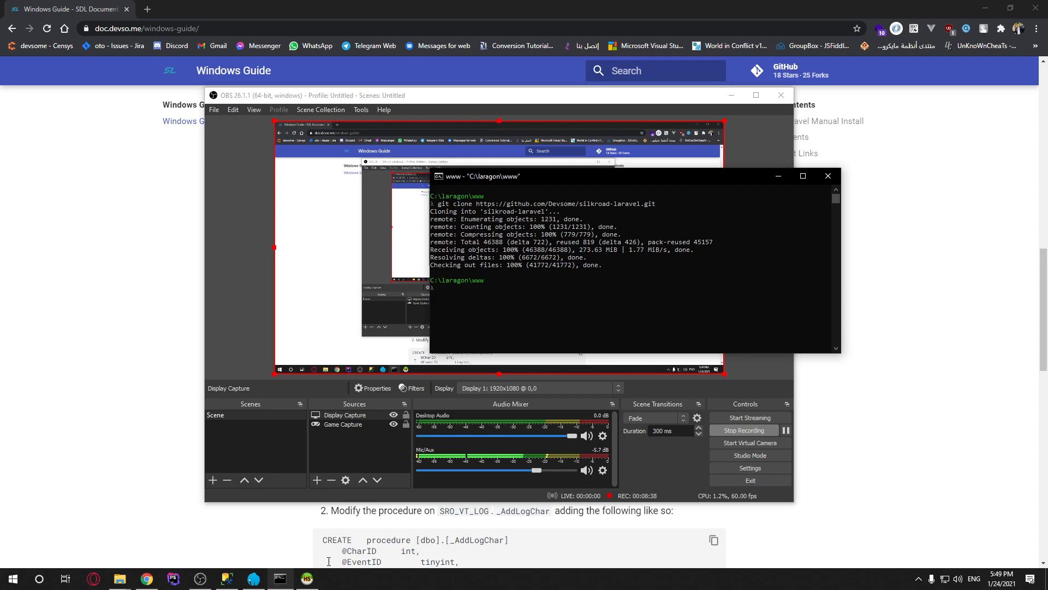
Connect HeidiSQL to the Laragon MySQL server as root and maximize the window
click(306, 578)
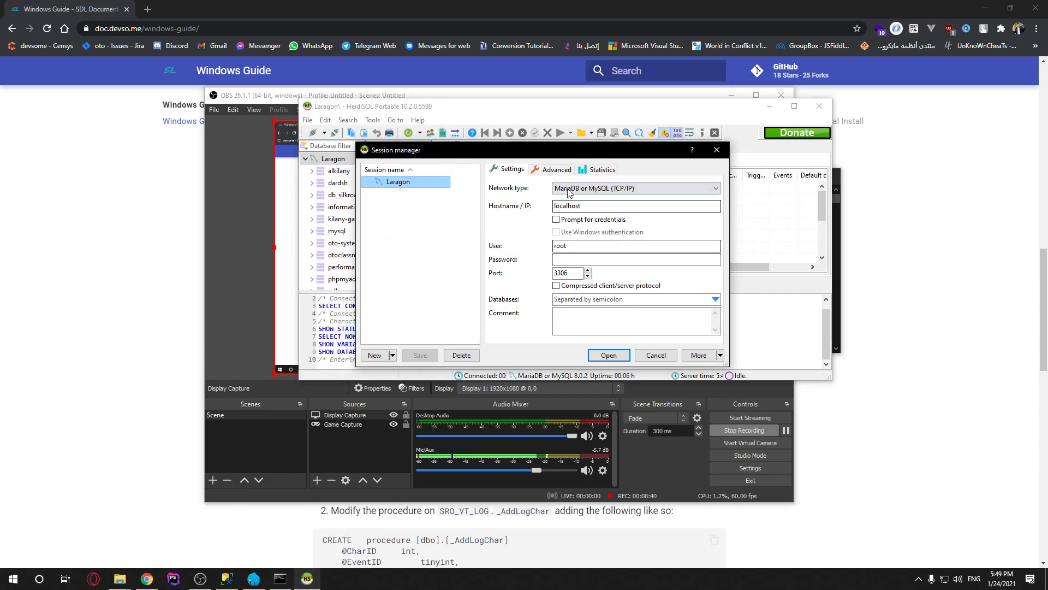
click(253, 578)
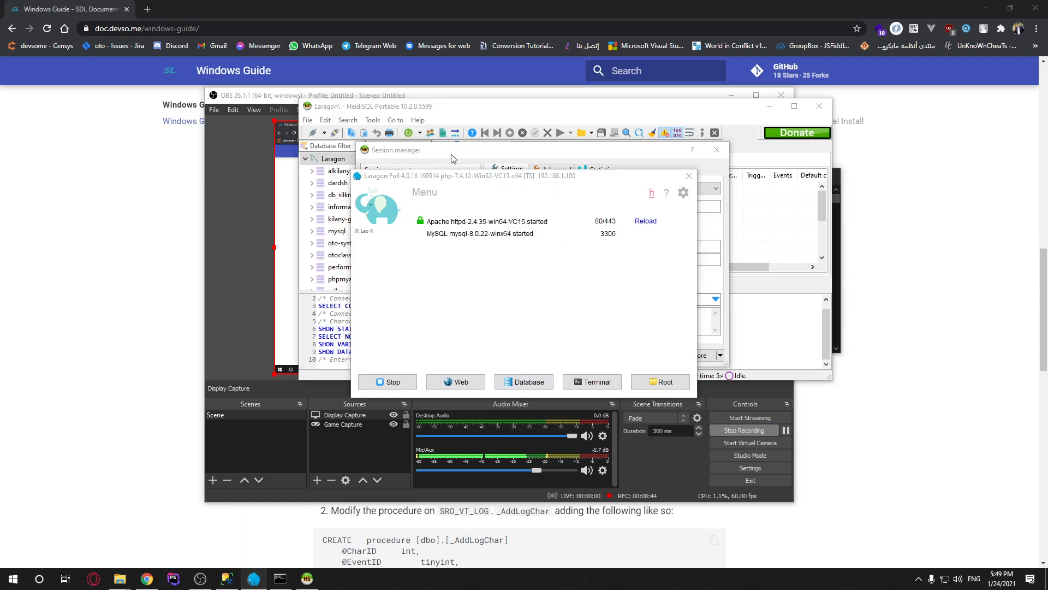
click(512, 153)
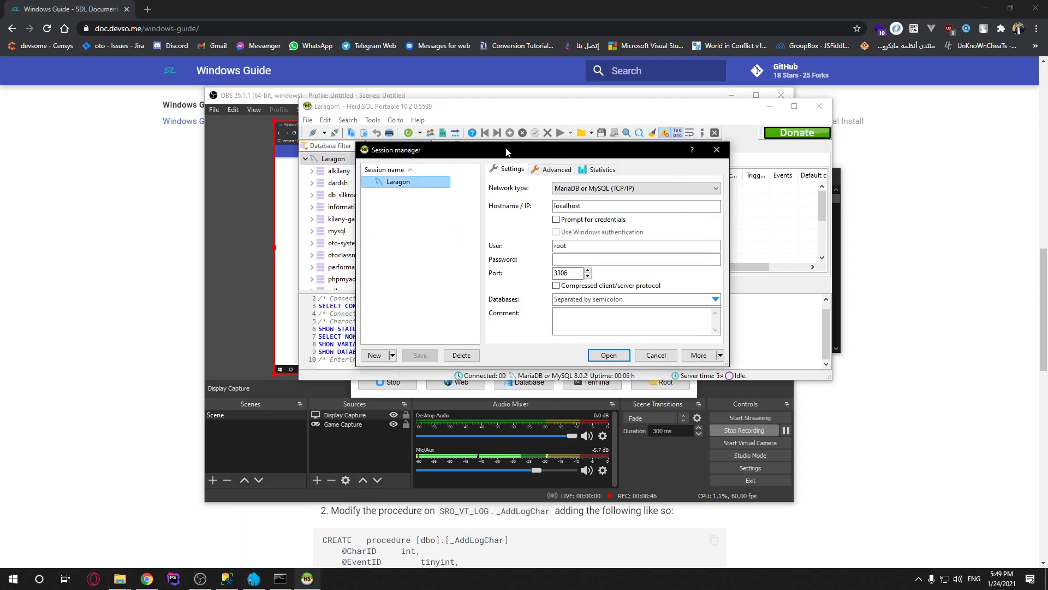
drag(473, 154, 407, 153)
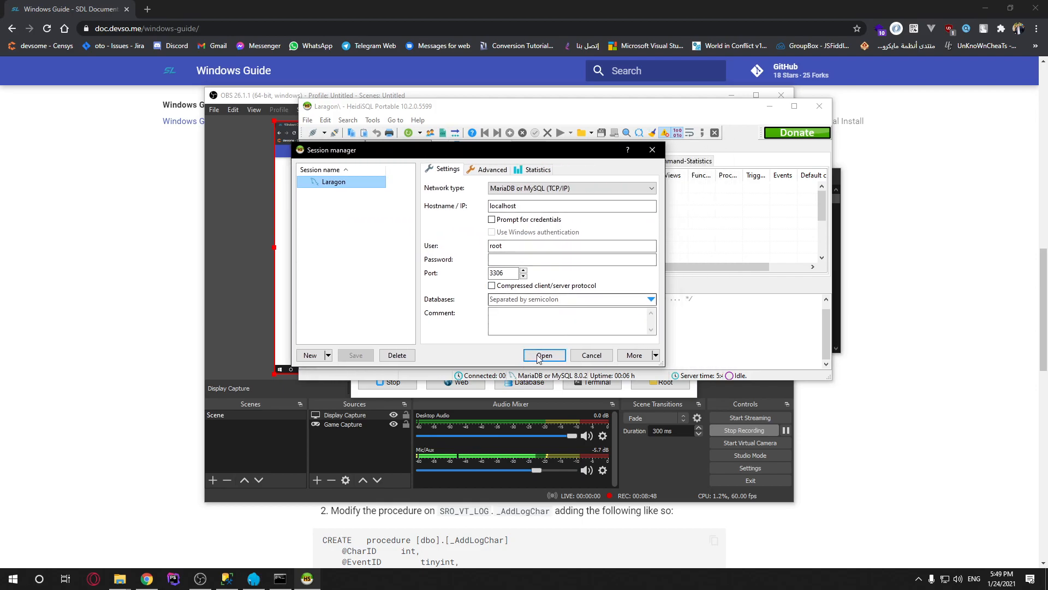
drag(516, 246, 470, 247)
click(527, 260)
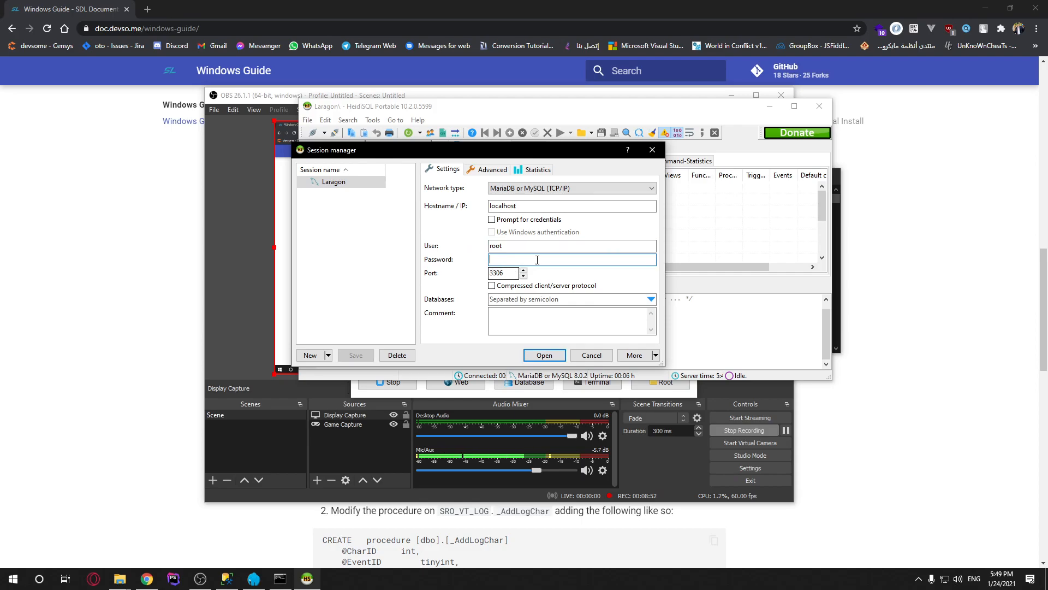
click(544, 355)
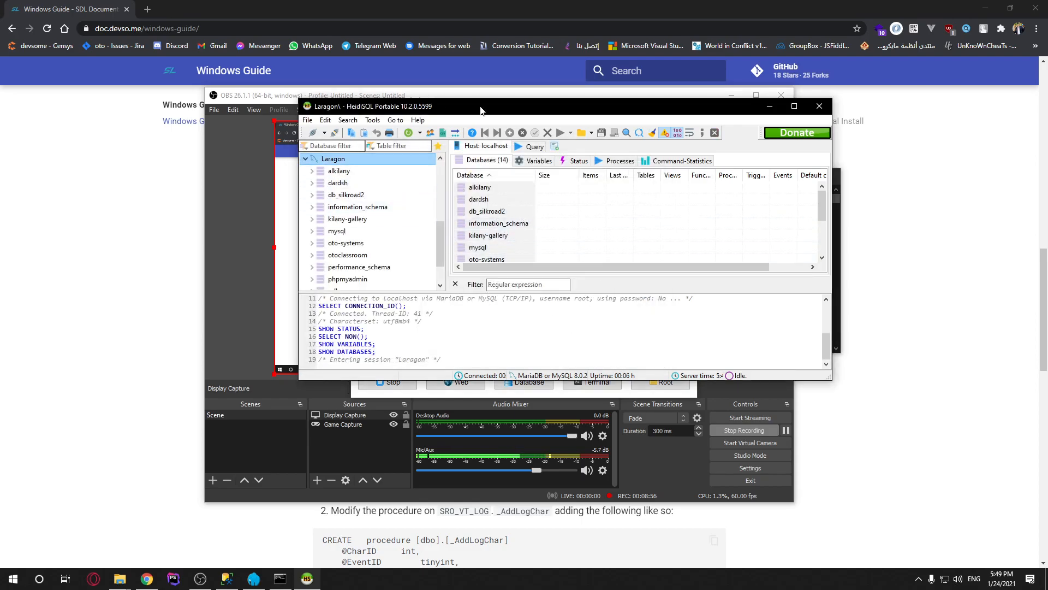
double_click(481, 109)
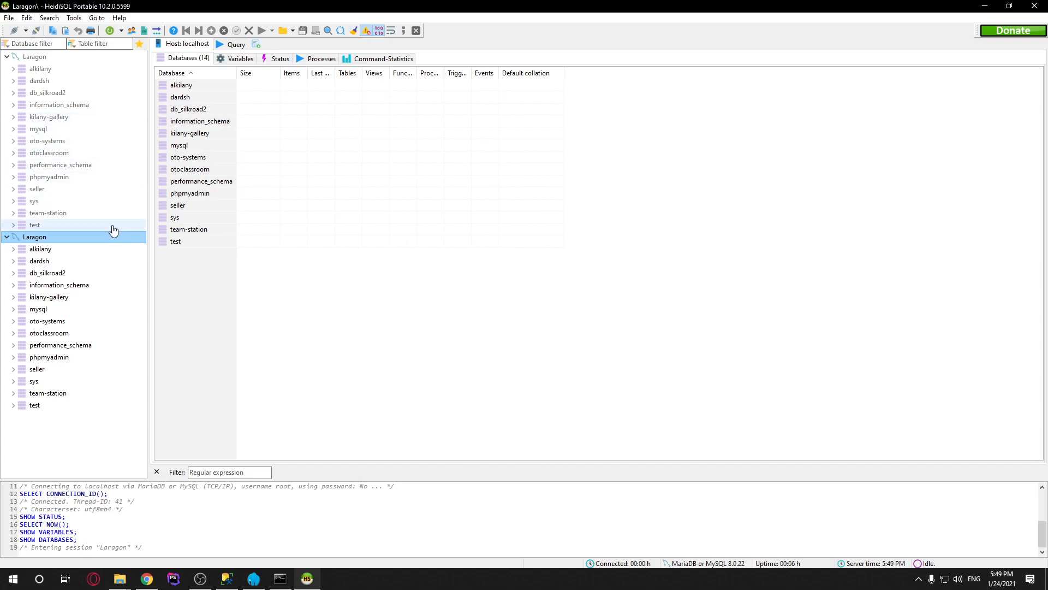
Create database db_silkroad with utf8mb4_unicode_ci collation under Laragon, then select it
right_click(51, 238)
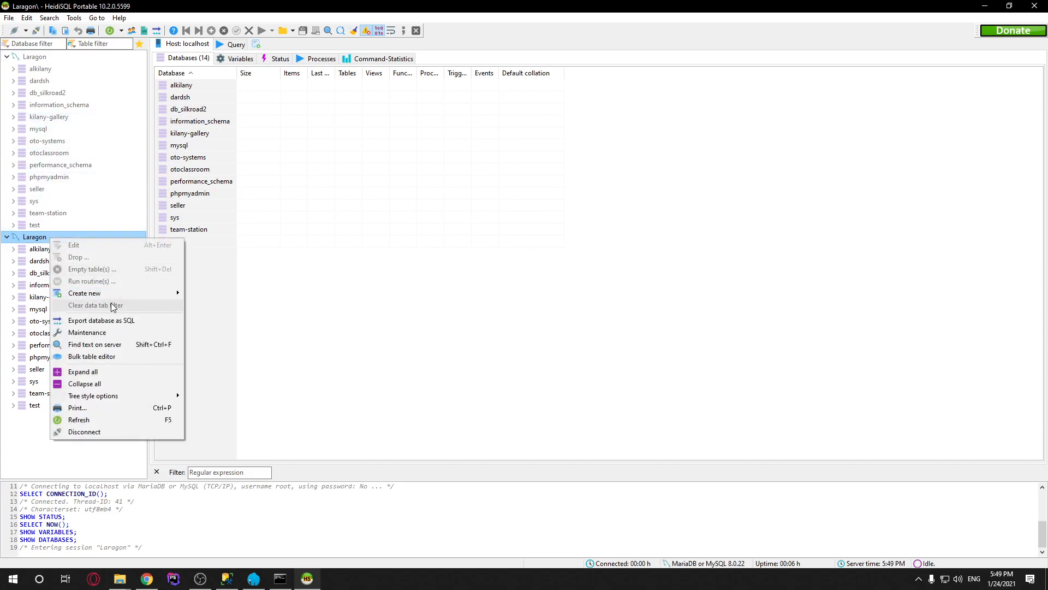
mouse_move(124, 293)
click(213, 293)
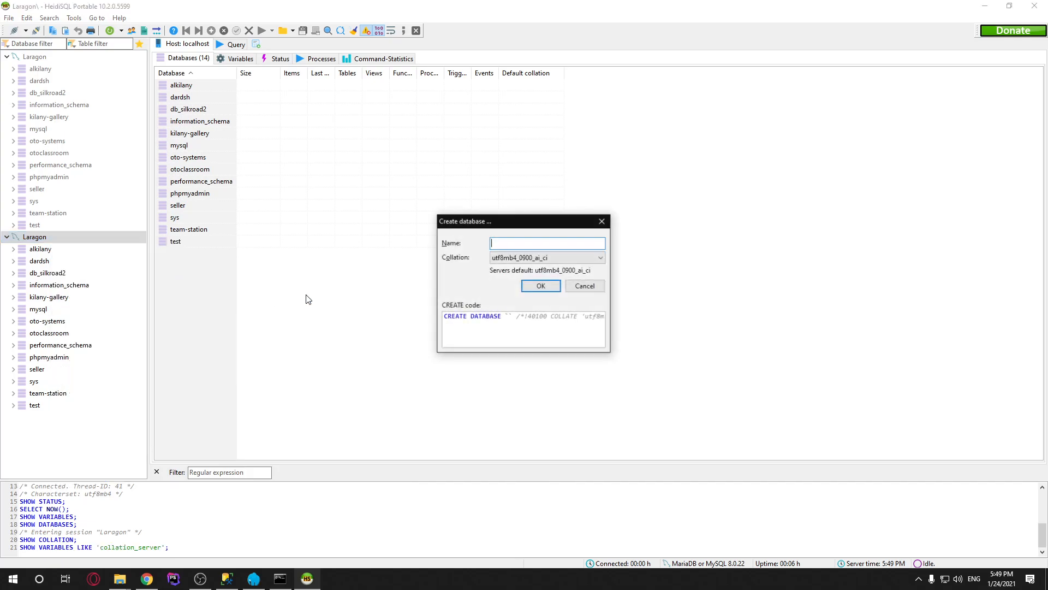
text(db_)
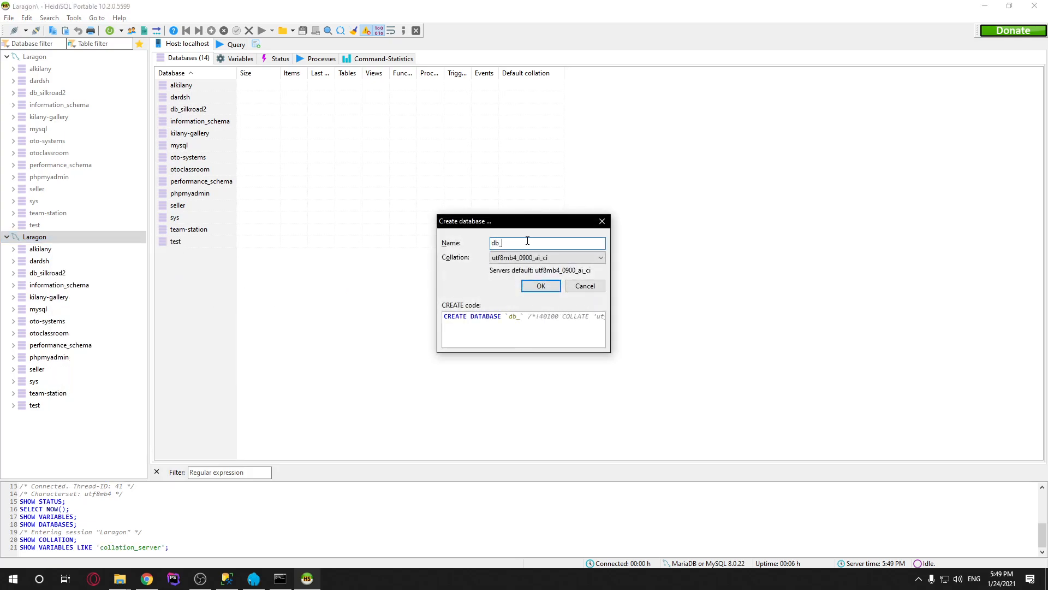
text(silkroad)
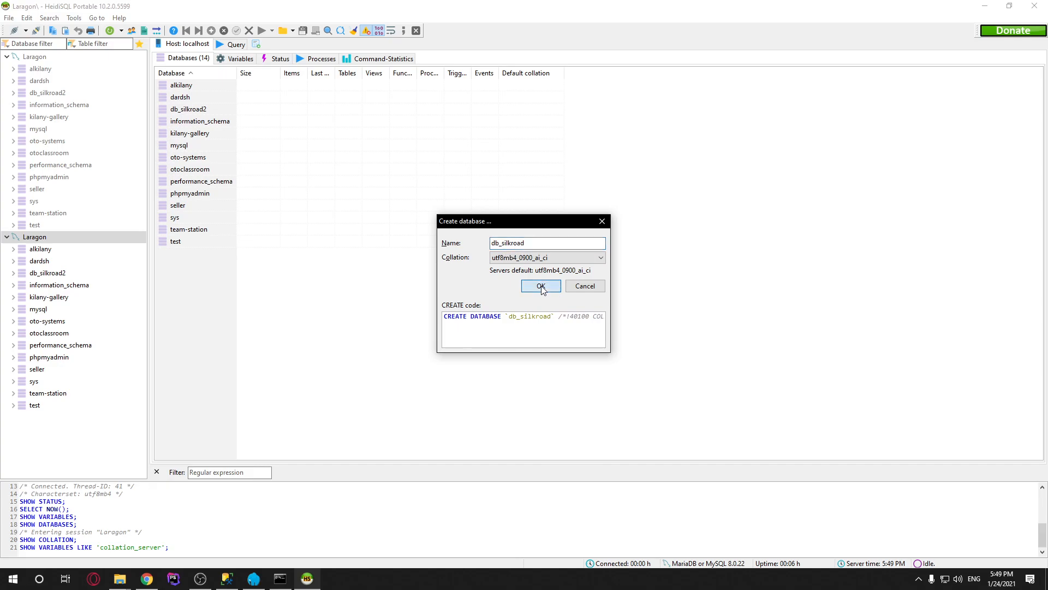
click(585, 258)
scroll(582, 326, down, 10)
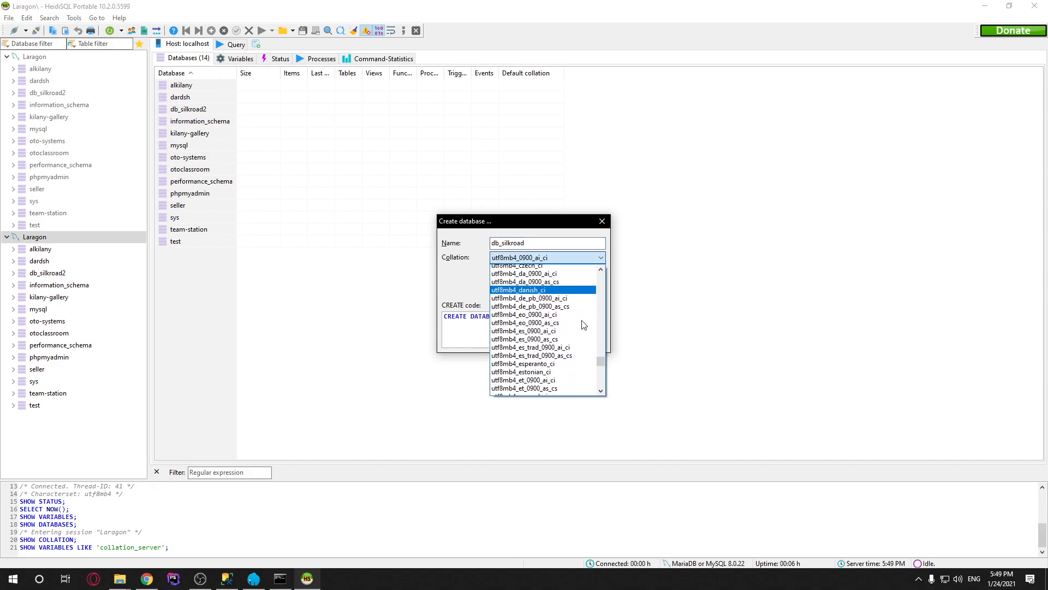
scroll(582, 326, down, 9)
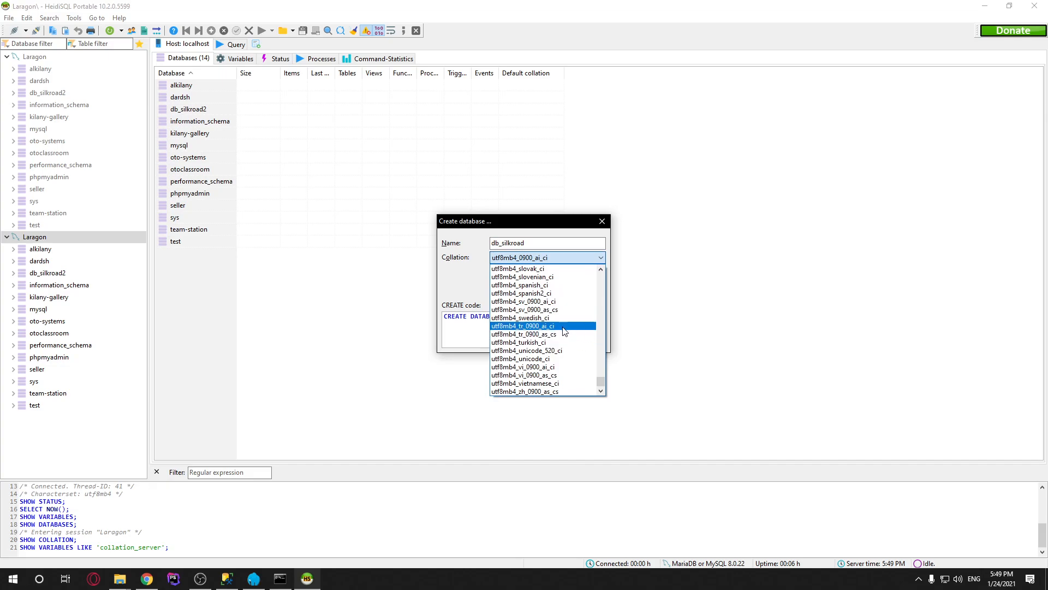
click(579, 359)
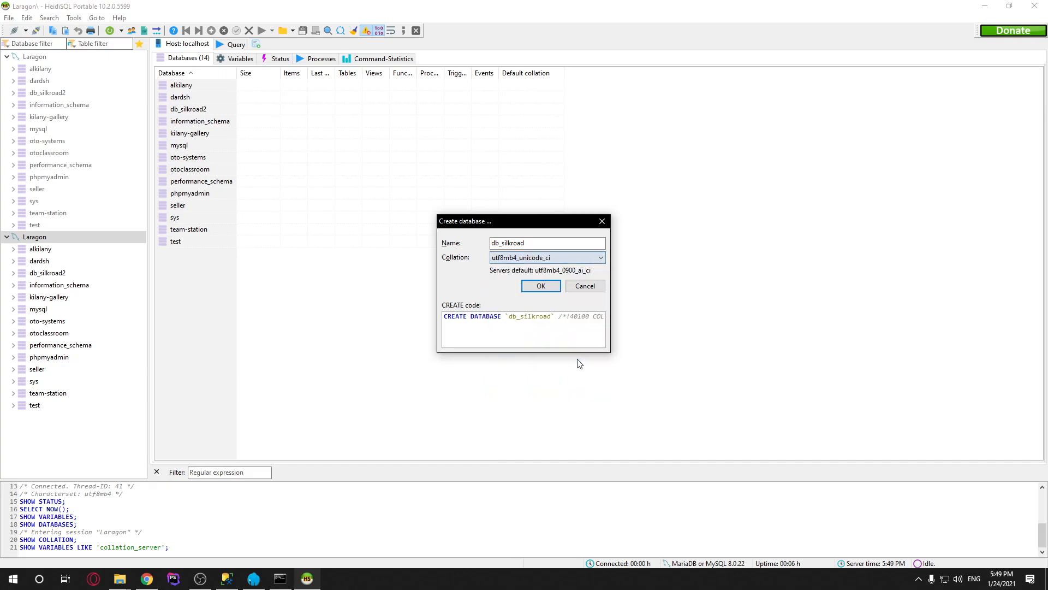
click(540, 286)
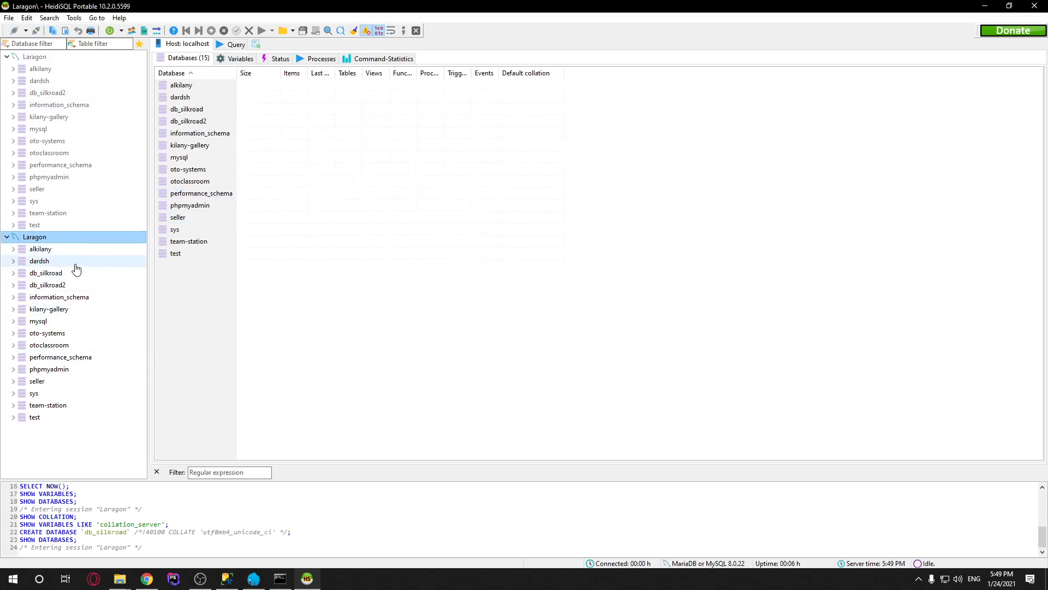
click(77, 272)
Open C:\laragon\www\silkroad-laravel in Explorer and begin renaming .env.example
mouse_move(131, 574)
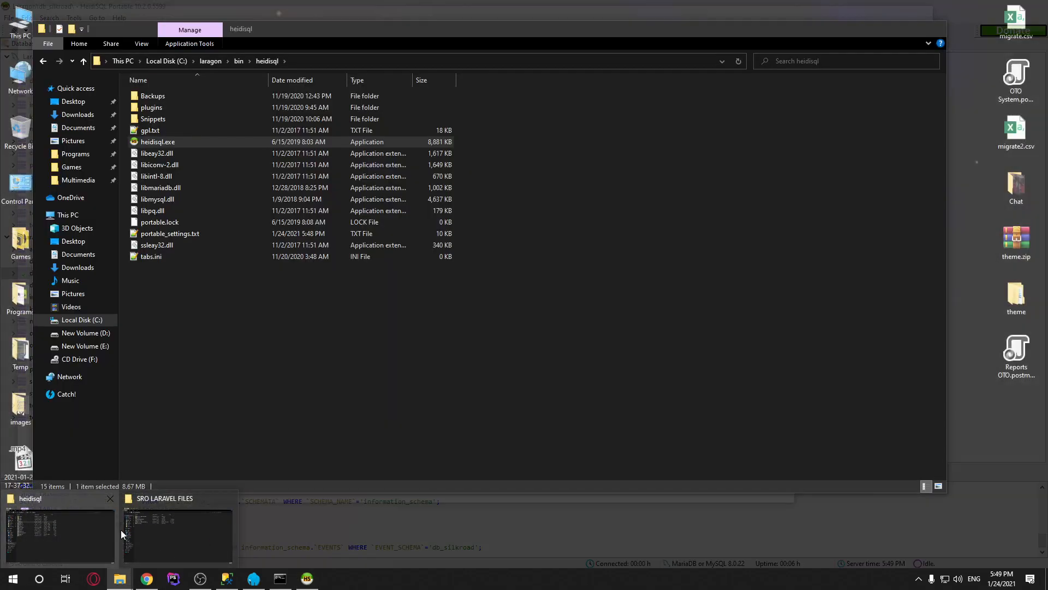
mouse_move(148, 535)
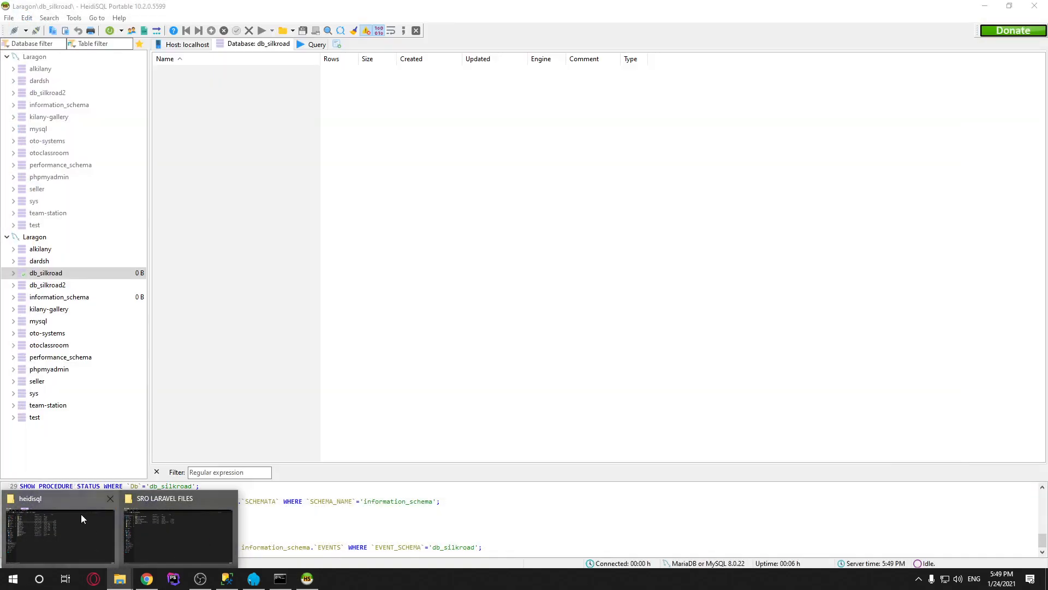
click(81, 513)
click(212, 61)
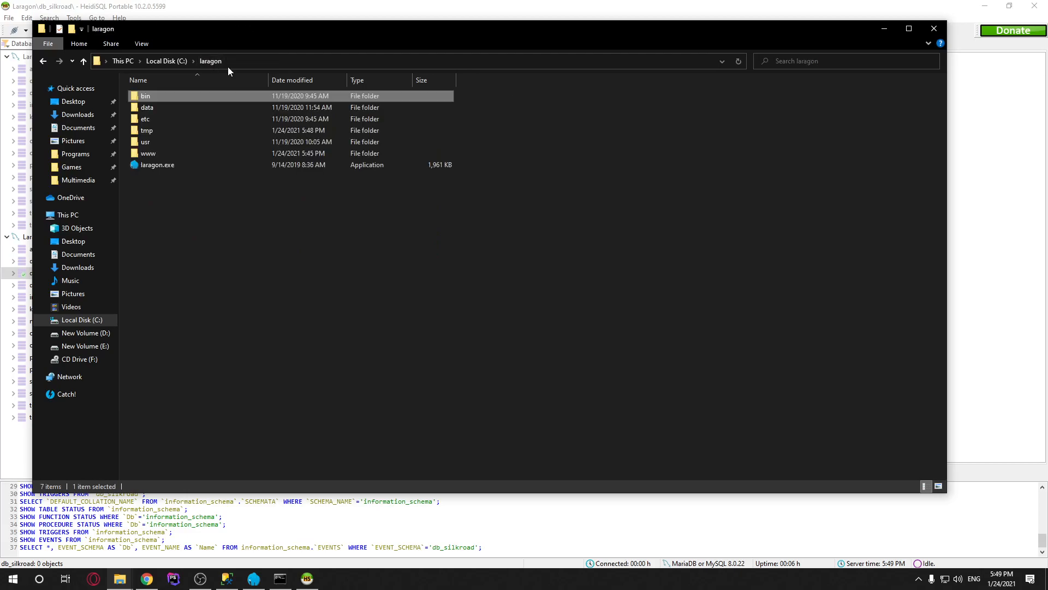
double_click(155, 144)
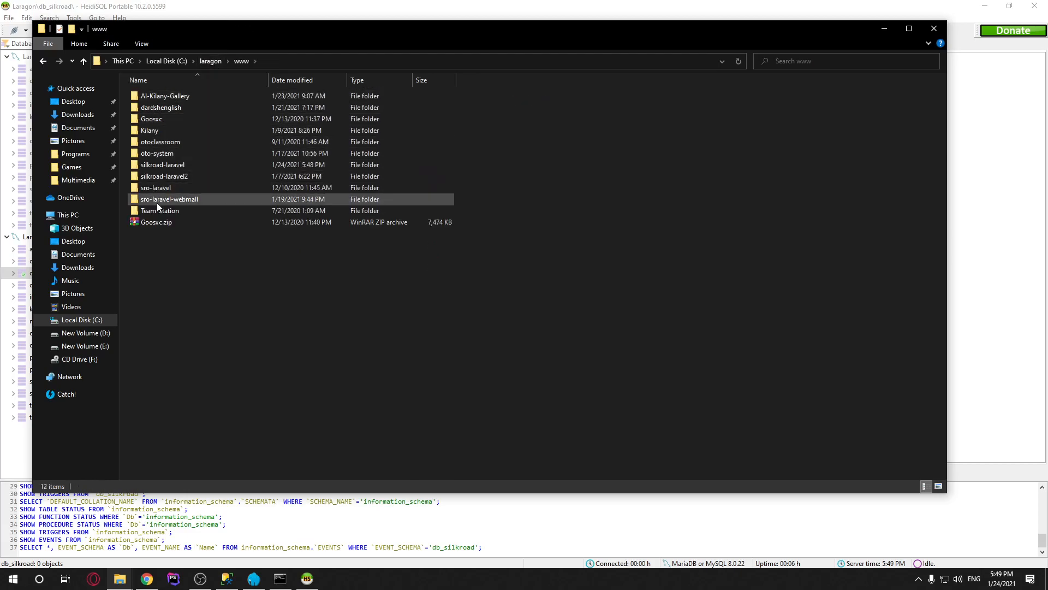
double_click(176, 165)
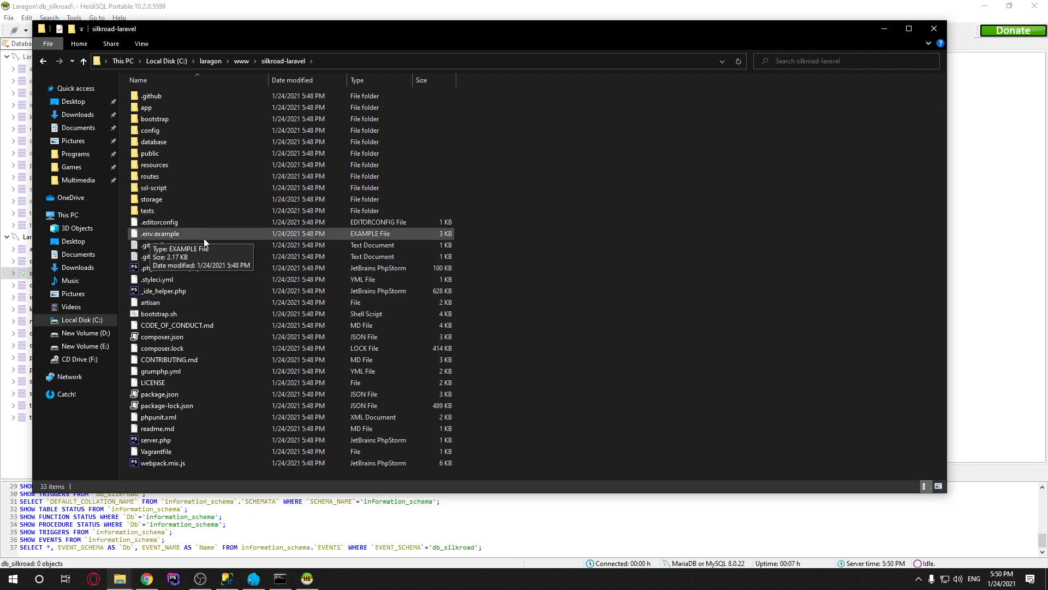
click(148, 233)
key(F2)
Rename .env.example to .env and accept the extension change
key(Right)
key(shift+End)
key(Delete)
key(Return)
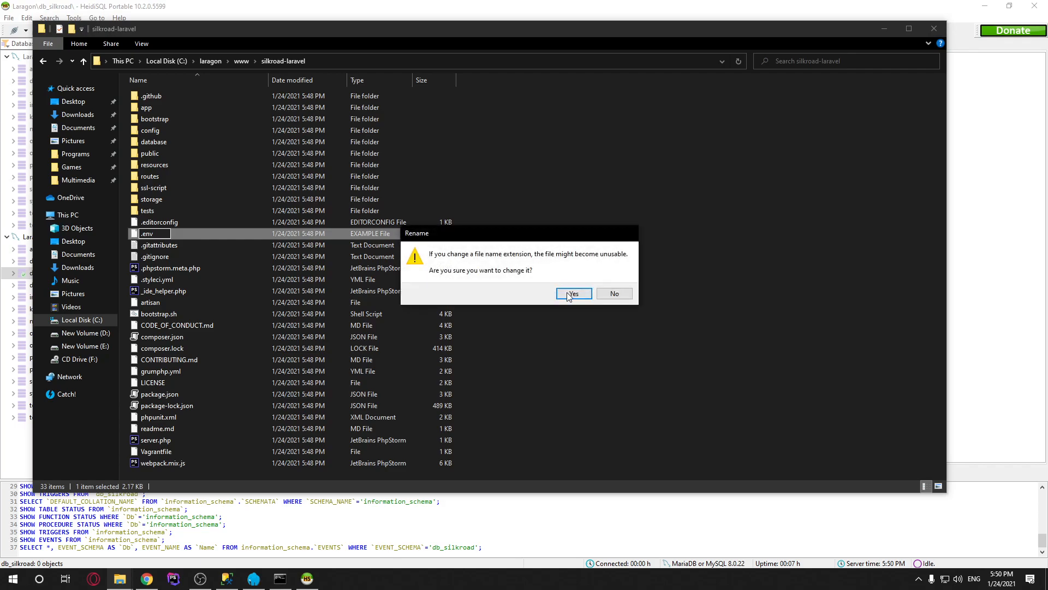
click(574, 294)
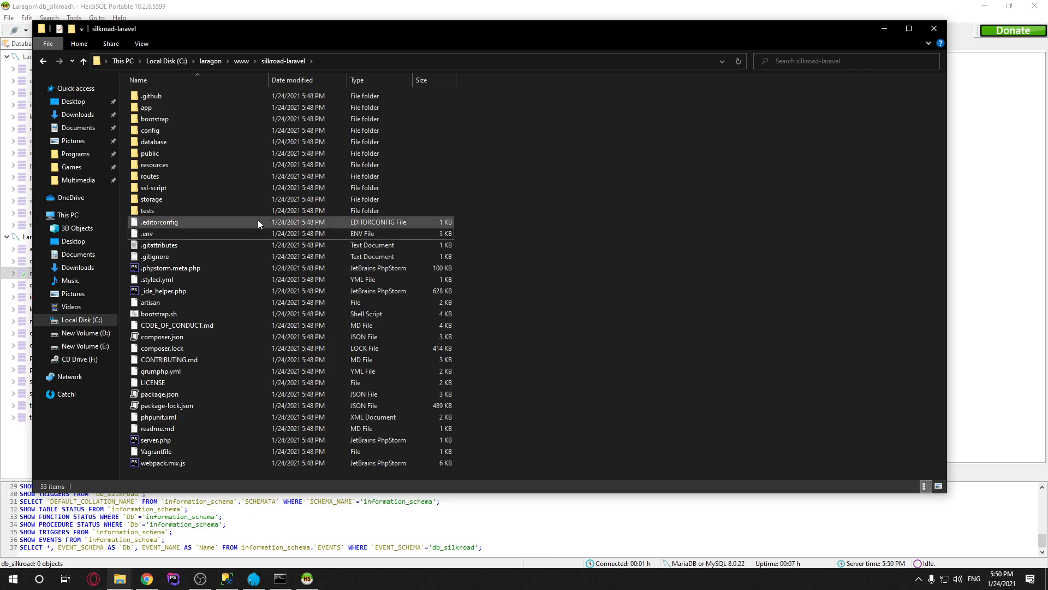
Recheck the .env file name, leaving it unchanged
click(271, 231)
key(F2)
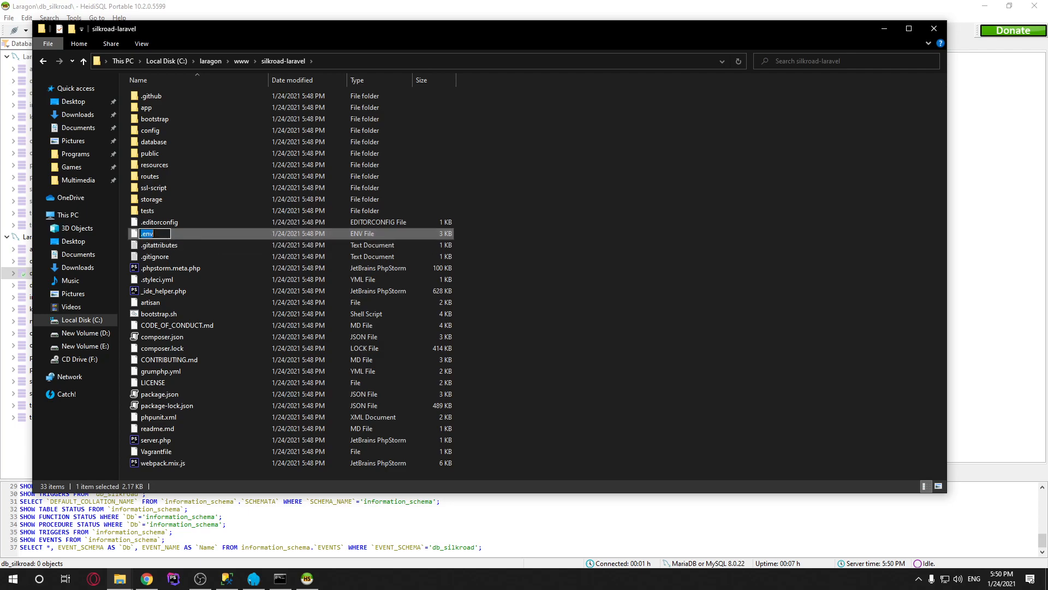
drag(156, 234, 57, 234)
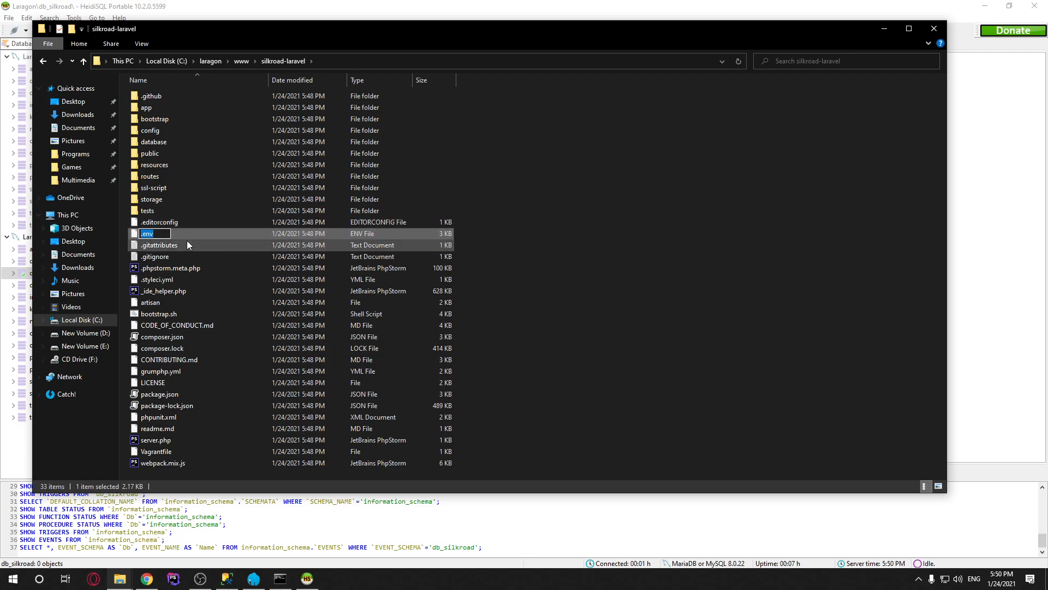
click(560, 201)
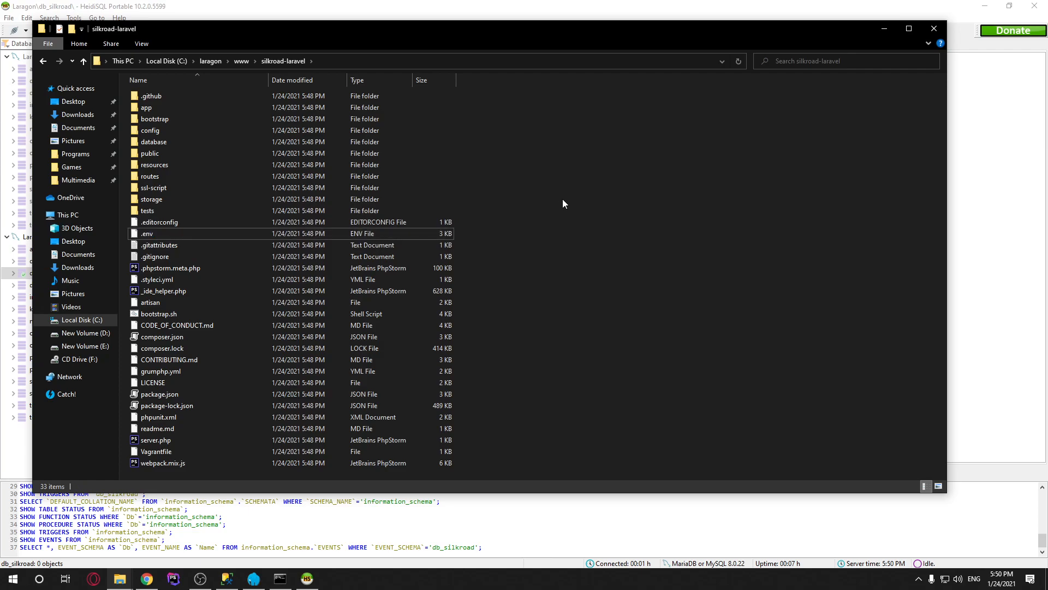
right_click(158, 232)
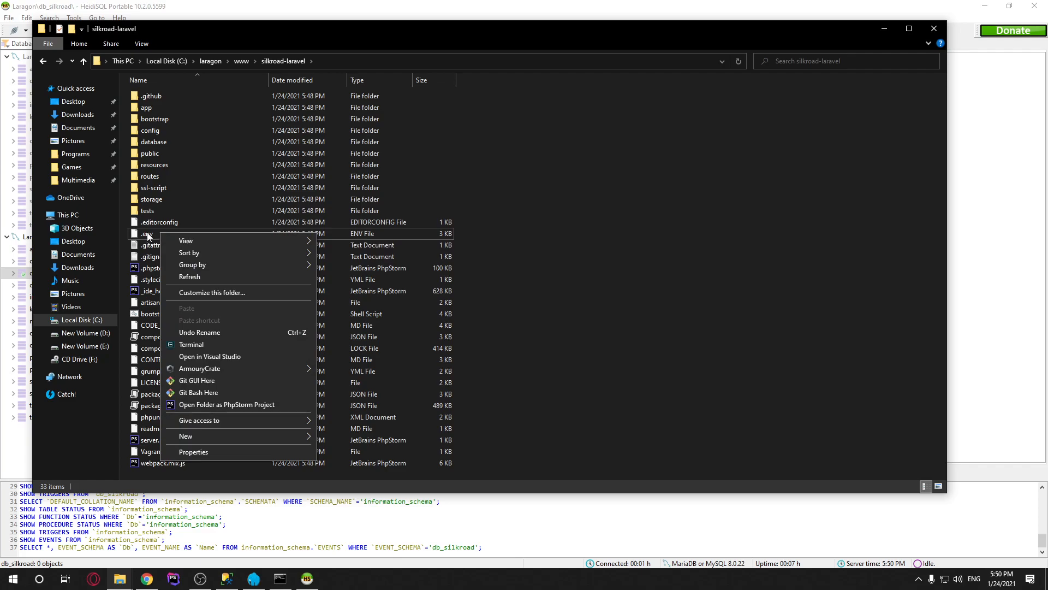
click(147, 233)
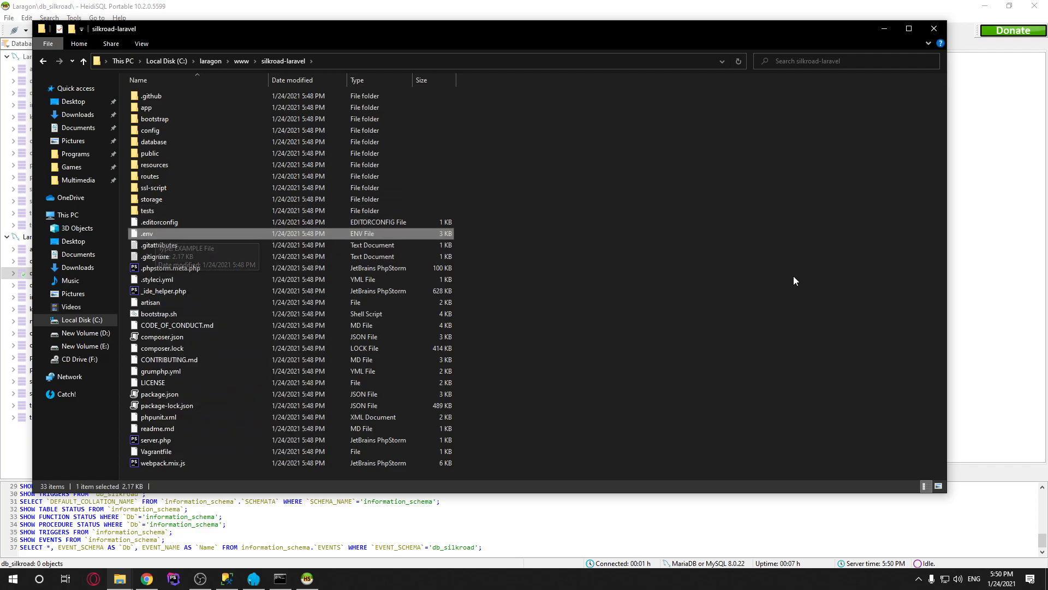
click(640, 238)
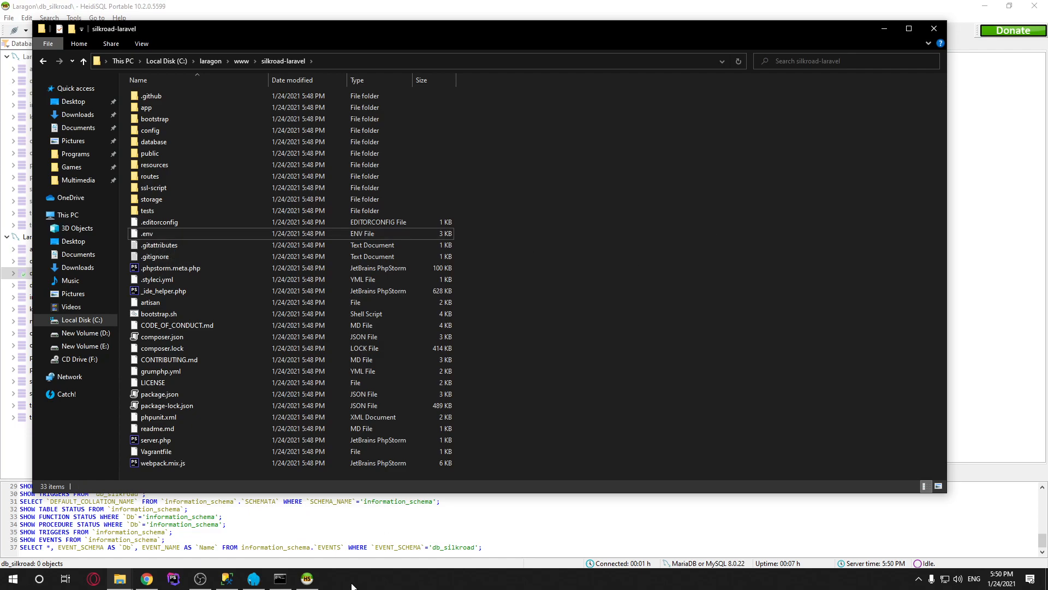
Close the old terminal and open a new one in the silkroad-laravel folder
click(280, 578)
click(833, 175)
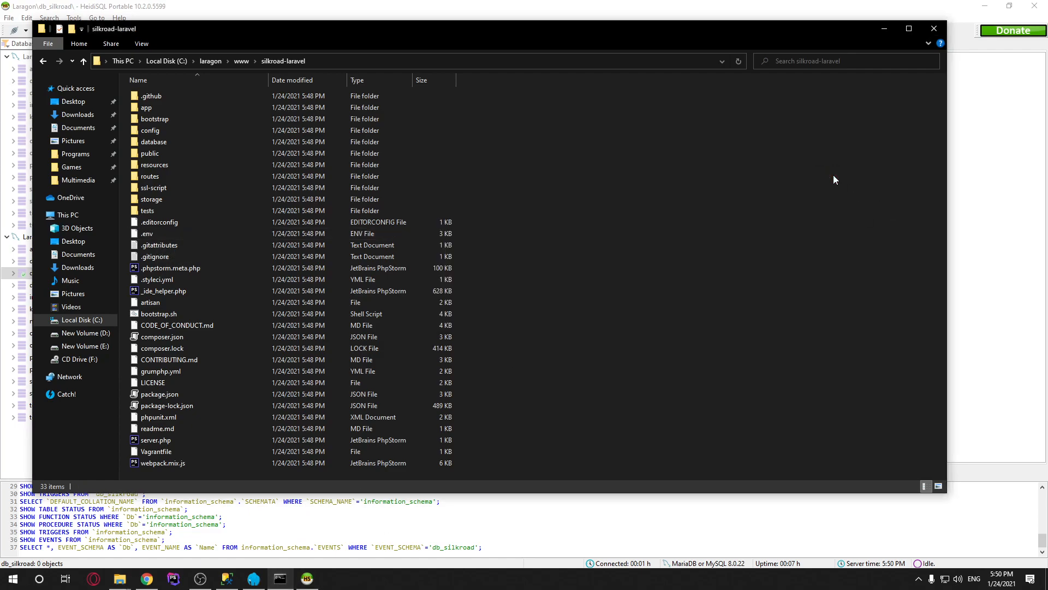
right_click(573, 185)
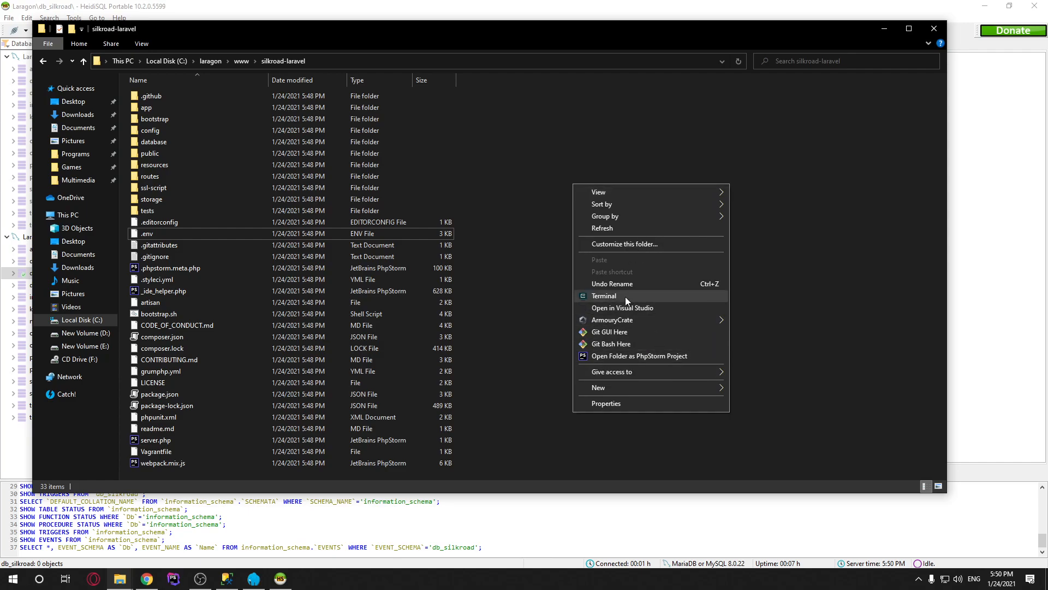
click(624, 296)
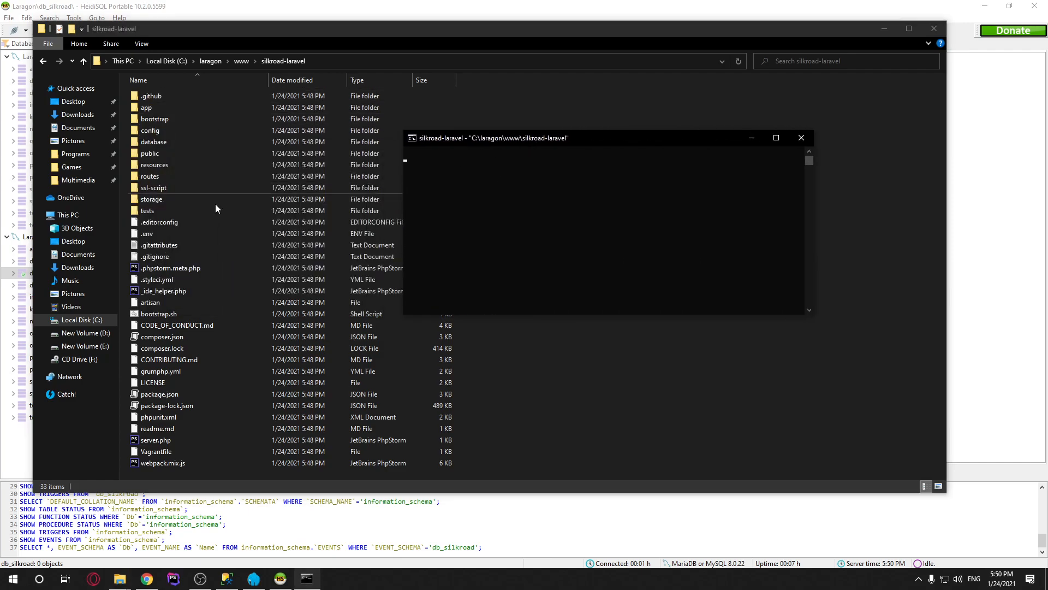
right_click(143, 235)
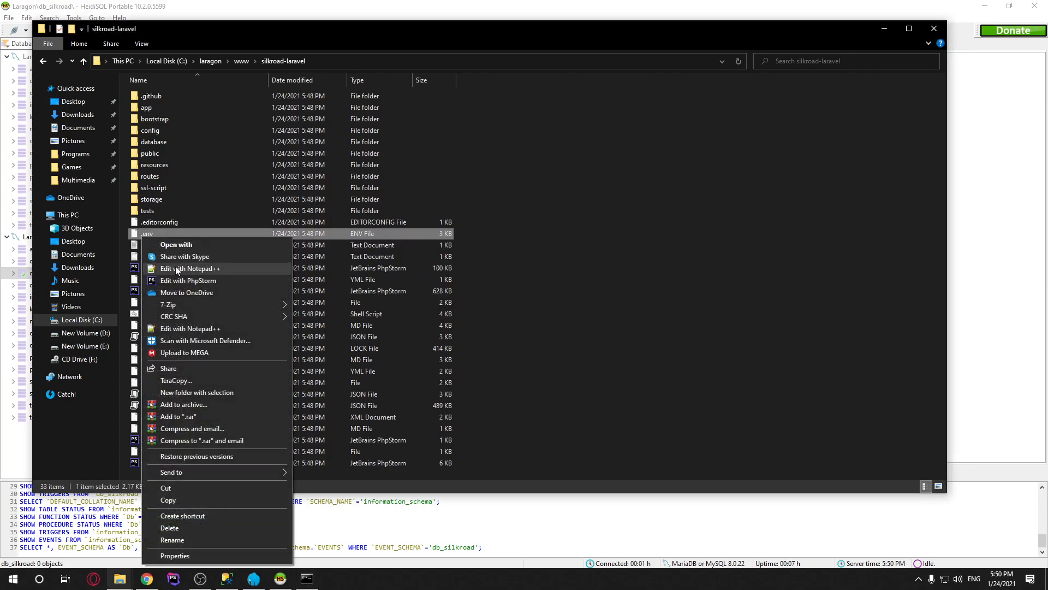
Open .env in Notepad++ and review the app name, website URL and description entries
click(176, 269)
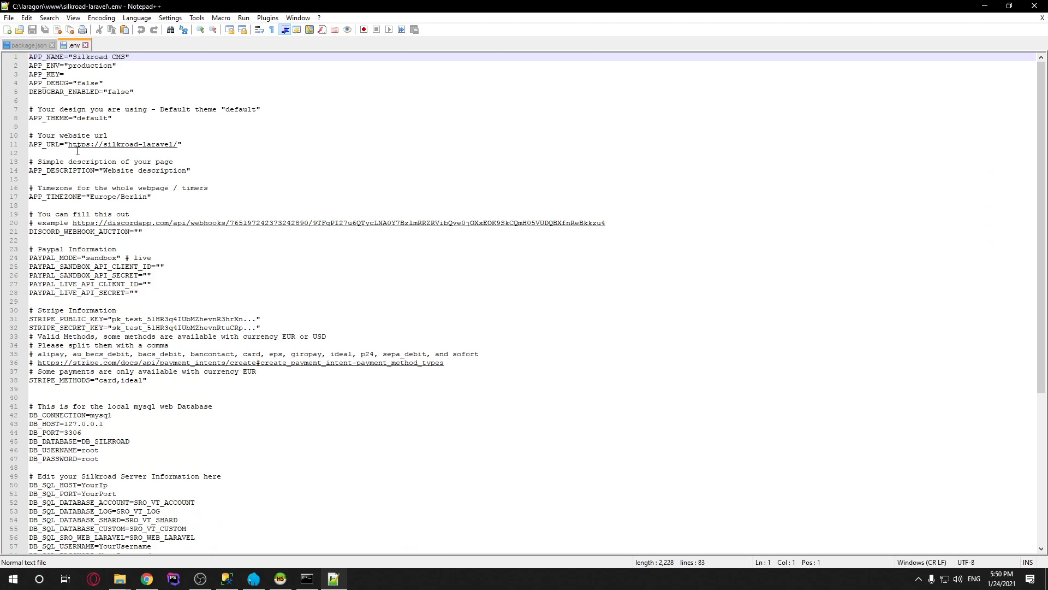
drag(123, 58, 74, 59)
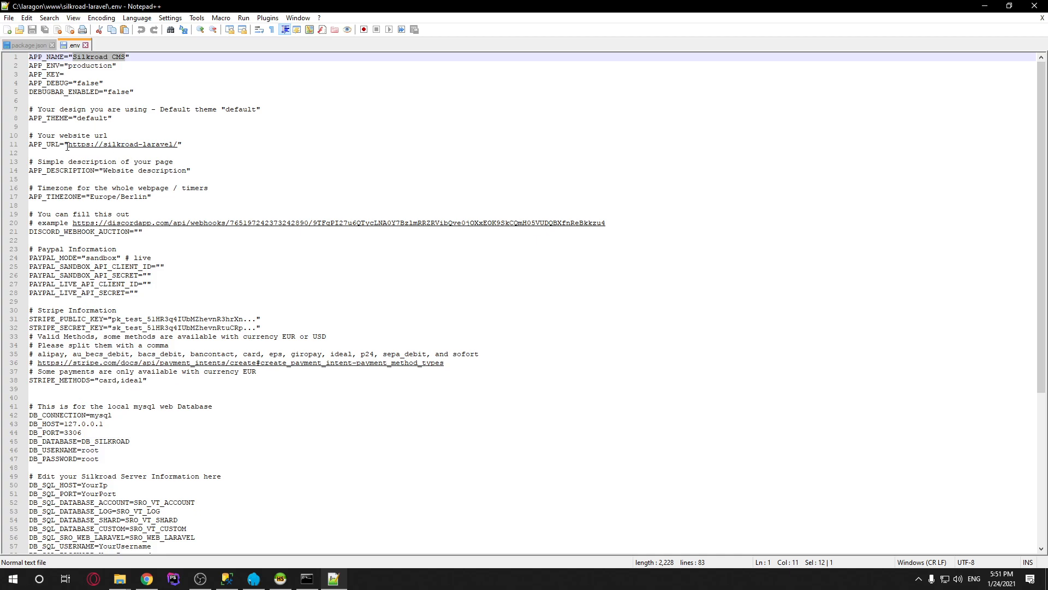
drag(67, 143, 180, 146)
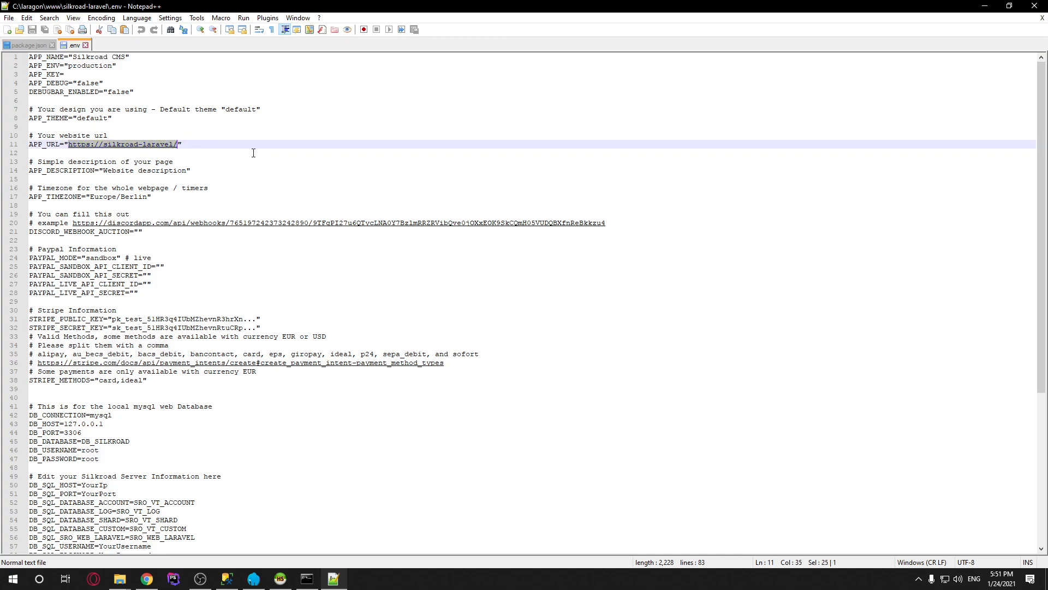
drag(185, 170, 148, 197)
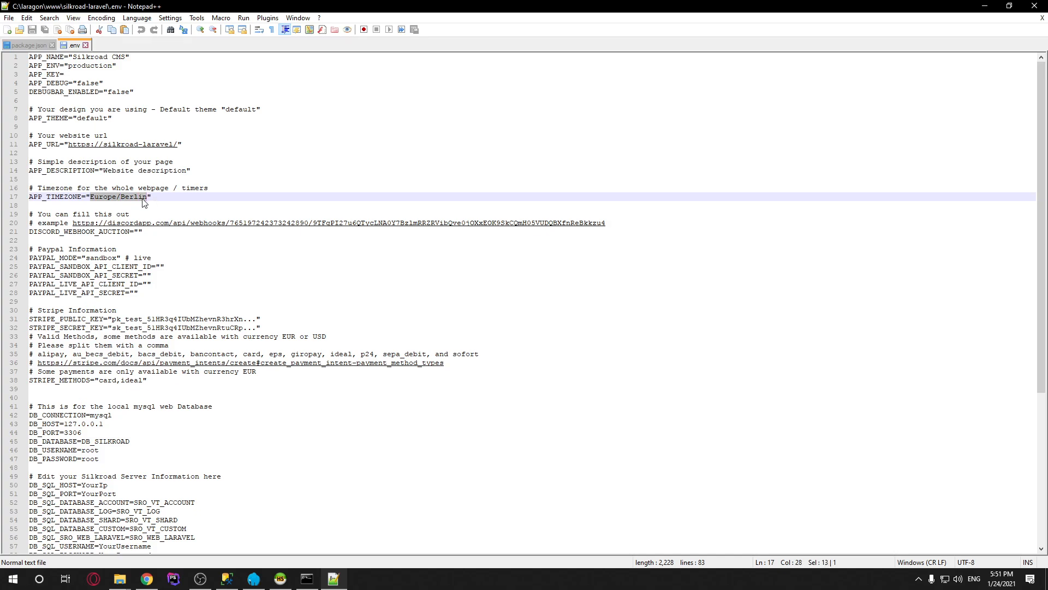
scroll(152, 204, down, 3)
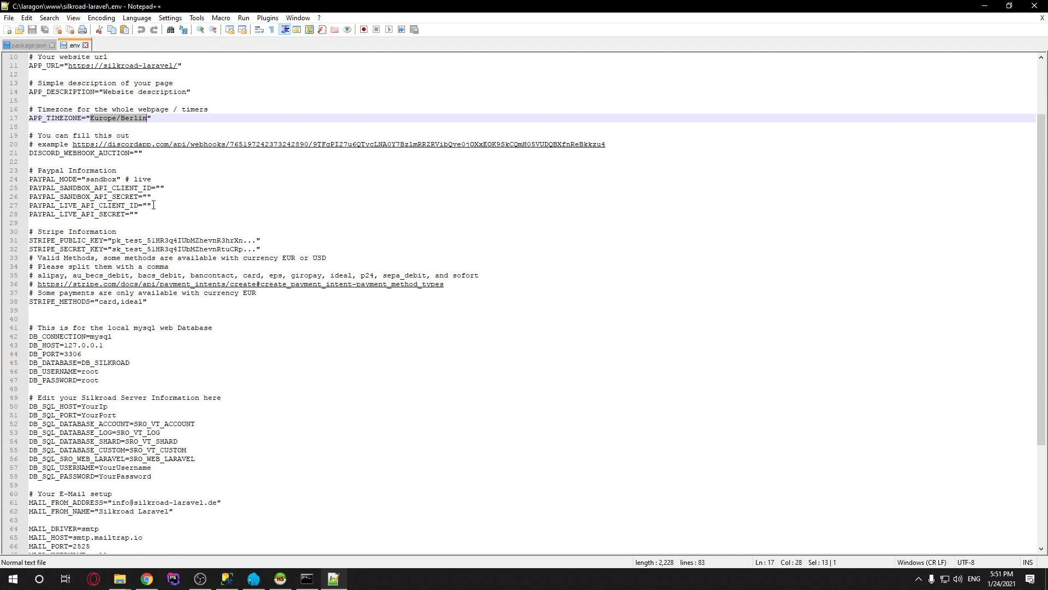
click(146, 580)
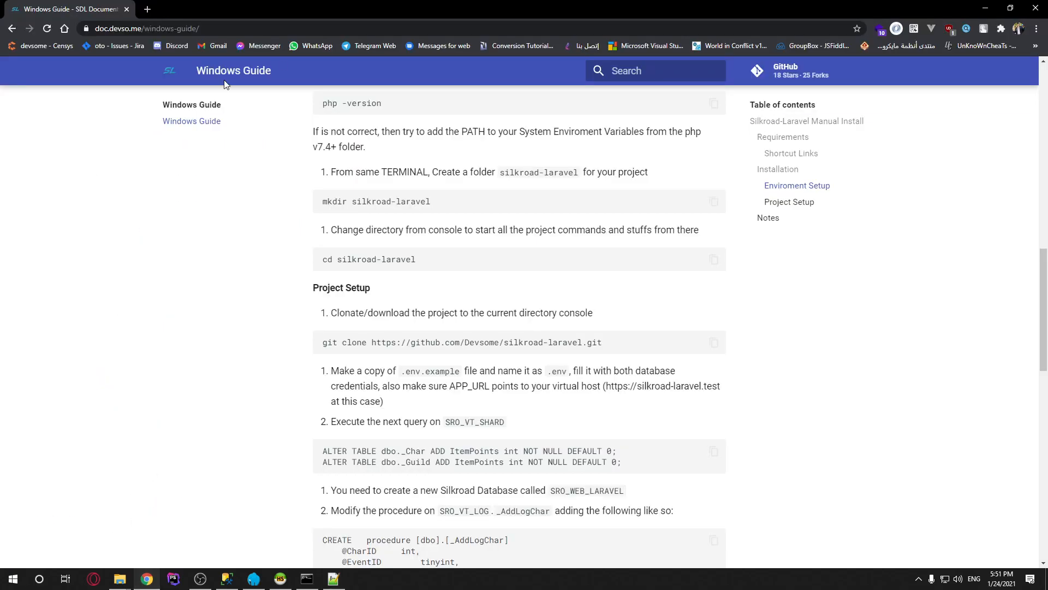
Search 'php timezone' in a new tab and open php.net's List of Supported Timezones
click(148, 9)
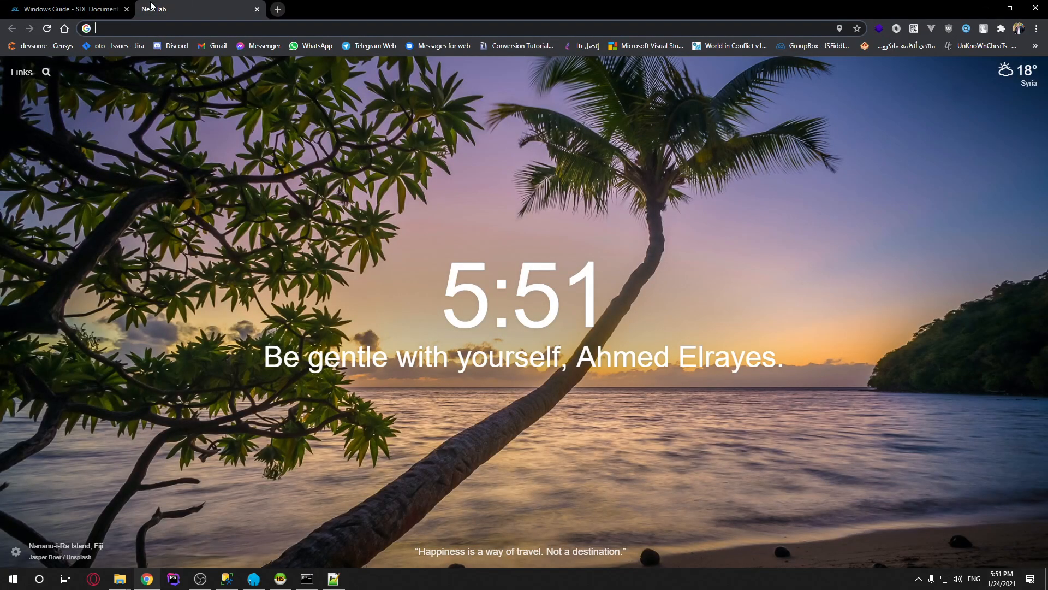
text(php time)
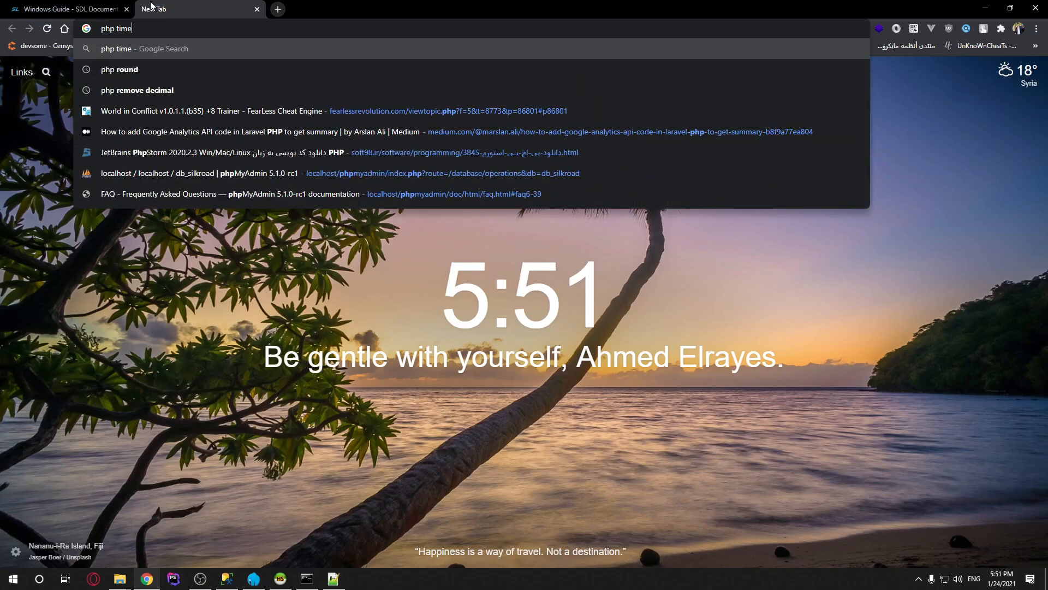
text(zone)
key(Return)
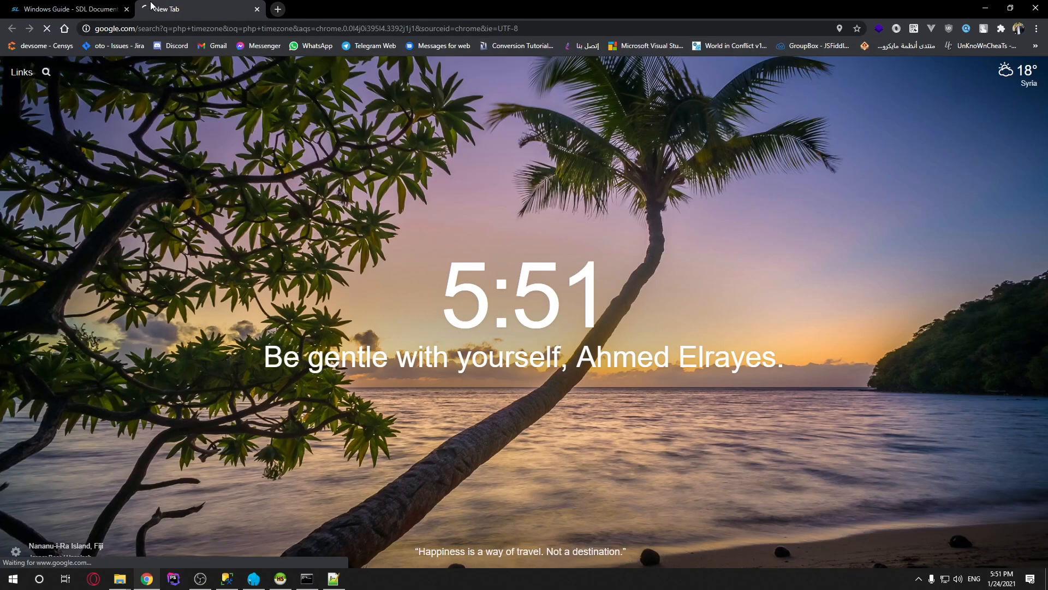
click(288, 171)
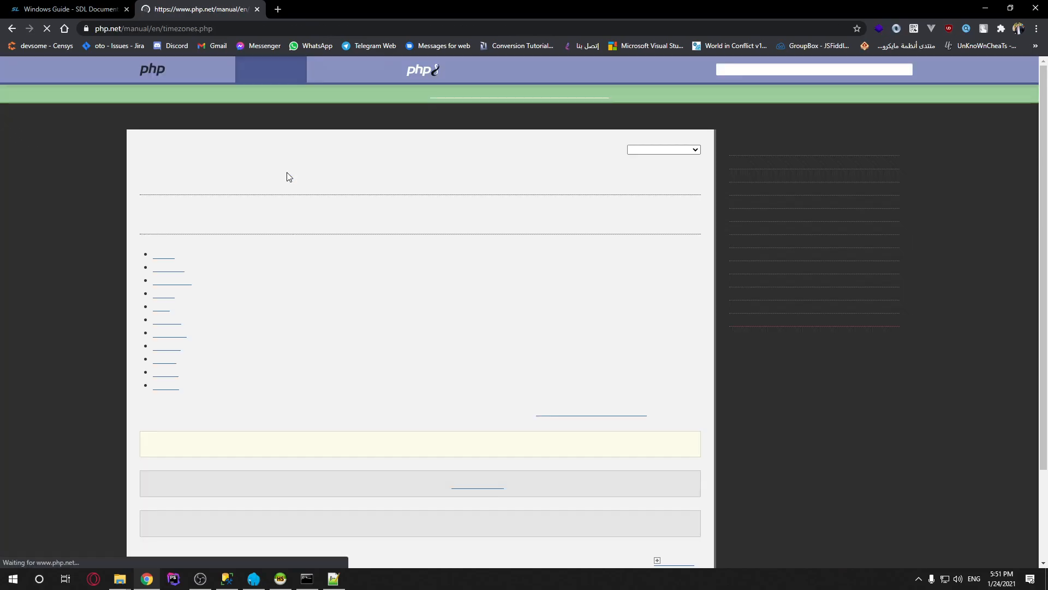
scroll(546, 293, down, 3)
scroll(248, 266, up, 1)
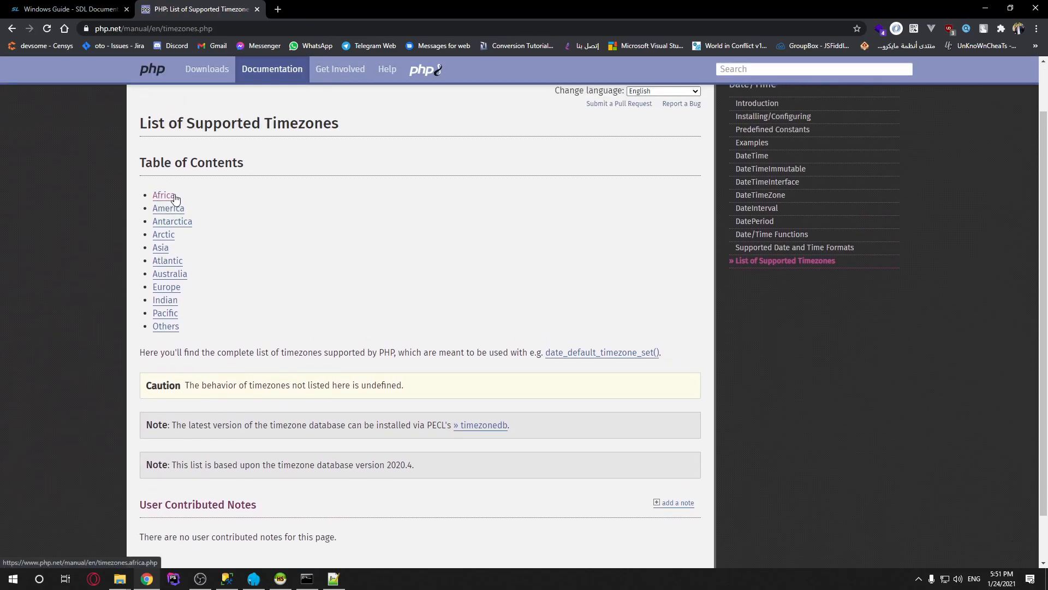
Copy Africa/Cairo from the Africa timezone list and return to Notepad++
click(167, 197)
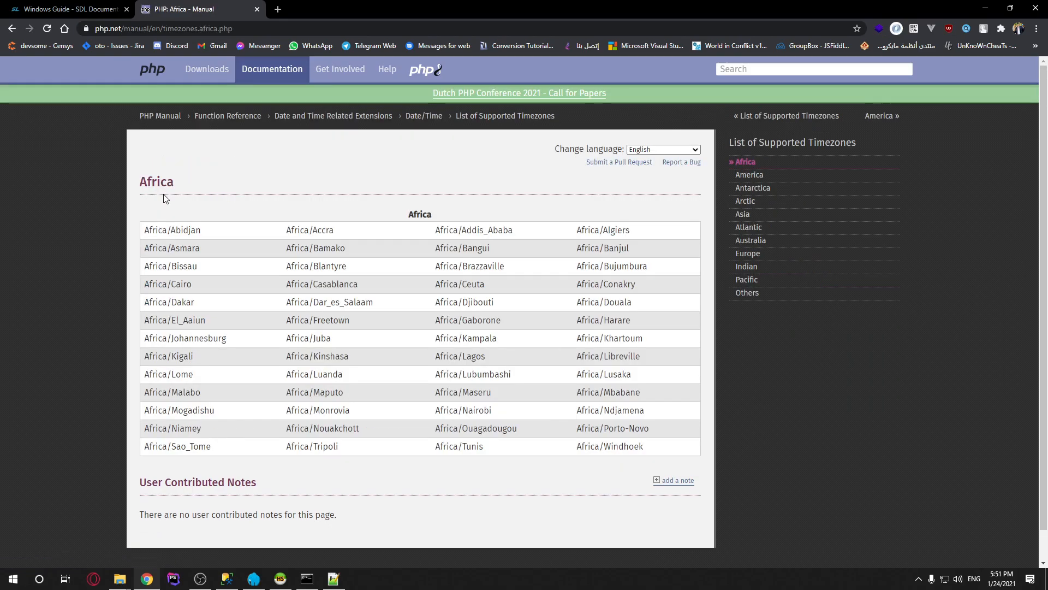
drag(192, 285, 148, 287)
right_click(143, 284)
click(164, 290)
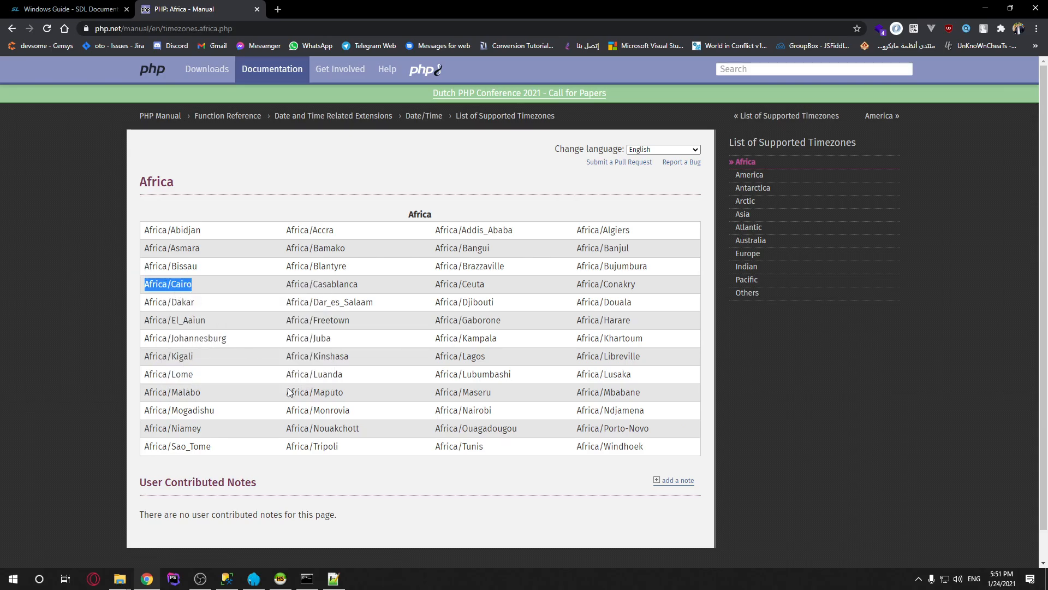
click(333, 579)
Paste Africa/Cairo into APP_TIMEZONE, undo back to Europe/Berlin, and select mysql on line 42
right_click(124, 120)
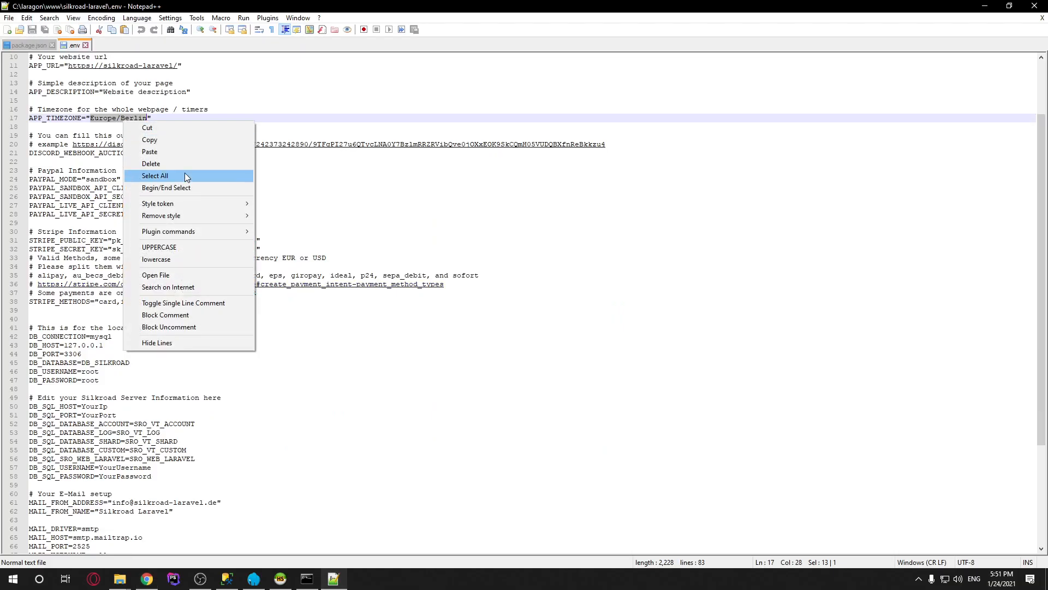
click(169, 156)
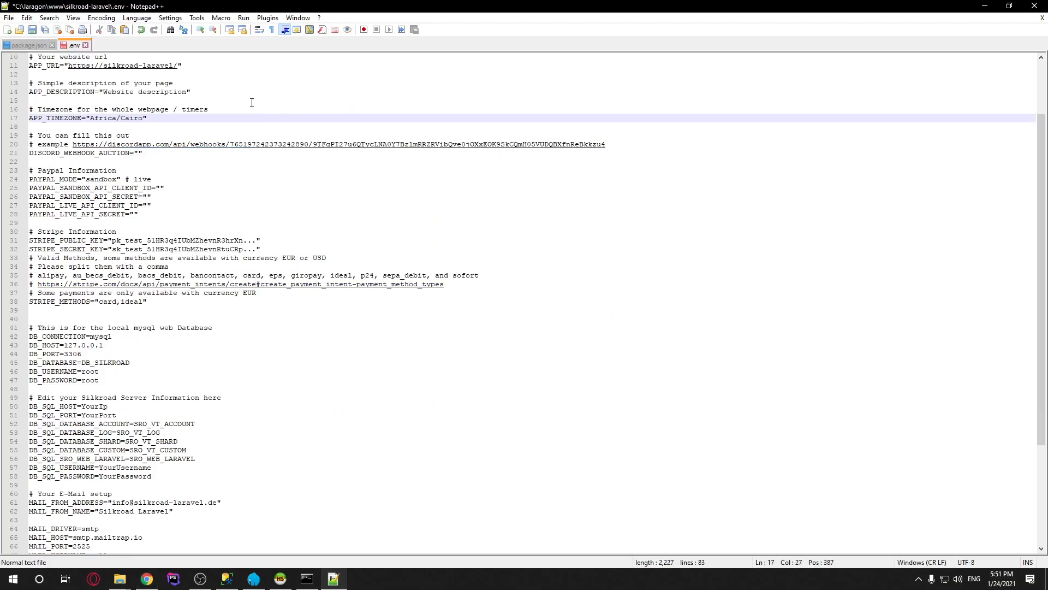
key(ctrl+z)
click(235, 207)
scroll(266, 251, down, 5)
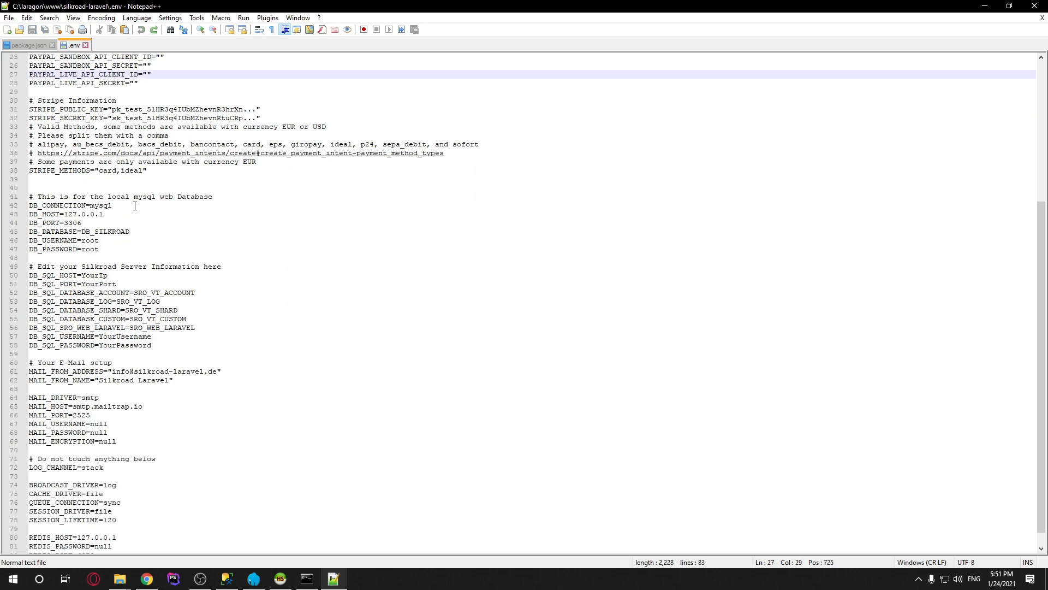
drag(134, 206, 91, 207)
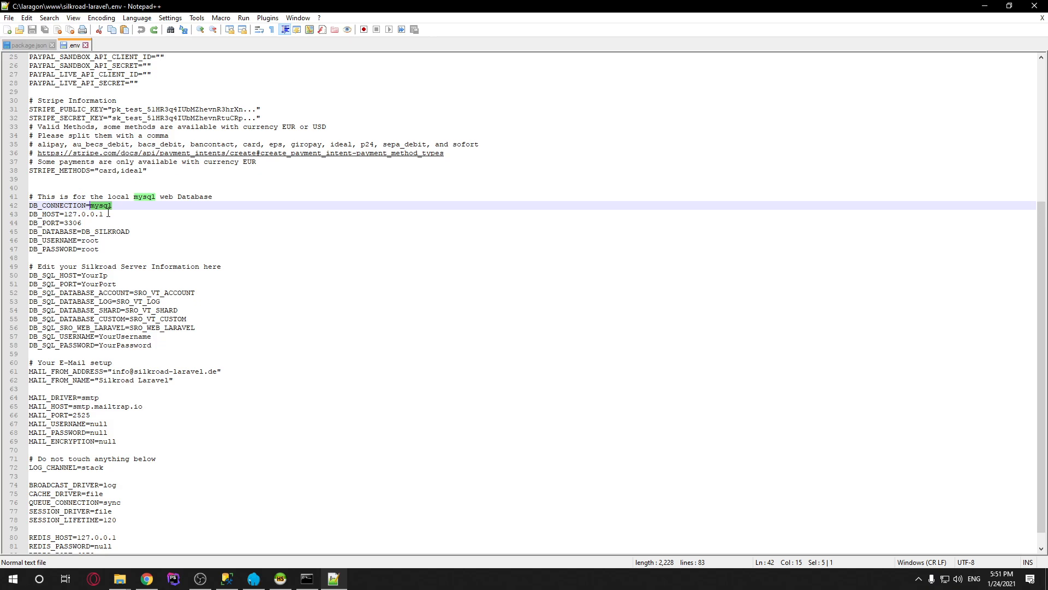
click(227, 578)
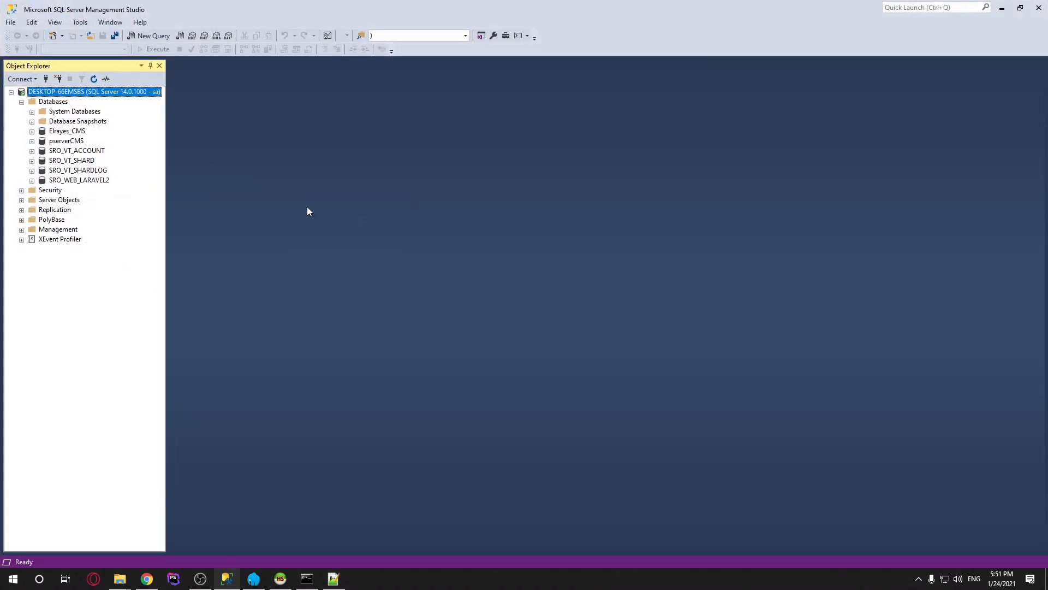
Back in the .env file, review the local DB_ settings: host, port 3306, DB_SILKROAD, user root
key(alt+Tab)
drag(110, 214, 66, 214)
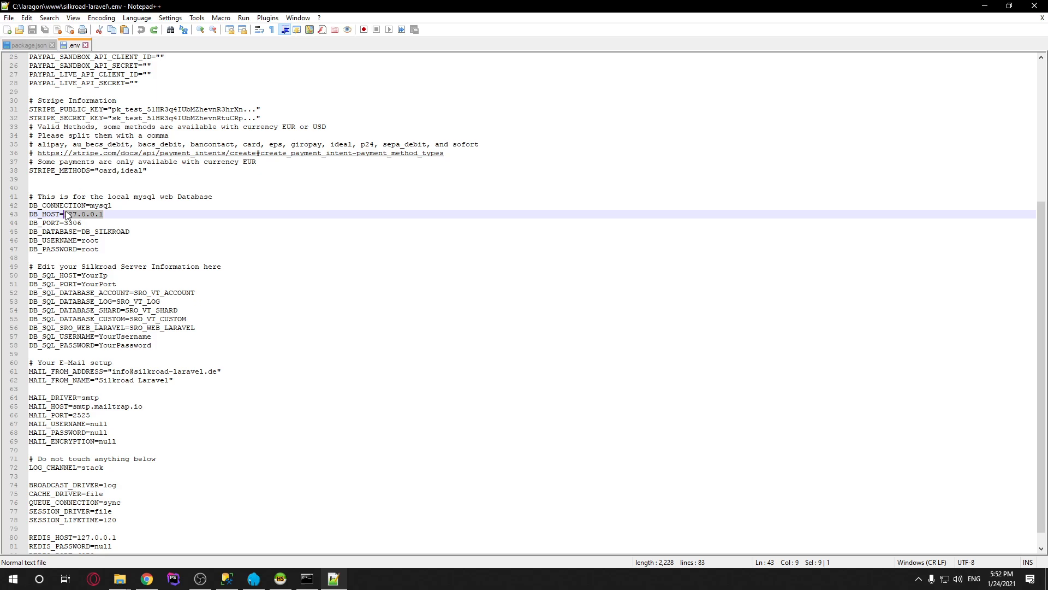
drag(104, 214, 65, 213)
click(82, 223)
drag(82, 222, 65, 219)
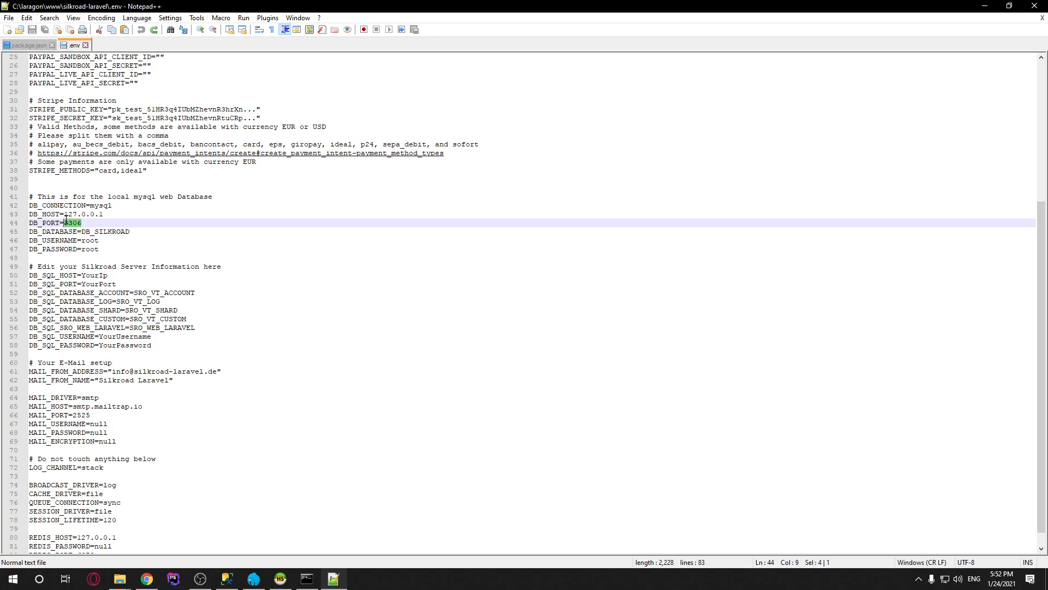
drag(157, 234, 82, 232)
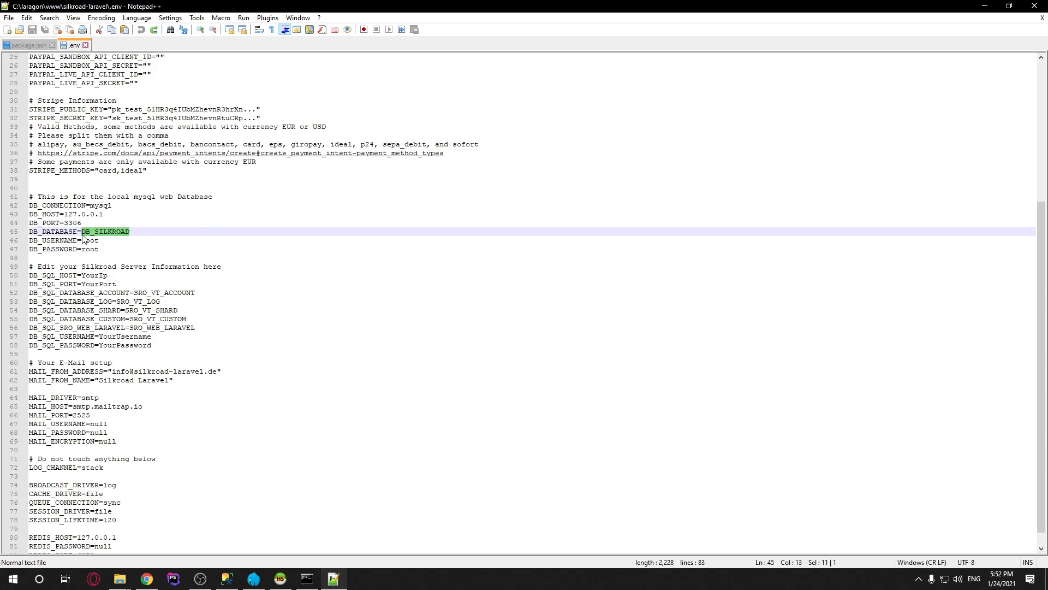
double_click(90, 241)
double_click(91, 249)
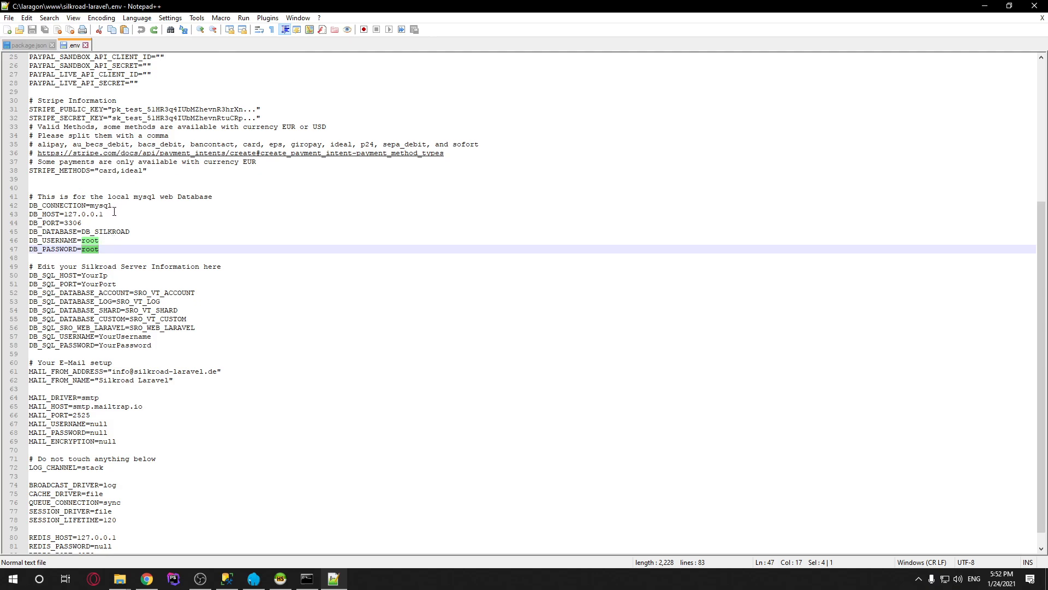
Delete the root value so DB_PASSWORD is left empty
drag(112, 214, 67, 215)
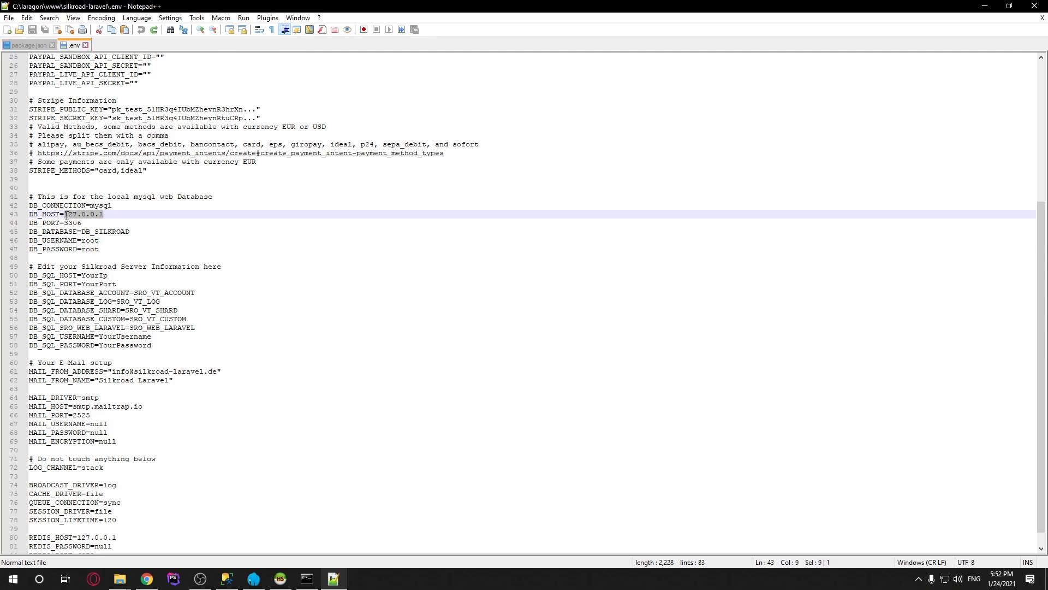
click(103, 250)
drag(104, 250, 81, 250)
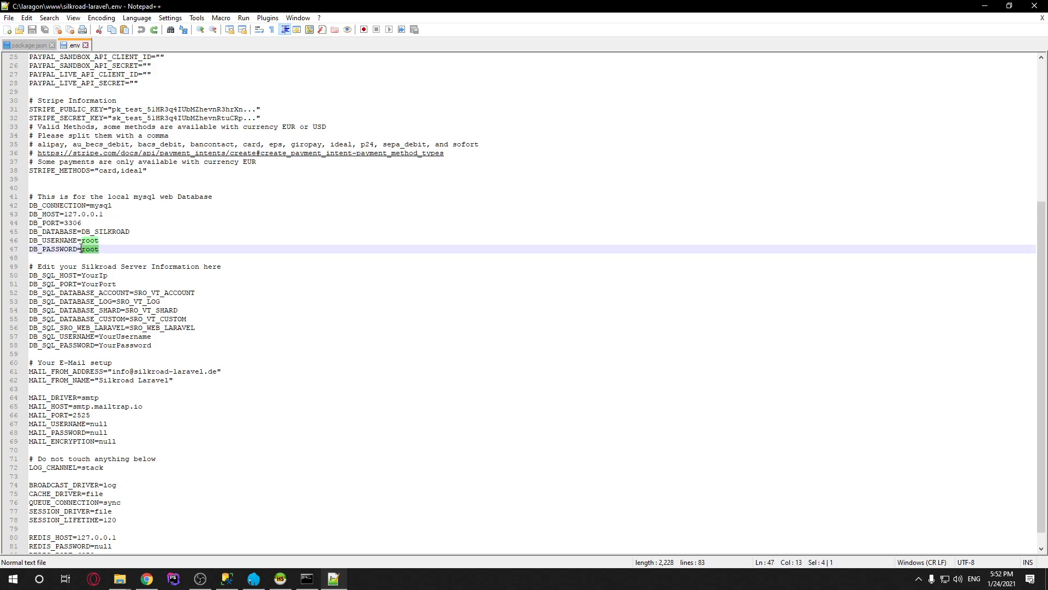
key(BackSpace)
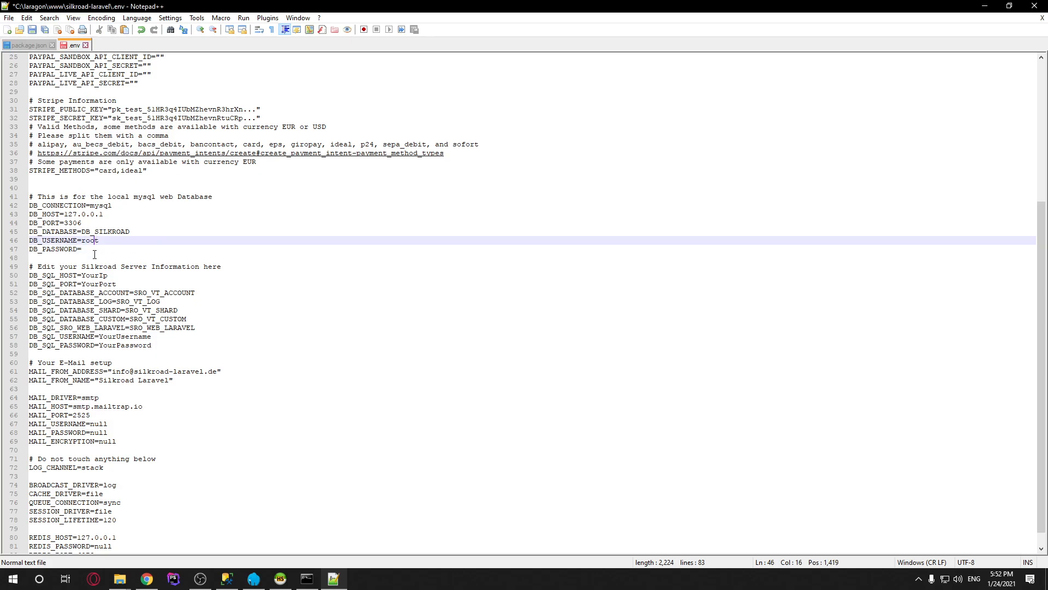
key(Down)
key(Up)
scroll(158, 252, down, 1)
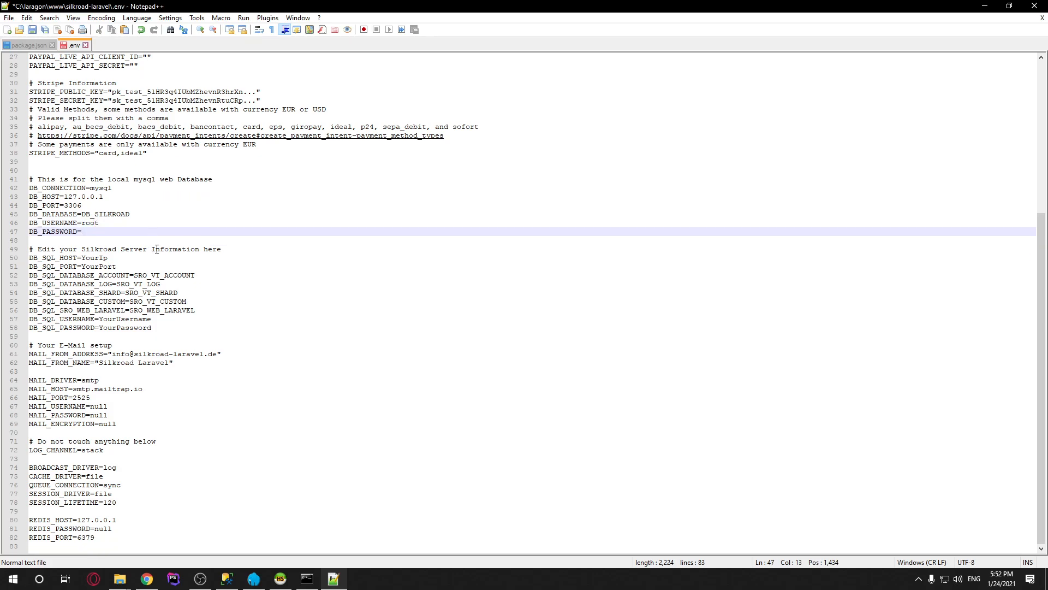
Select the YourIp placeholder on DB_SQL_HOST in the Silkroad server block, then bring up SQL Server Management Studio
click(82, 257)
drag(264, 249, 6, 250)
drag(188, 325, 7, 247)
click(153, 278)
click(85, 259)
double_click(85, 259)
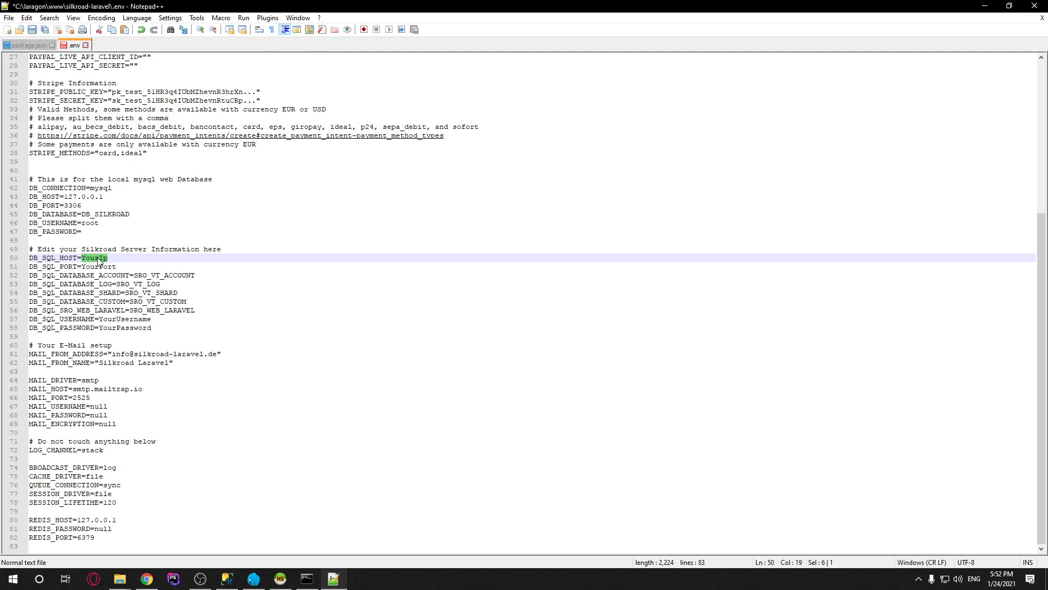
click(227, 579)
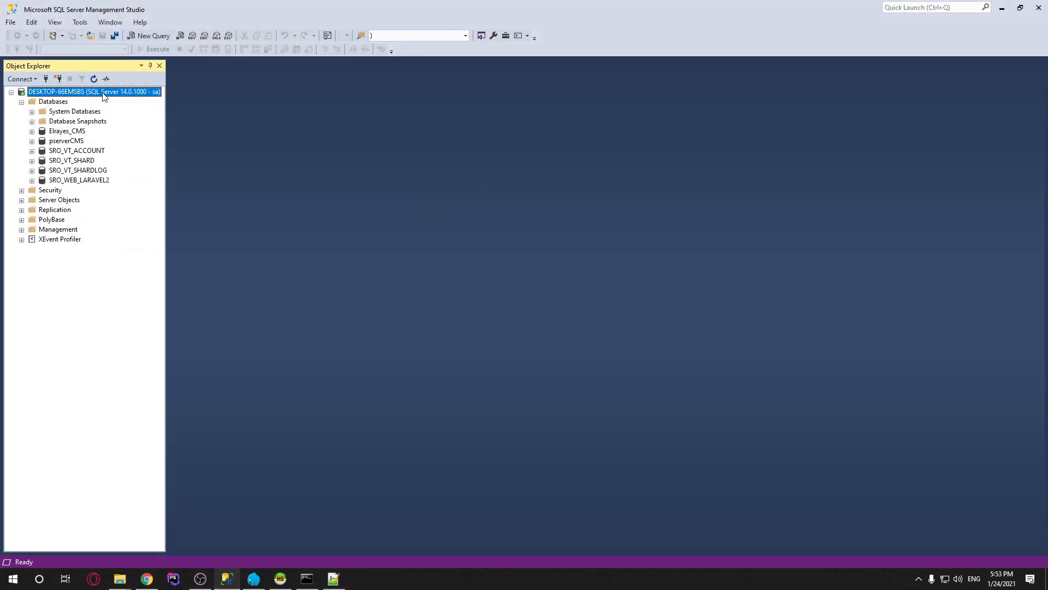
Copy the server name DESKTOP-66EMSBS from the SQL Server node's Properties window
right_click(104, 97)
click(175, 312)
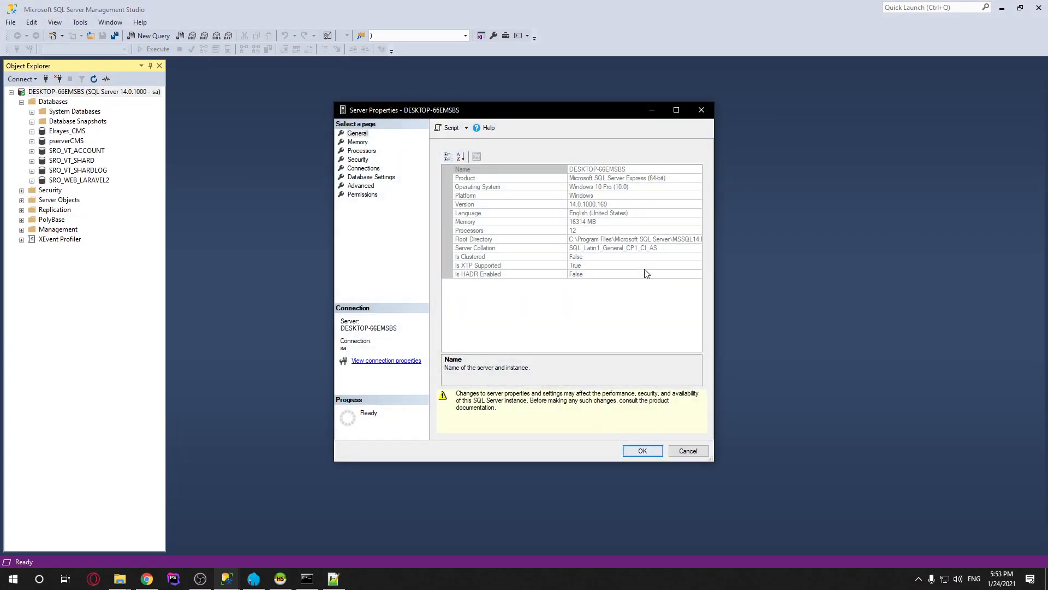
click(635, 169)
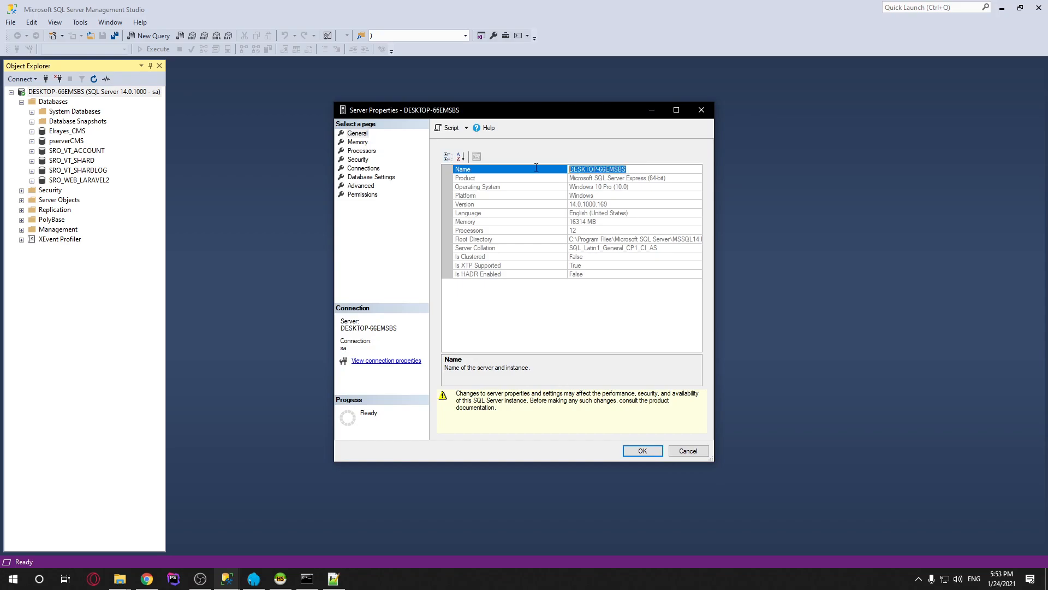
click(642, 451)
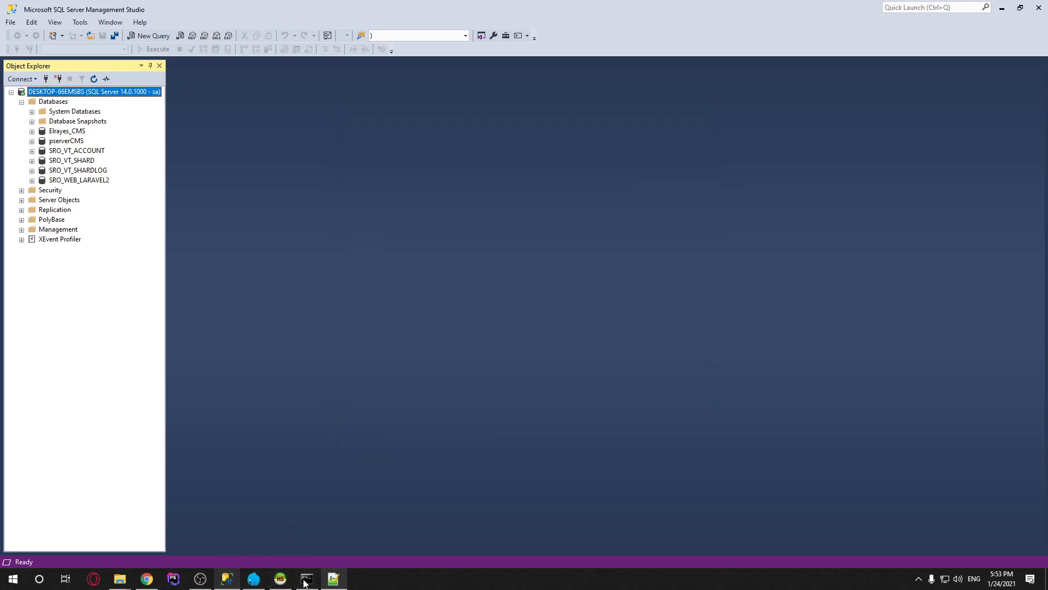
Paste DESKTOP-66EMSBS as DB_SQL_HOST in the .env and clear the YourPort placeholder on DB_SQL_PORT
click(227, 579)
text(DESKTOP-66EMSBS)
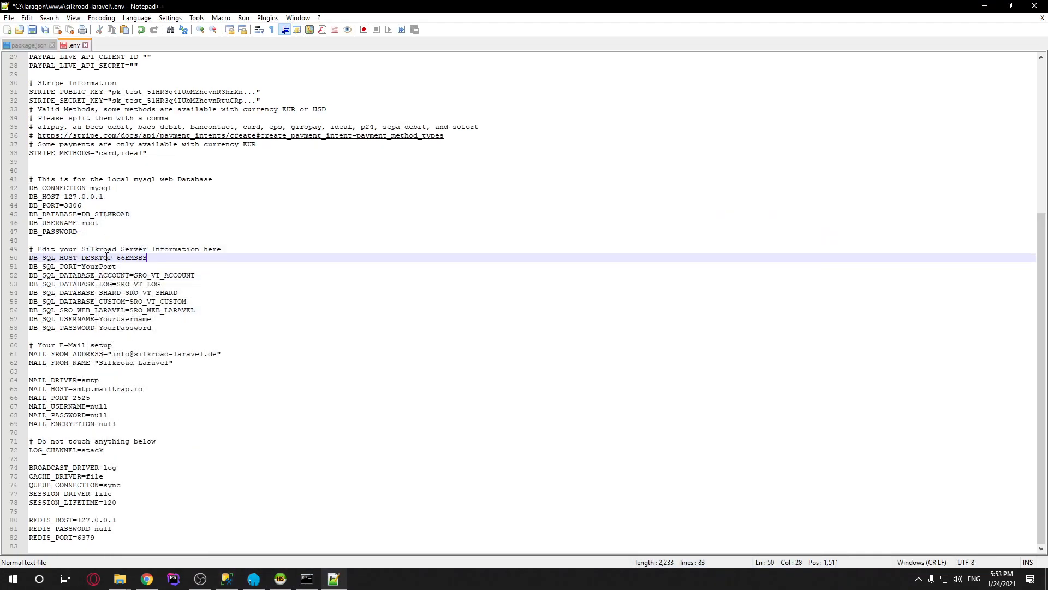
double_click(123, 267)
key(BackSpace)
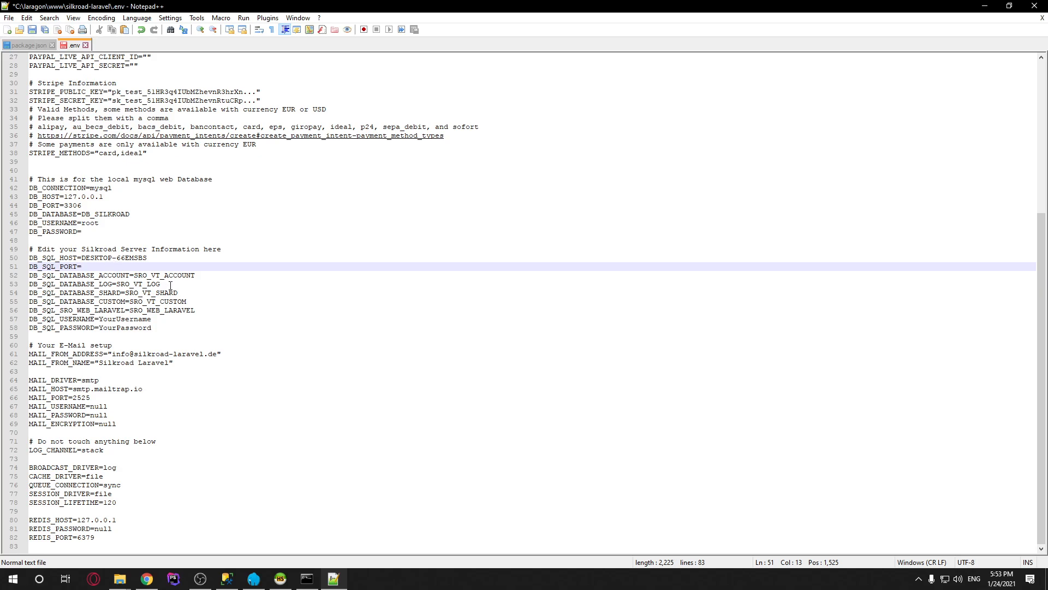
drag(148, 258, 82, 260)
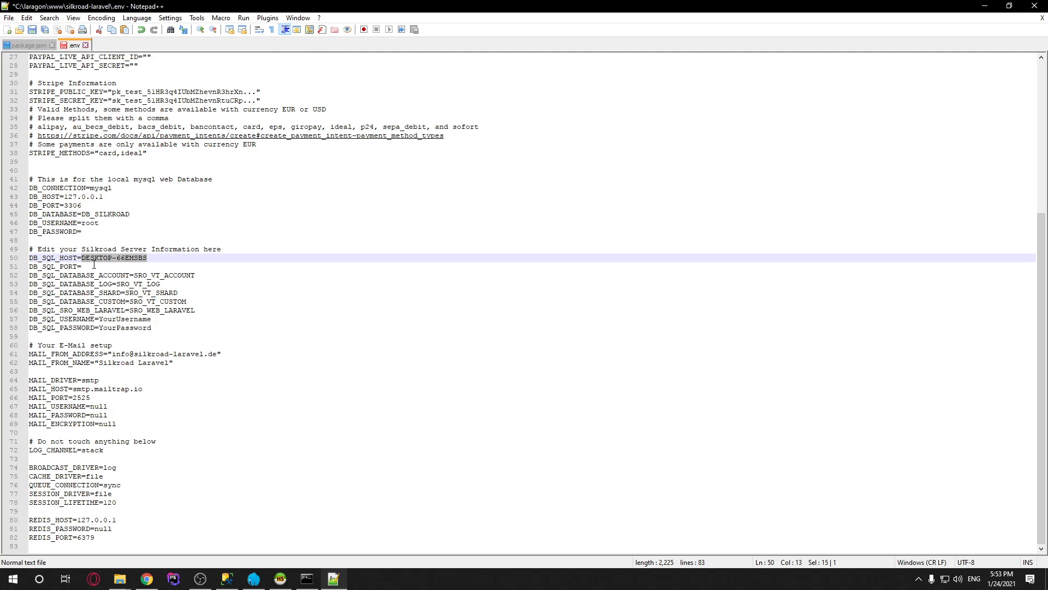
Review the database names SRO_VT_ACCOUNT, SRO_VT_LOG, SRO_VT_SHARD, SRO_VT_CUSTOM and SRO_WEB_LARAVEL
click(93, 266)
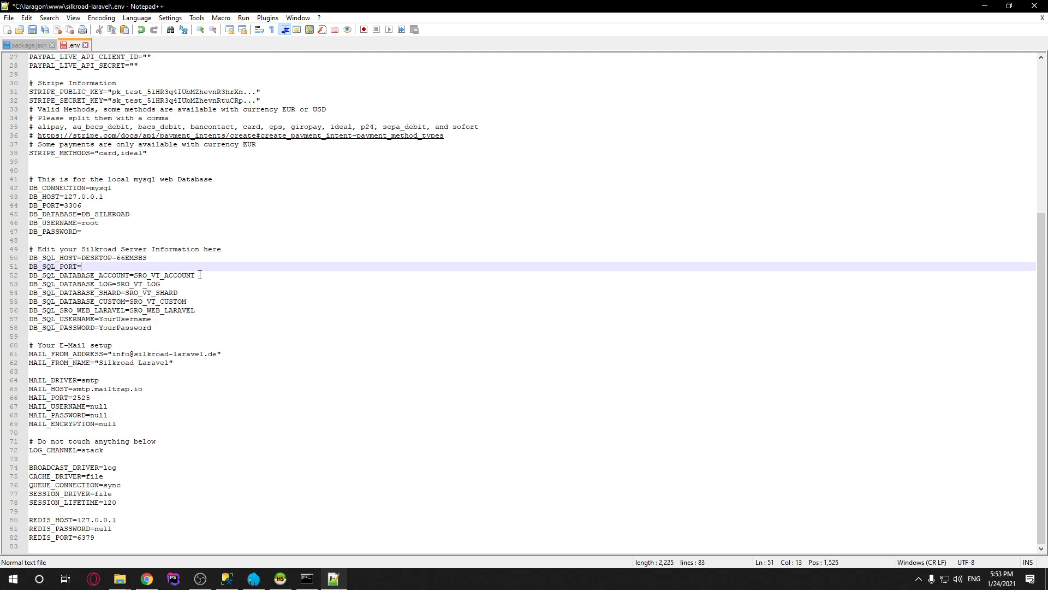
drag(198, 275, 173, 273)
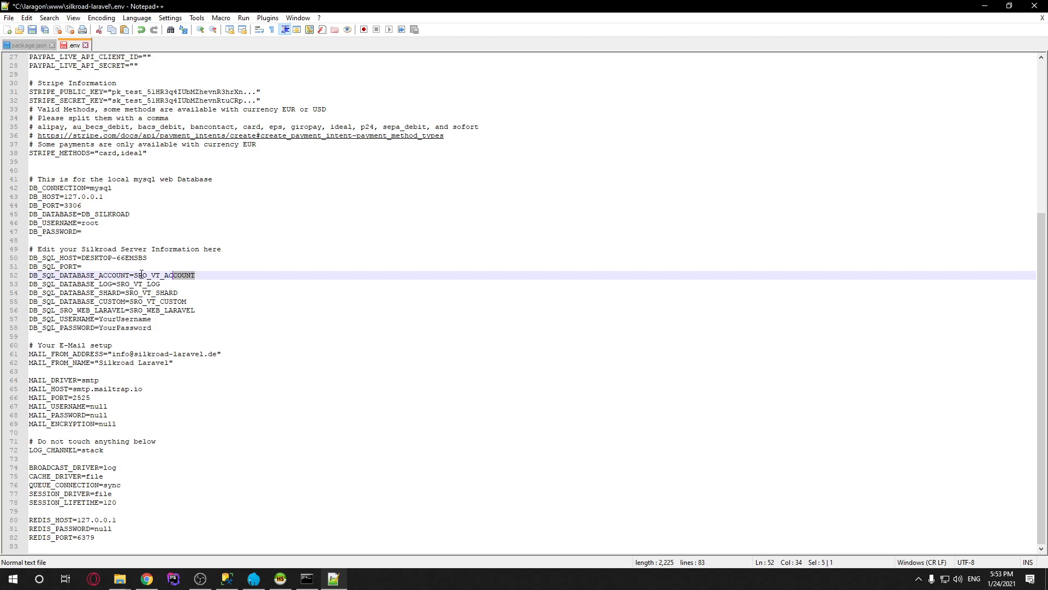
double_click(135, 274)
drag(116, 284, 165, 284)
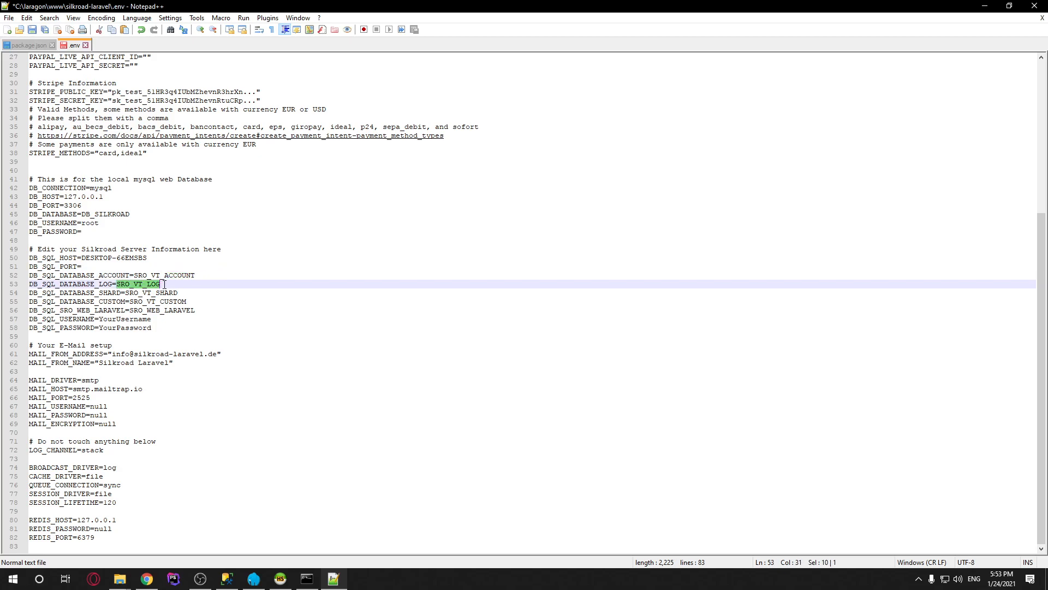
double_click(132, 293)
drag(200, 304, 144, 301)
click(210, 300)
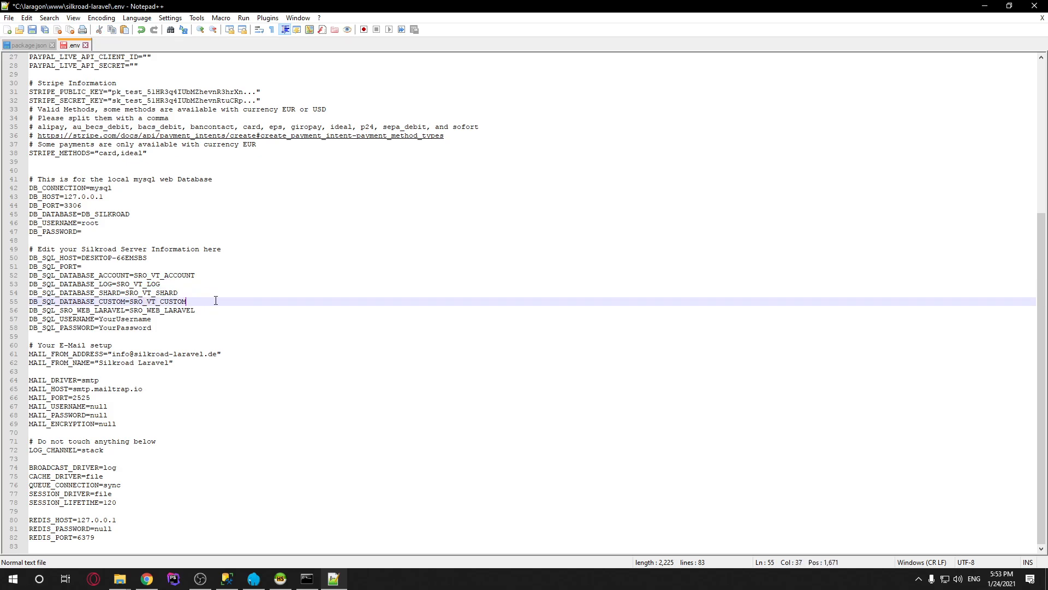
drag(216, 301, 32, 302)
drag(206, 309, 129, 310)
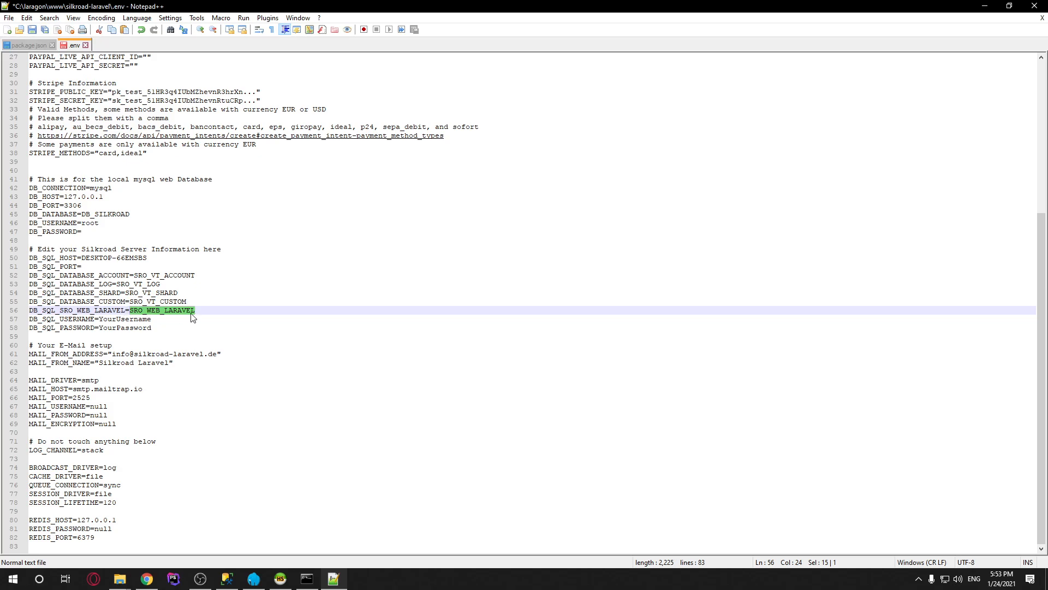
Set DB_SQL_USERNAME to sa and DB_SQL_PASSWORD to the SQL Server password, then save the .env
double_click(143, 319)
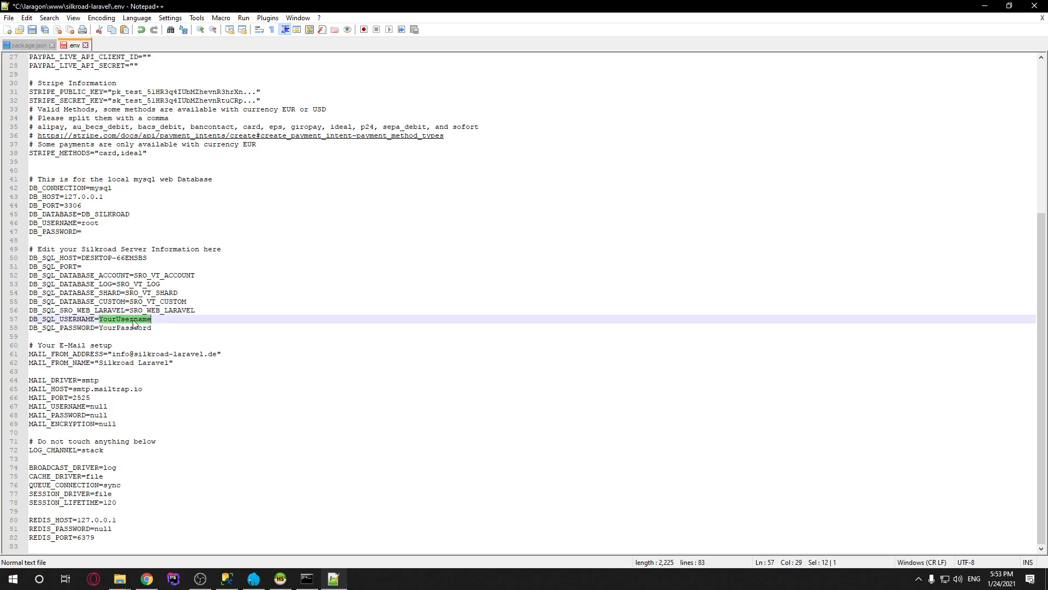
text(sa)
key(Escape)
click(391, 326)
key(ctrl+shift+Left)
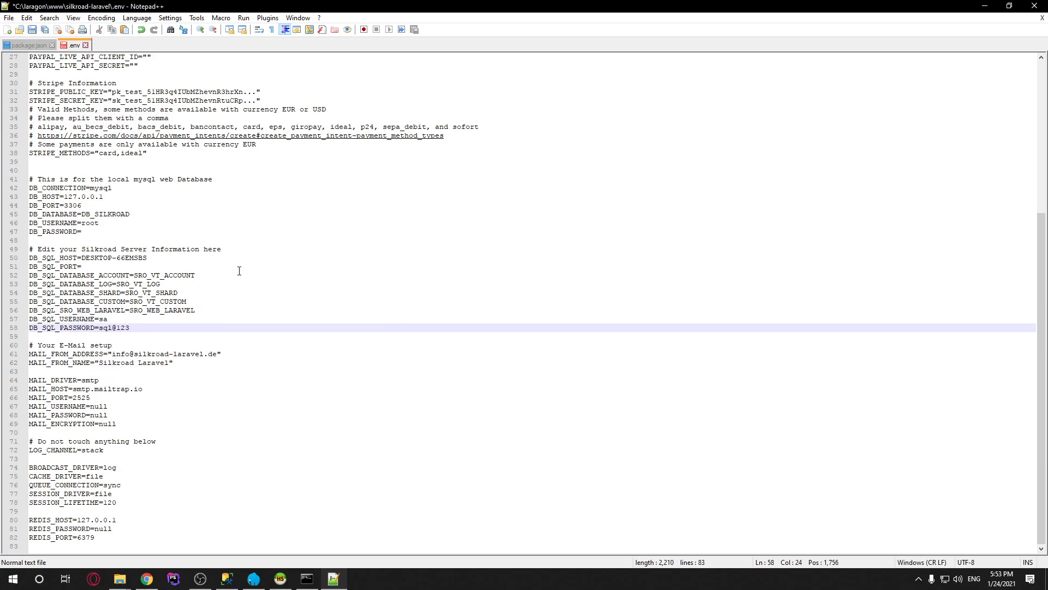
click(240, 268)
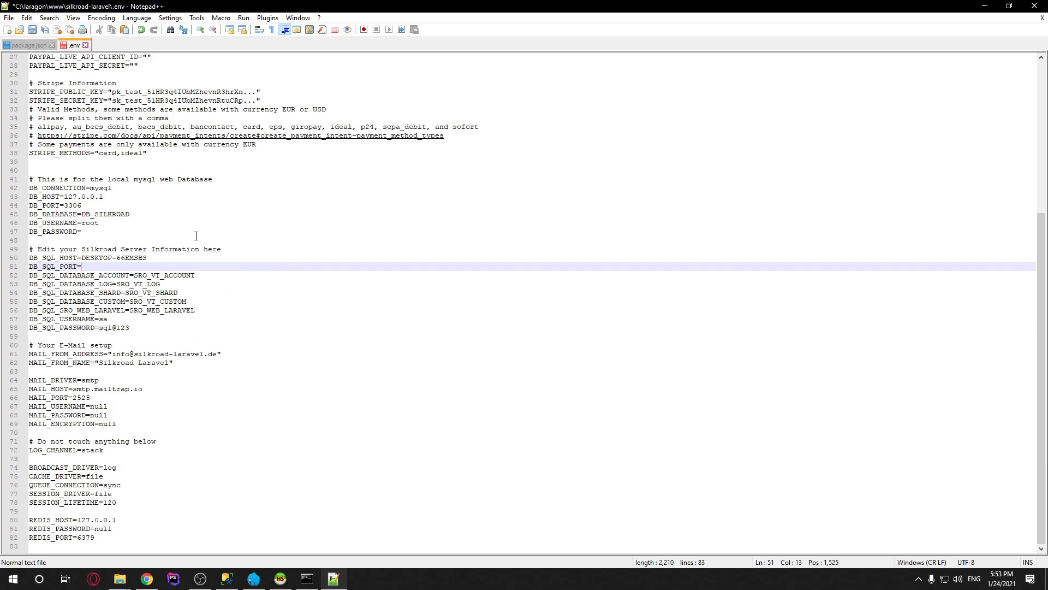
scroll(212, 236, up, 9)
click(277, 126)
key(ctrl+s)
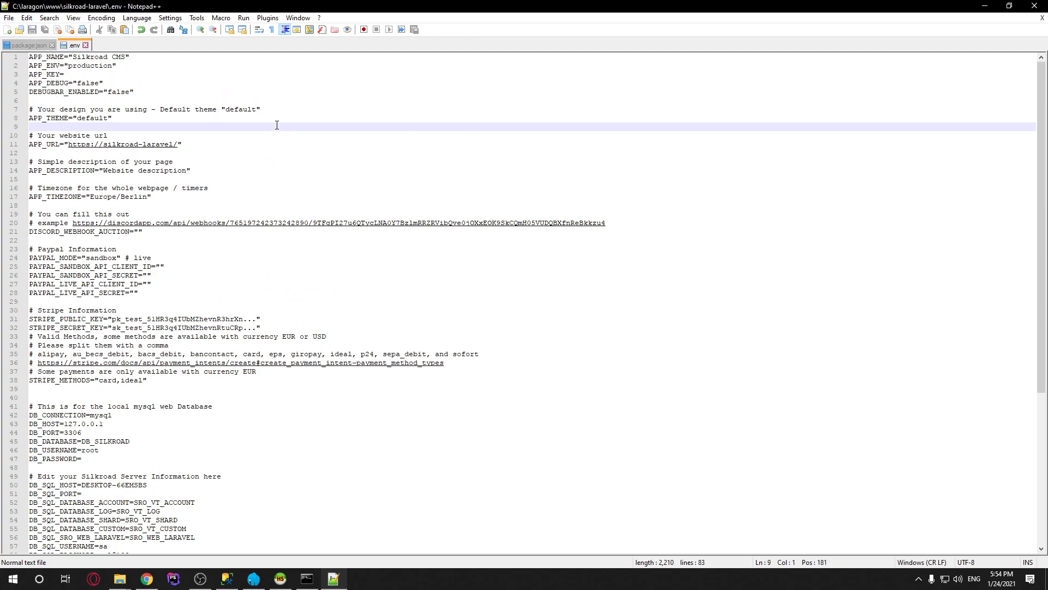
Run composer install in Laragon's Cmder terminal in the silkroad-laravel folder to install the 173 locked packages
click(119, 579)
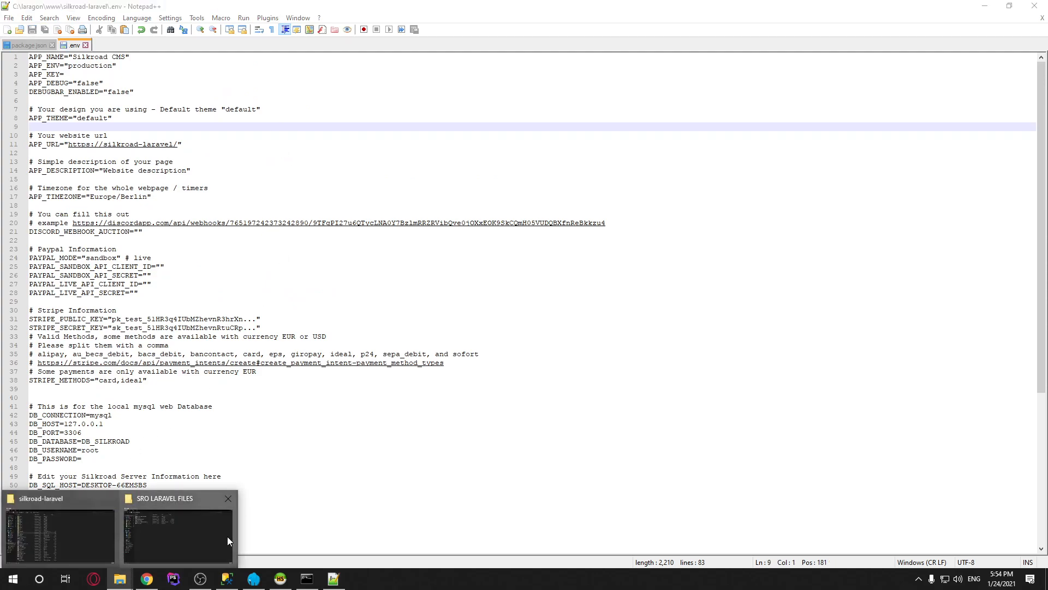
click(307, 578)
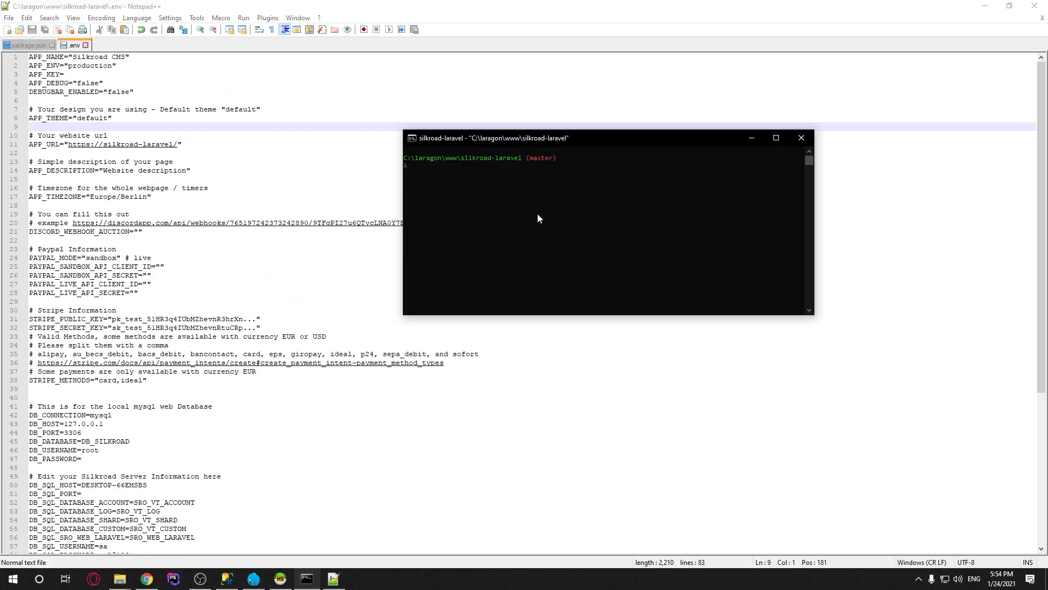
click(538, 208)
text(composer install)
key(Return)
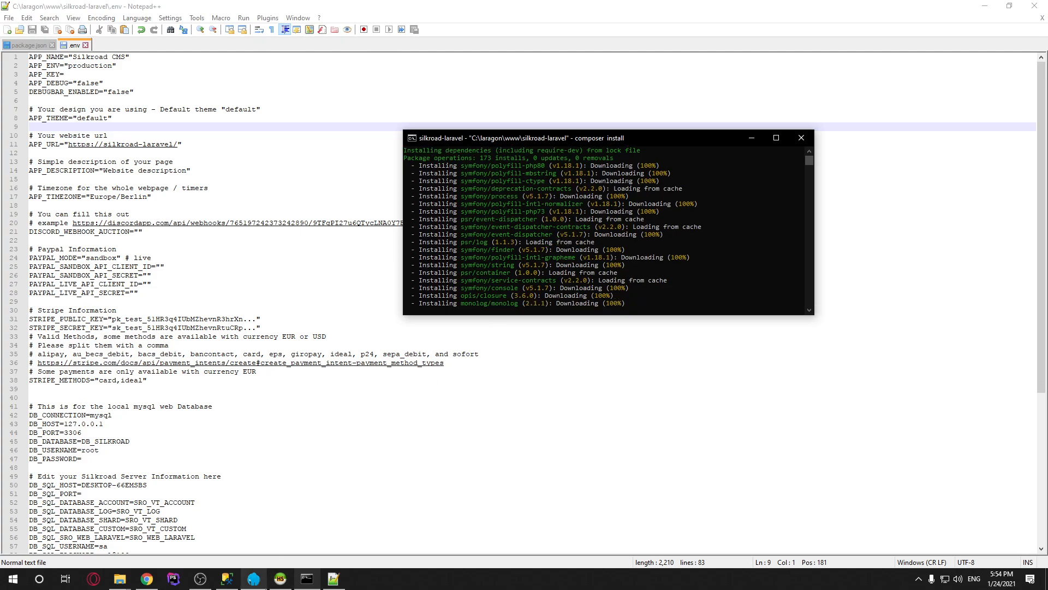
click(199, 580)
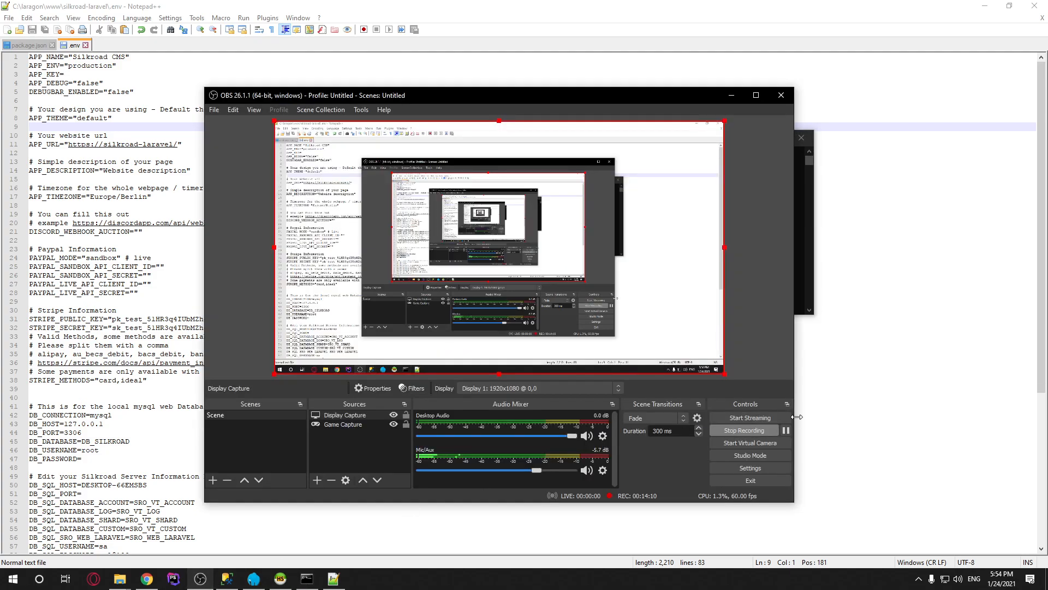
Run php artisan migrate in the terminal and confirm the production prompt with yes
click(817, 222)
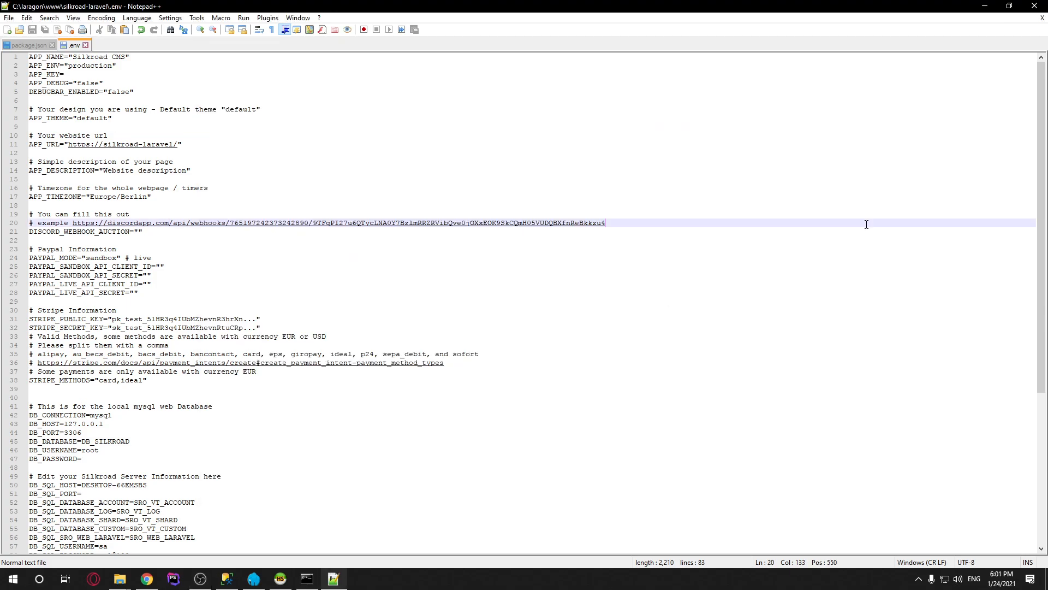
click(314, 581)
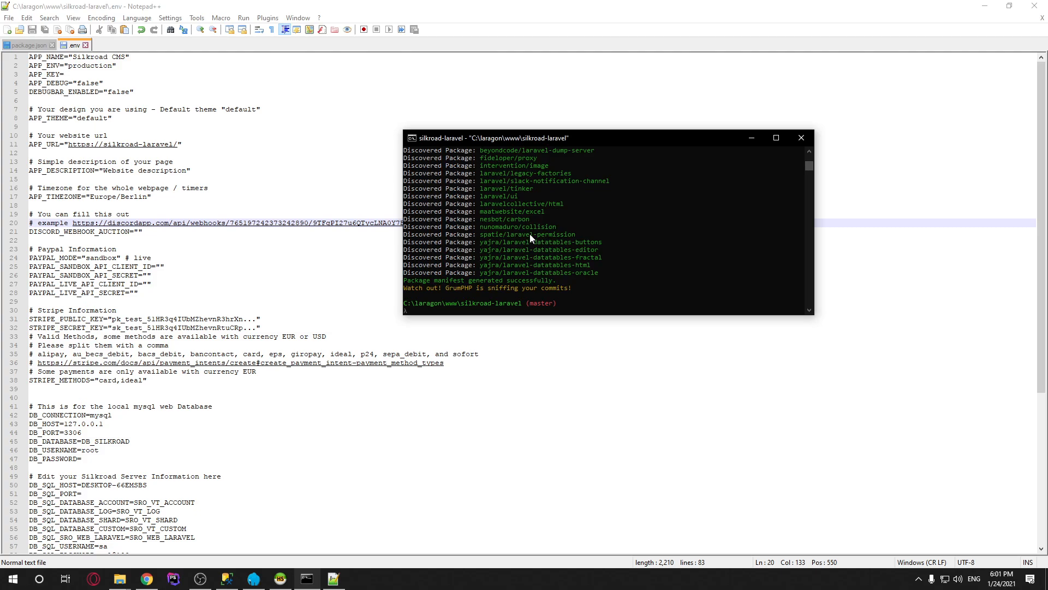
text(php artisan migrate)
key(Return)
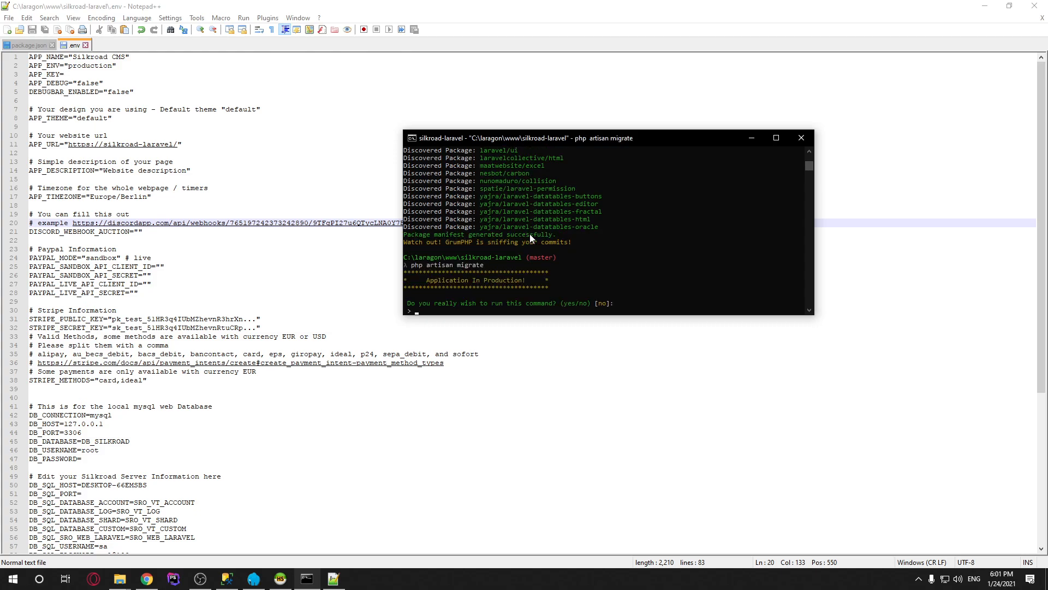
text(yes)
key(Return)
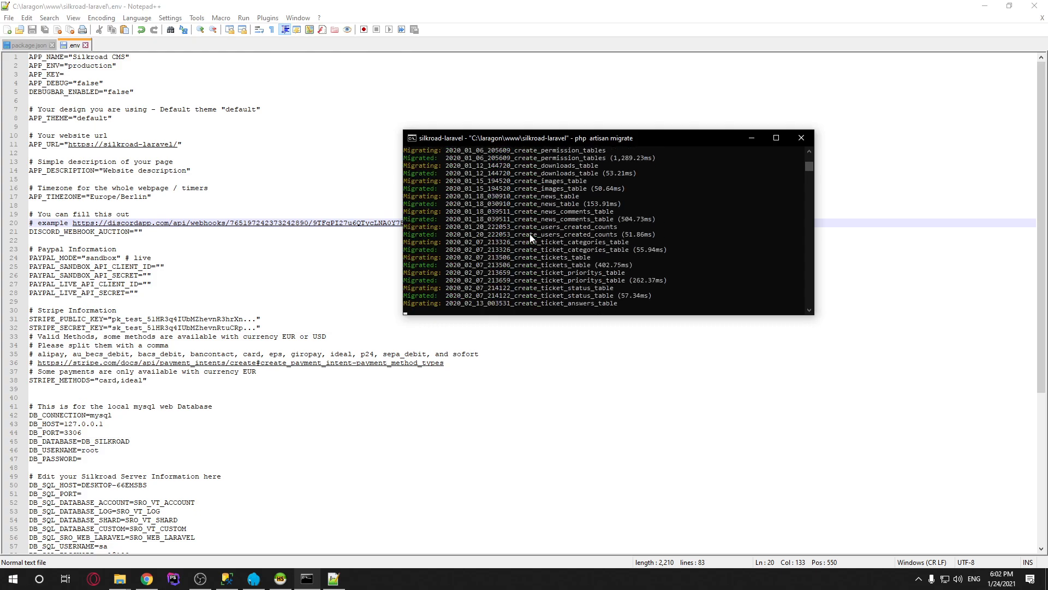
Inspect the SQL Server login-failed error, then bring up SQL Server Management Studio
scroll(579, 234, up, 3)
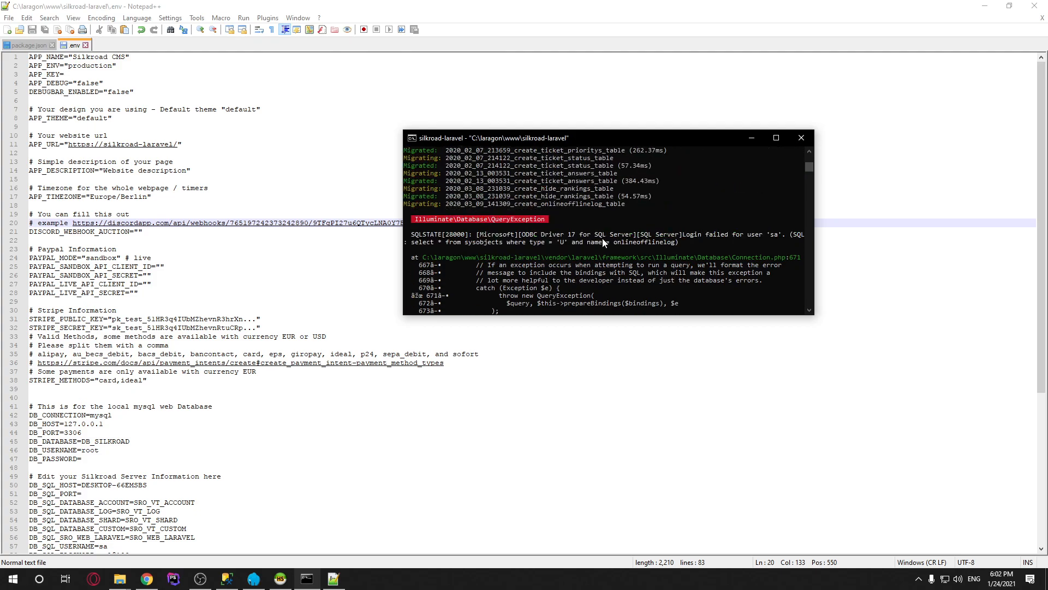
drag(768, 235, 780, 235)
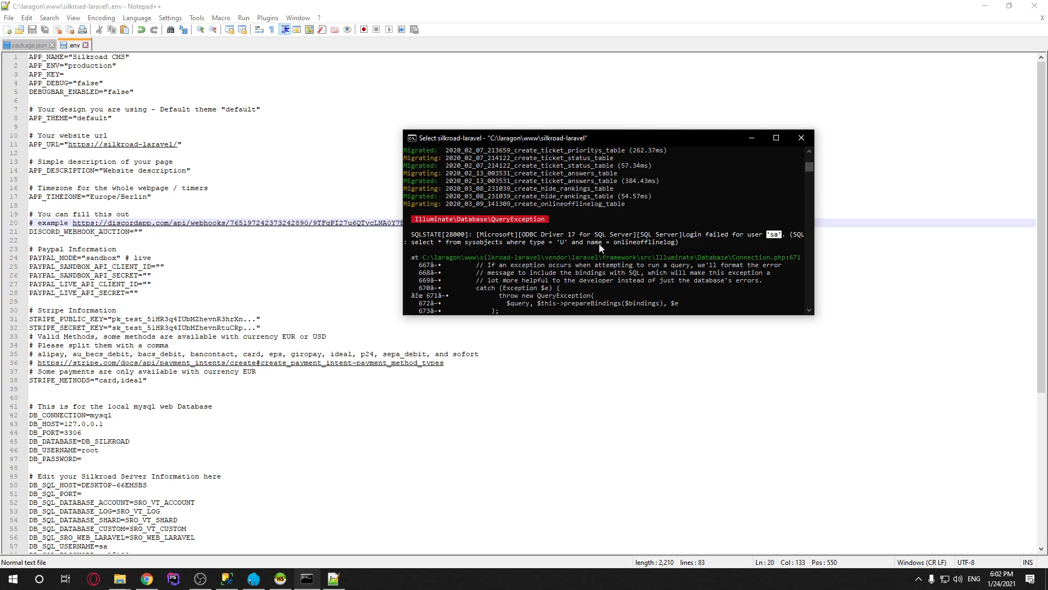
drag(687, 242, 414, 238)
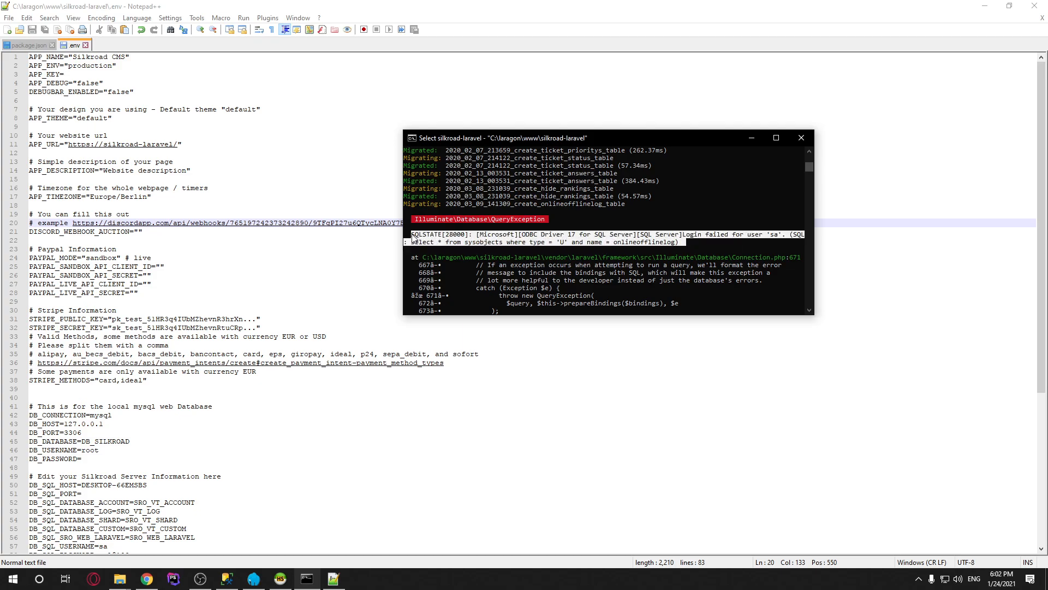
click(497, 235)
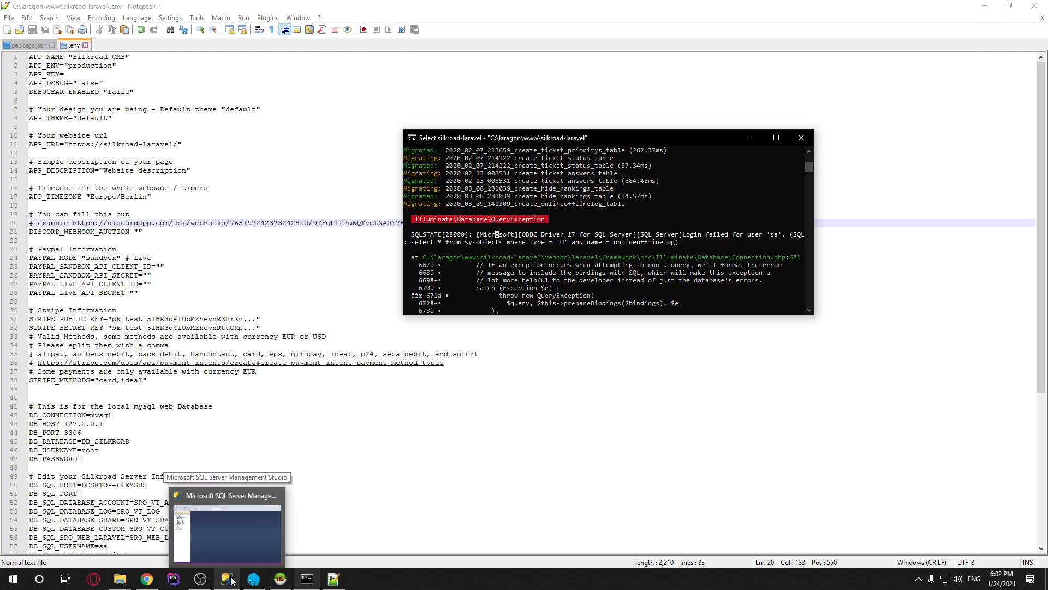
click(232, 580)
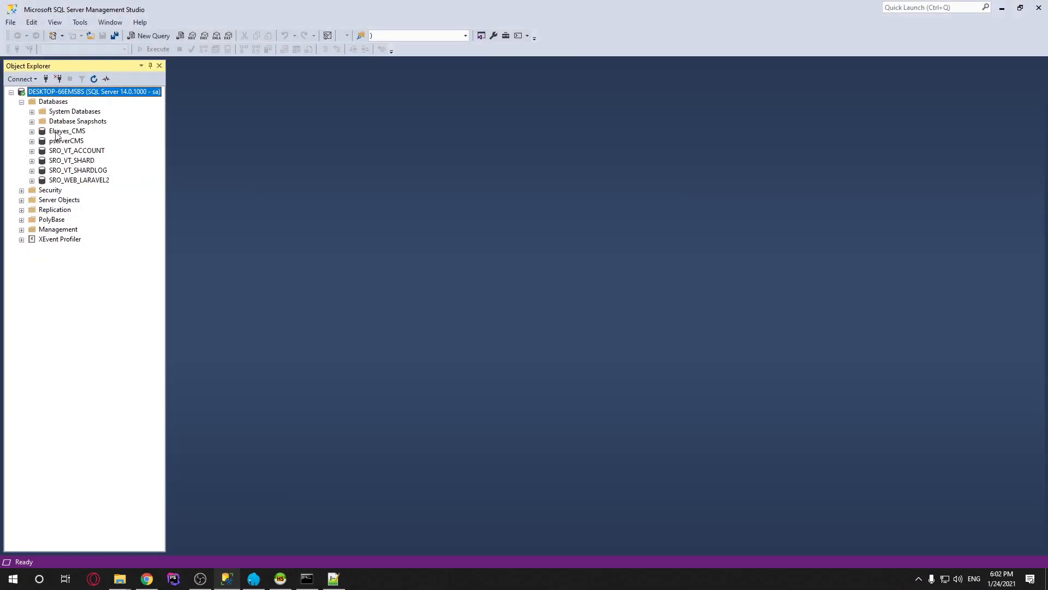
right_click(54, 92)
click(46, 101)
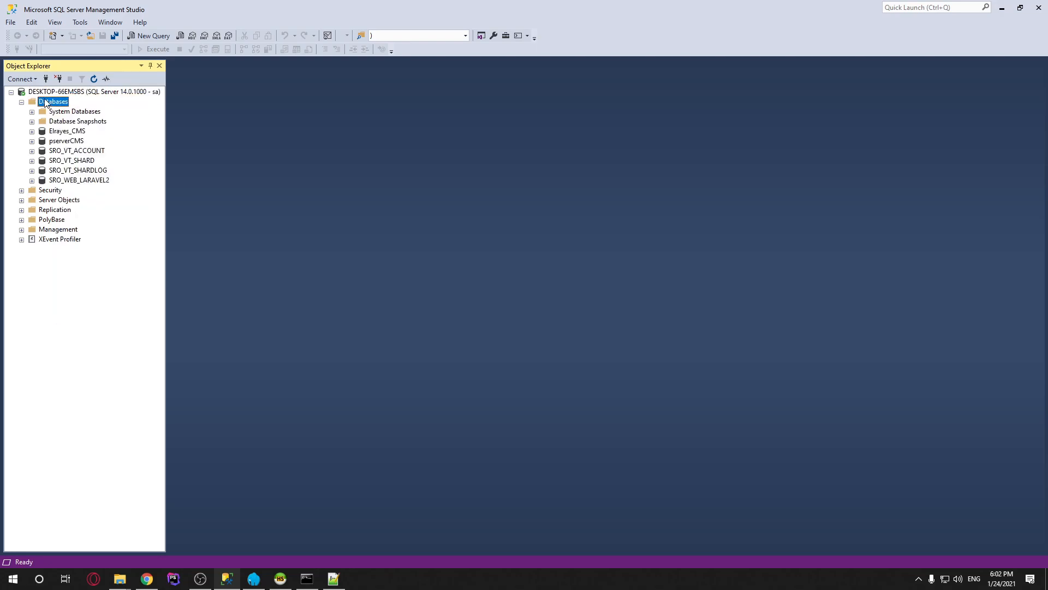
right_click(46, 100)
click(62, 106)
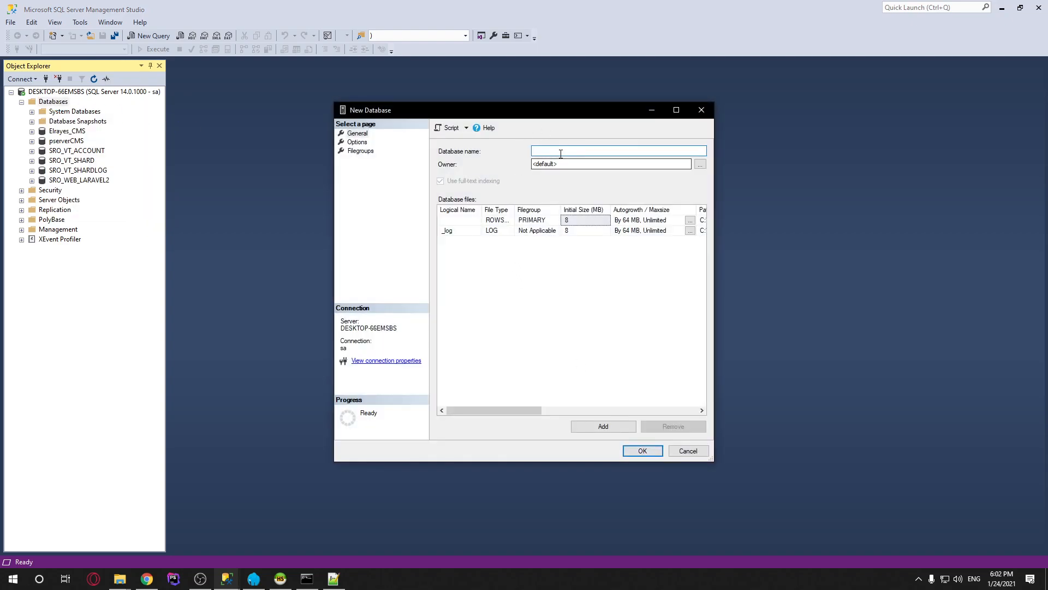
text(SRO_WEB_LARAVEL)
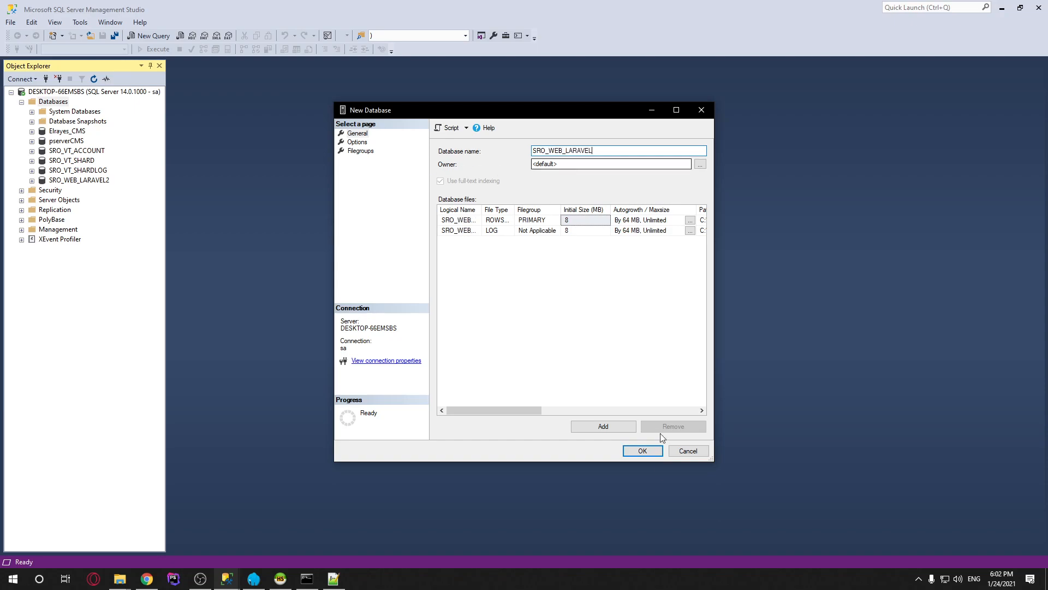
click(643, 451)
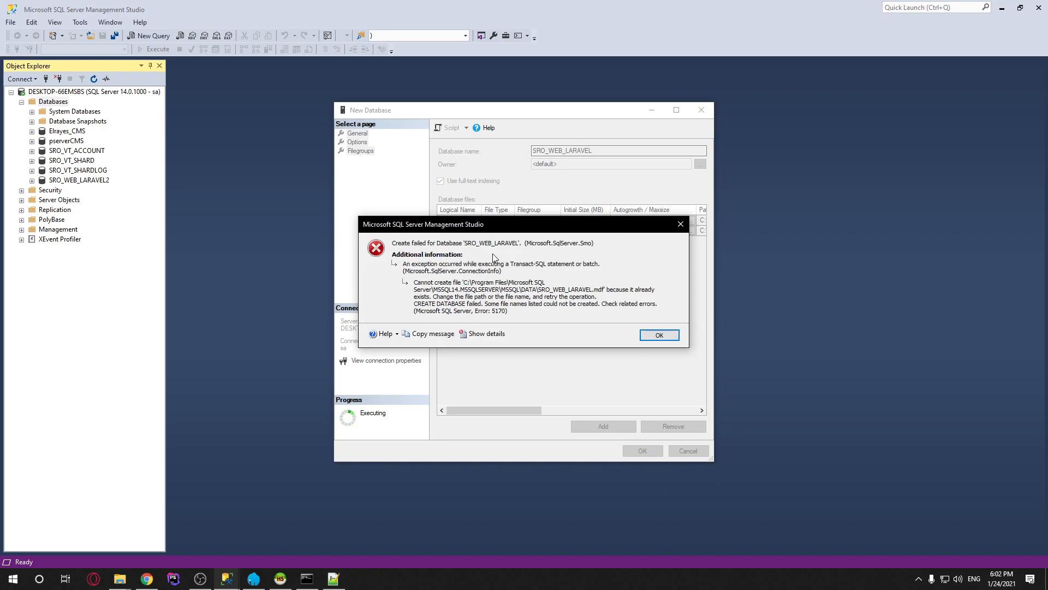
click(657, 336)
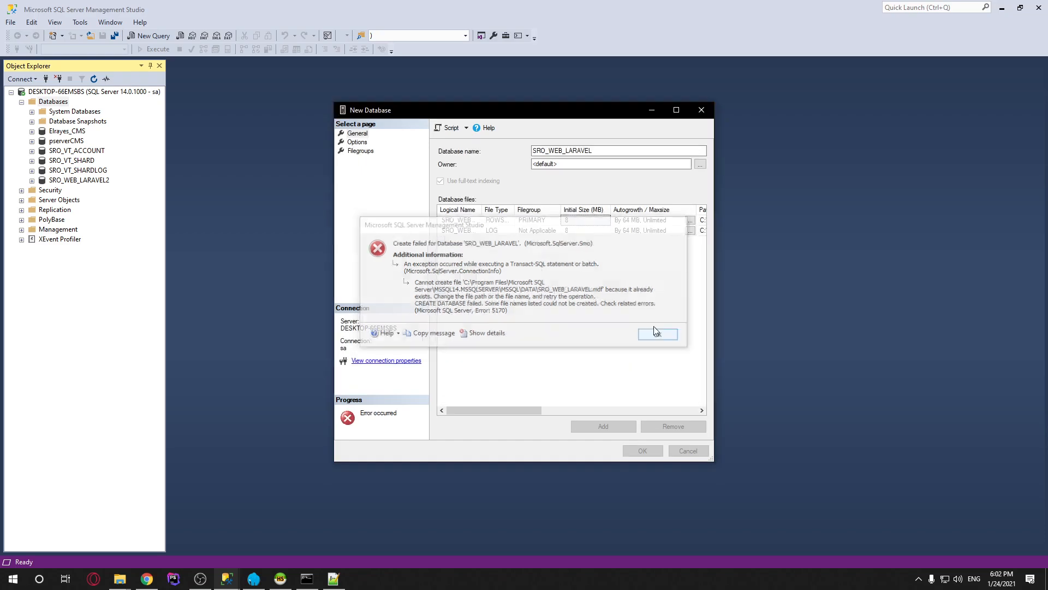
click(702, 110)
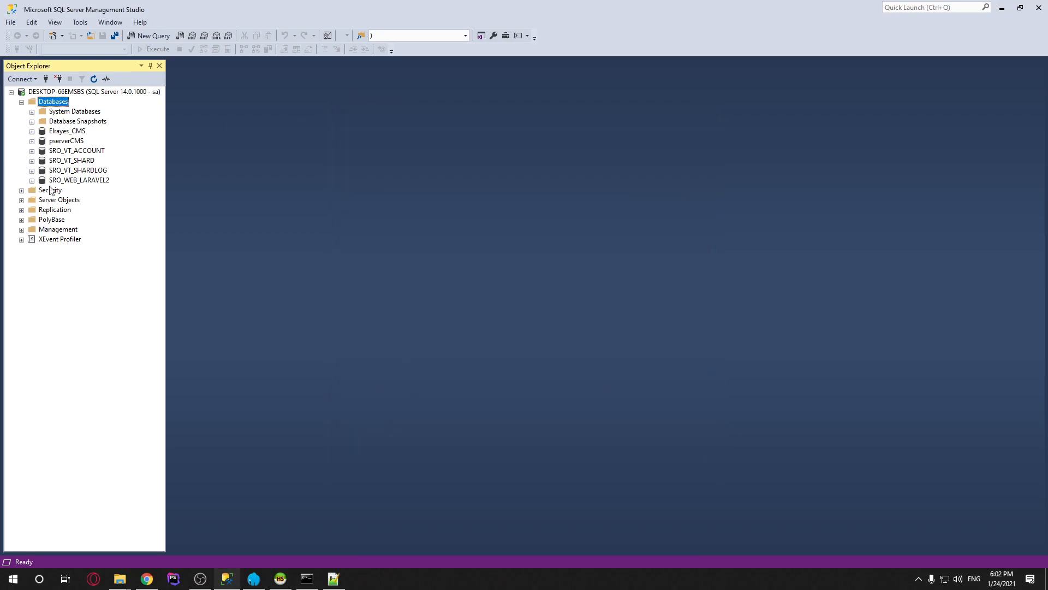
right_click(99, 181)
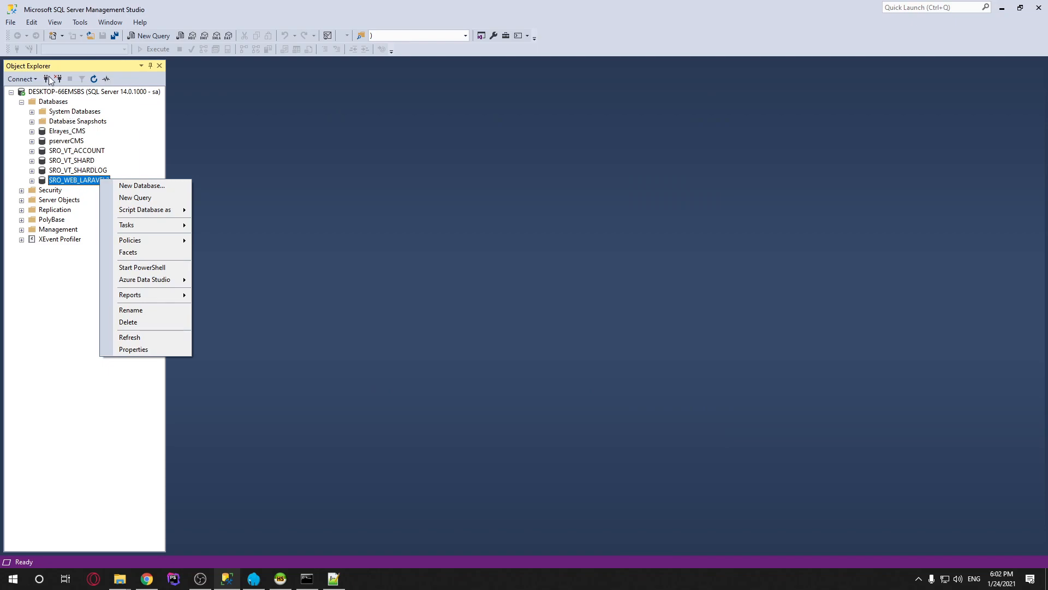
click(95, 80)
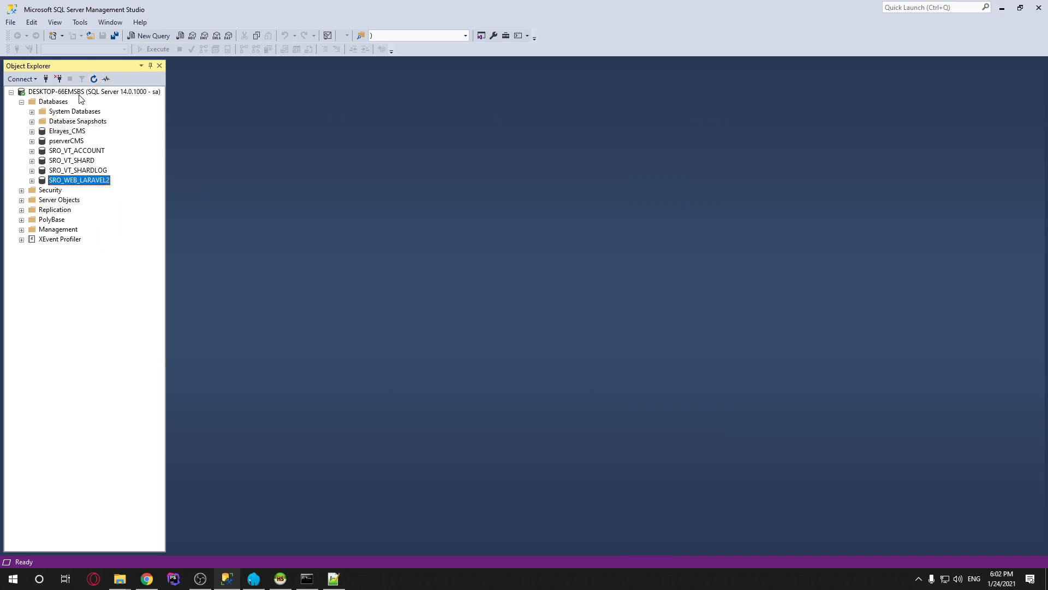
right_click(80, 94)
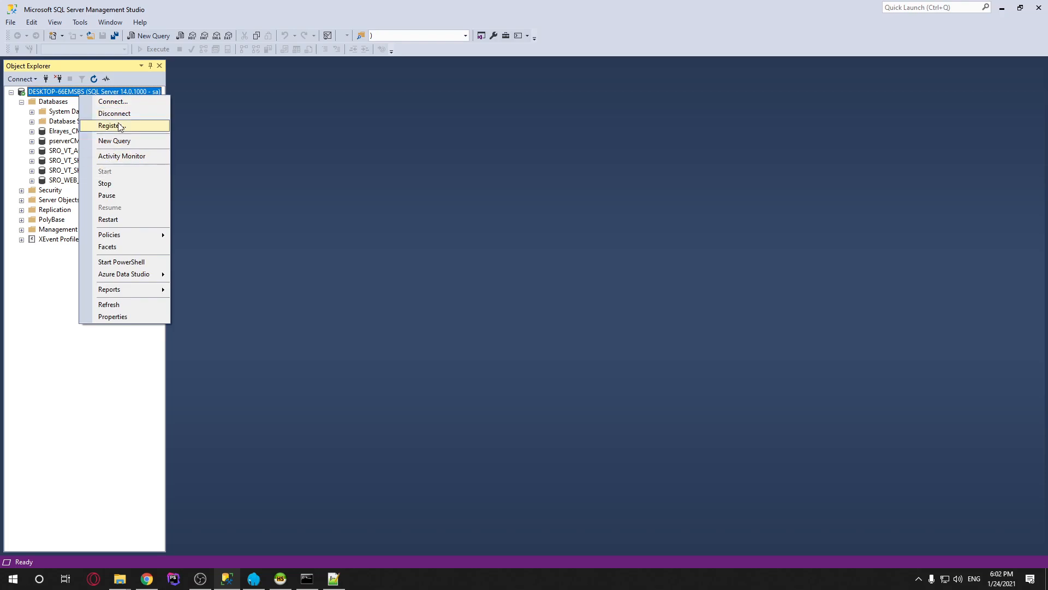
click(46, 311)
right_click(48, 103)
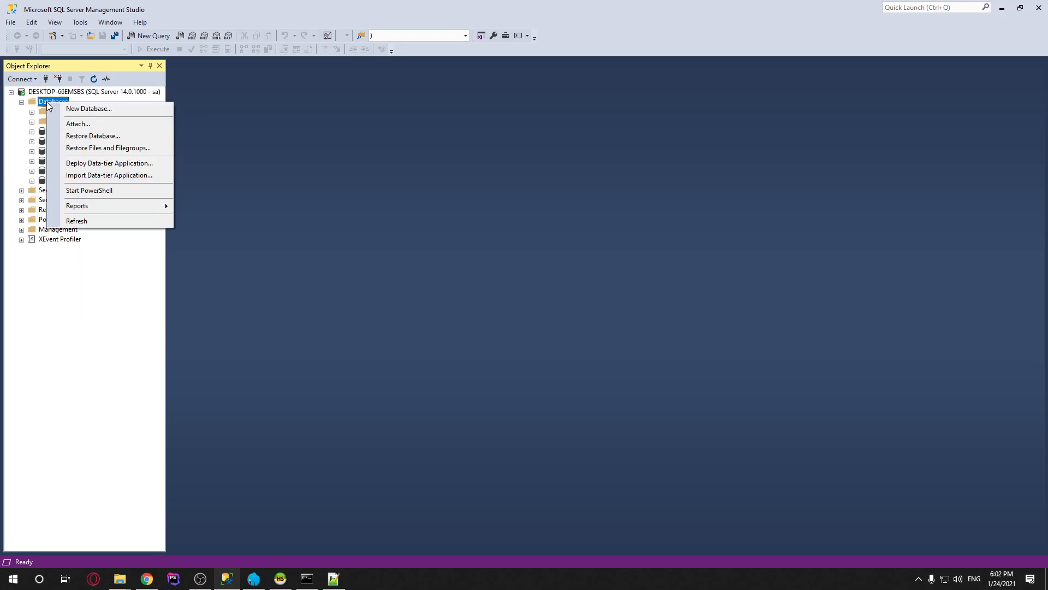
click(115, 107)
text(SRO_WEB_LARAVEL)
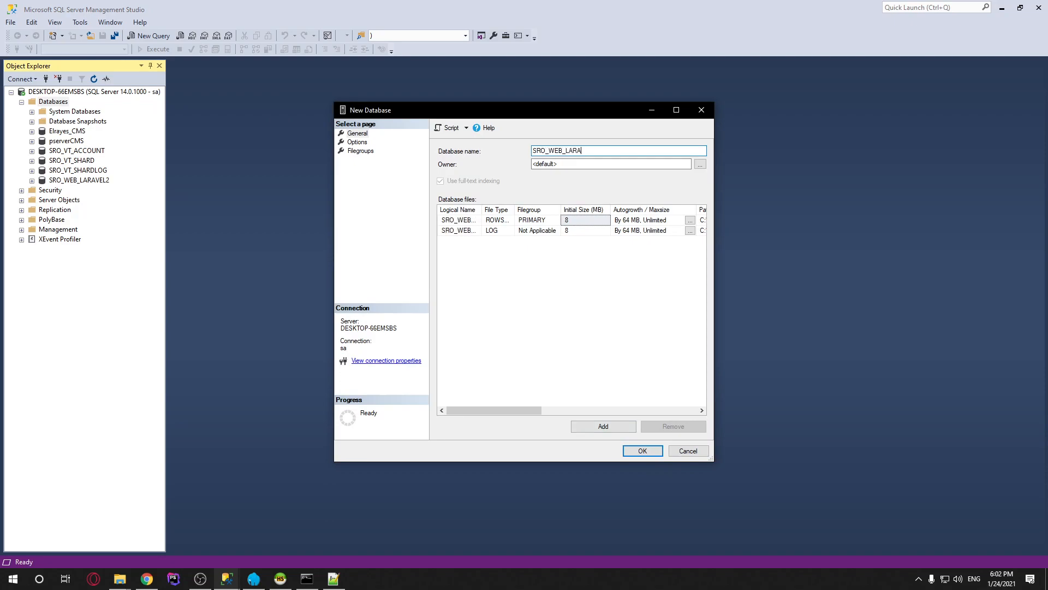
click(642, 451)
click(588, 258)
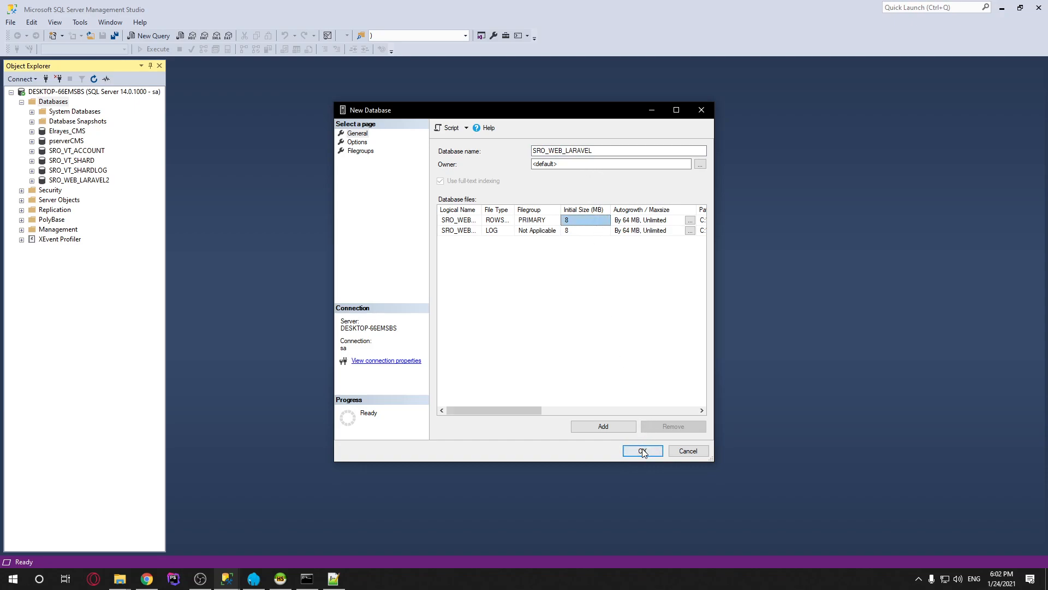
click(642, 451)
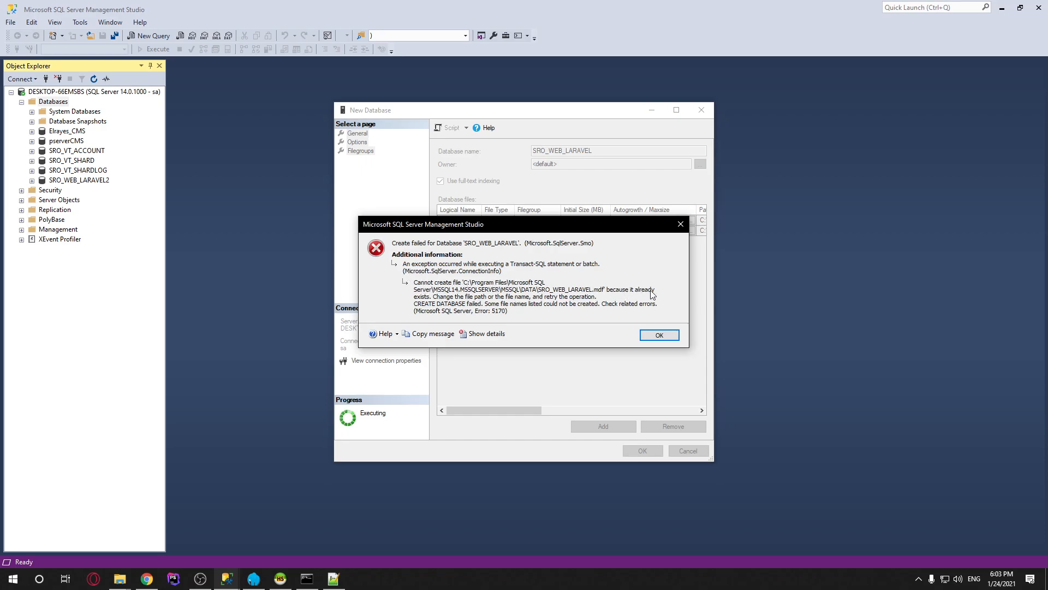
click(659, 334)
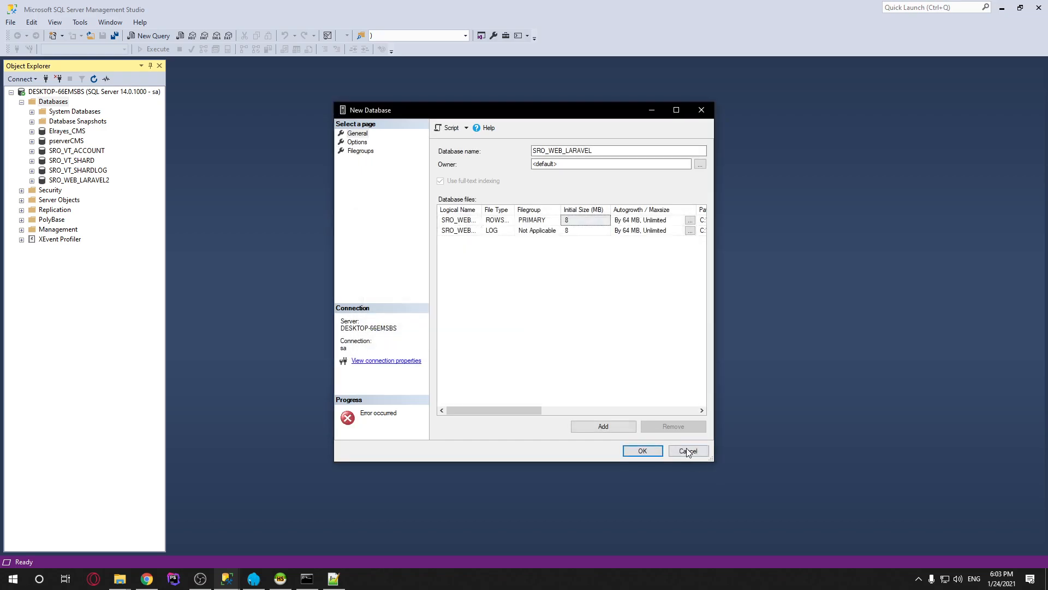
click(687, 451)
click(77, 180)
Delete the SRO_WEB_LARAVEL2 database
right_click(90, 181)
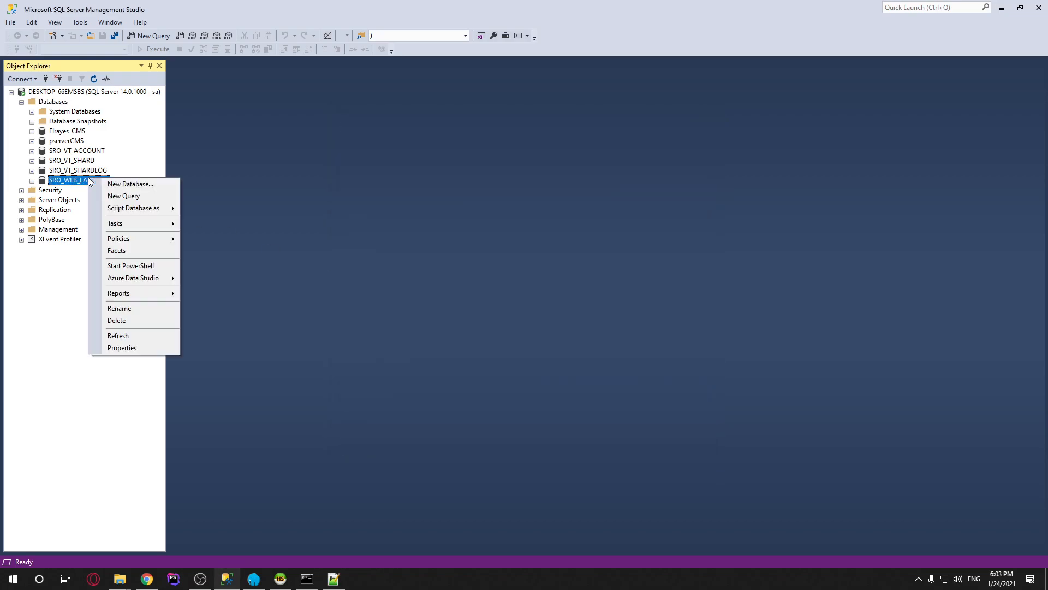
click(145, 321)
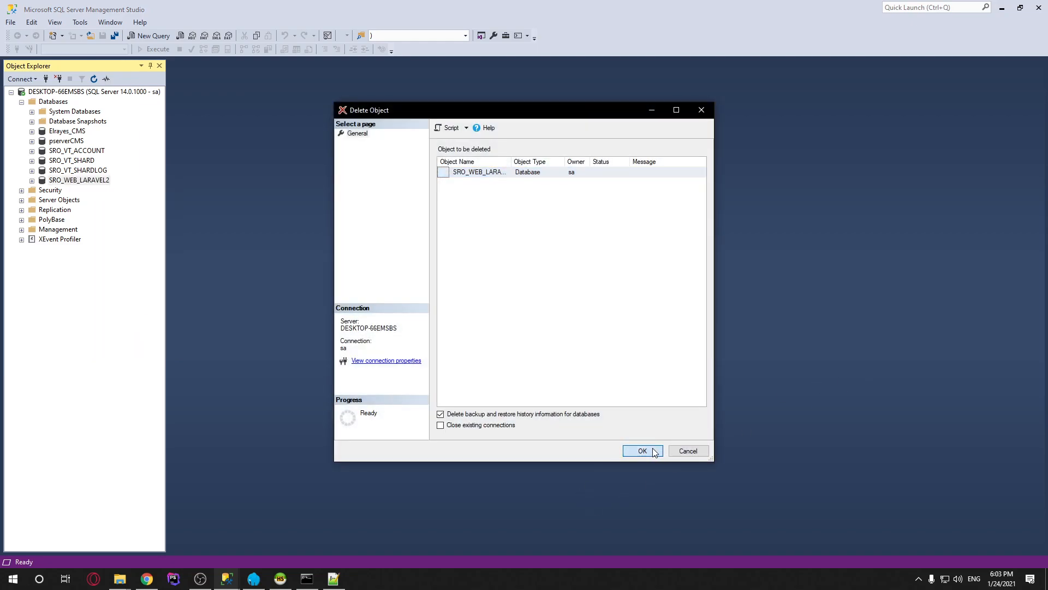
click(643, 451)
Create a new database named SRO_WEB_LARAVEL under Databases
right_click(53, 102)
click(656, 455)
text(SRO)
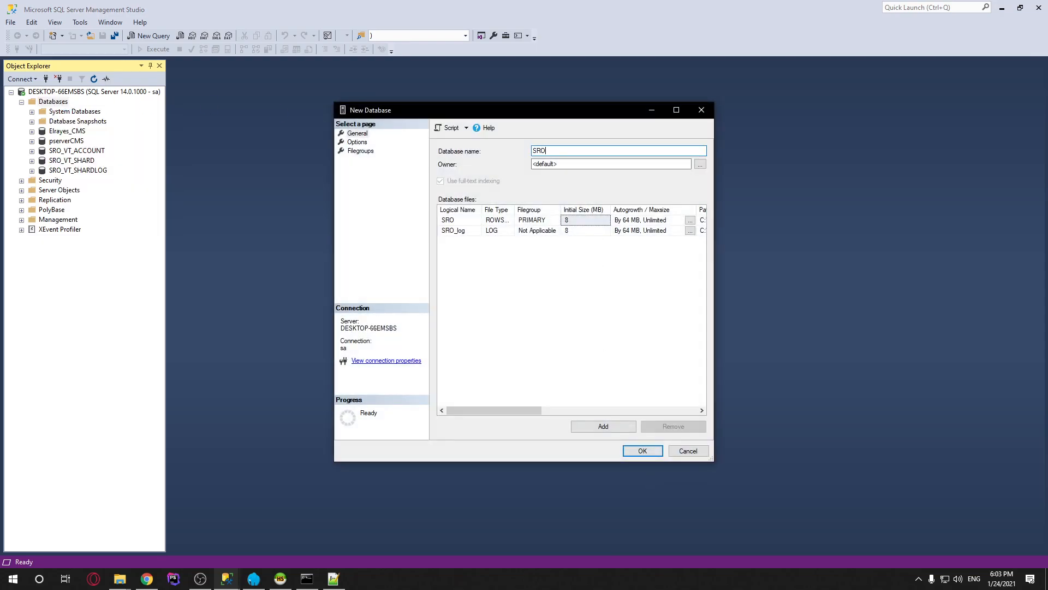
text(_WEB_LARAVEL)
click(642, 451)
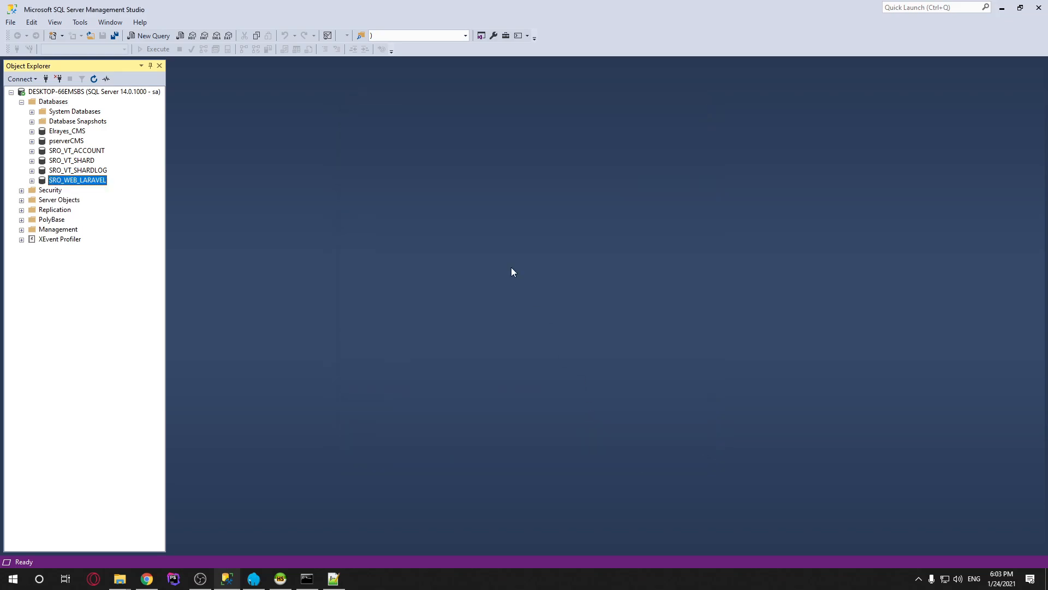
Rerun the migrations as php artisan migrate --seed and confirm with yes
click(307, 578)
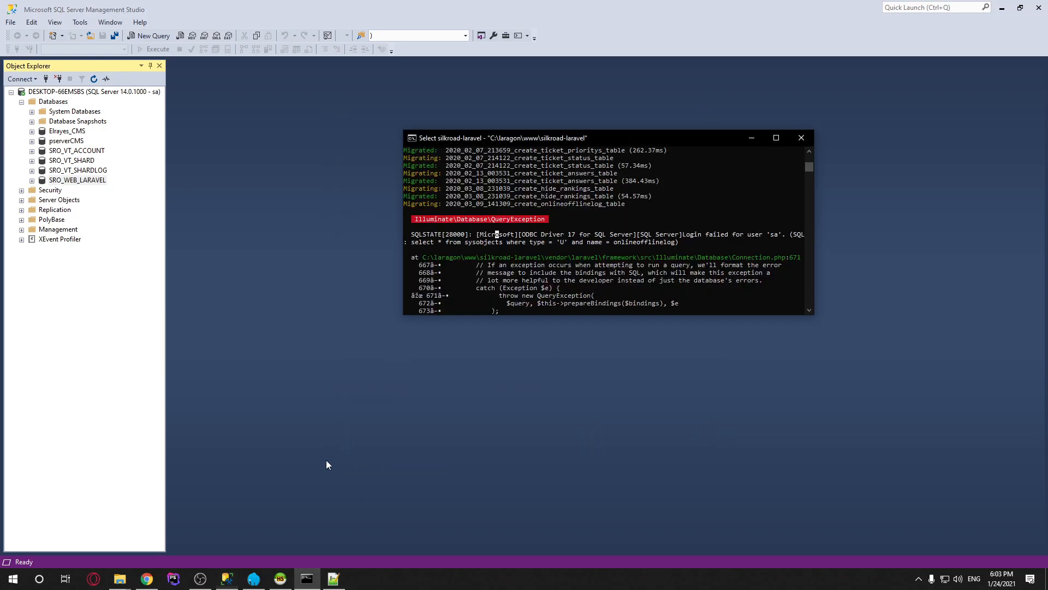
key(Up)
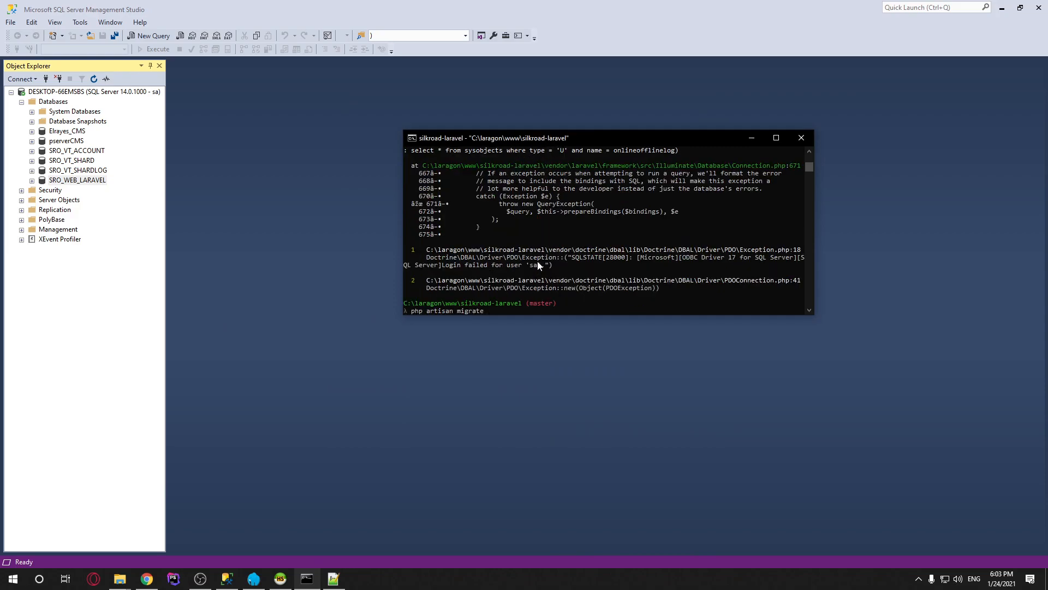
text(--seed)
key(Return)
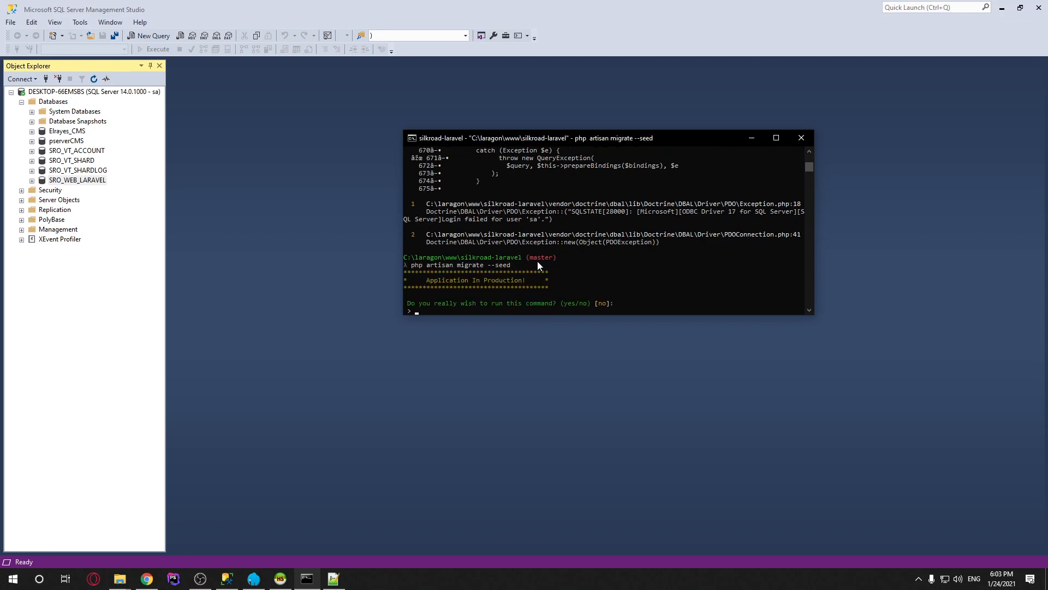
text(yes)
key(Return)
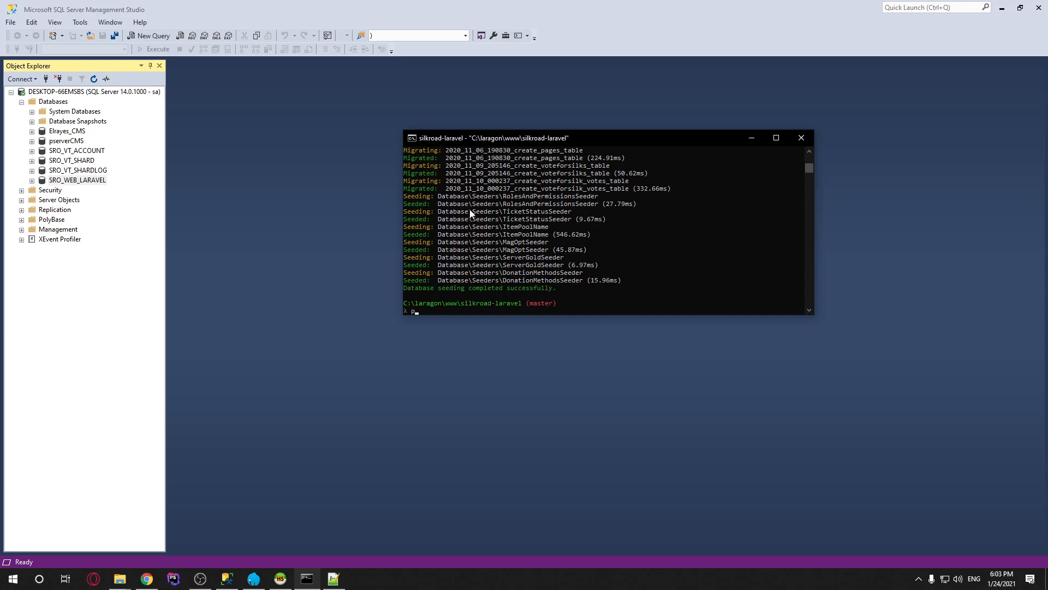
Run php artisan storage:link and php artisan key:generate
text(storage:link)
key(Return)
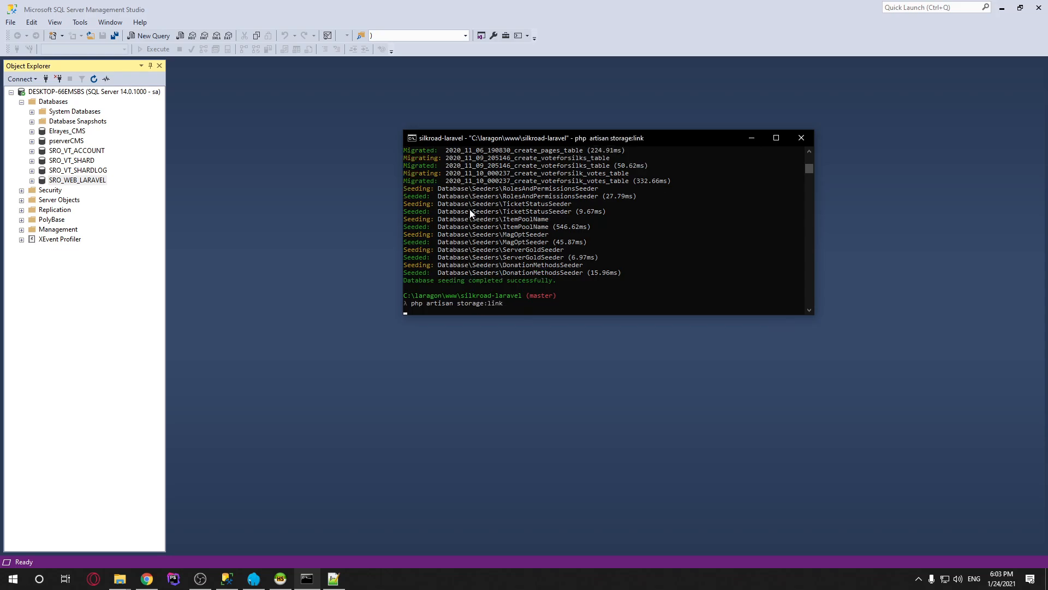
text(php artisan)
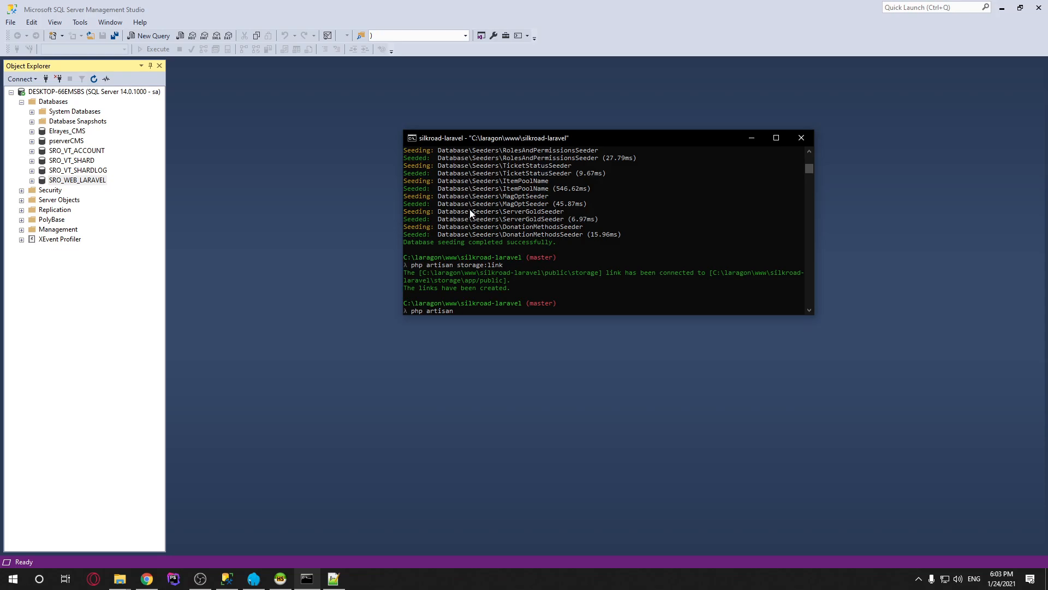
text( key:generate)
key(Return)
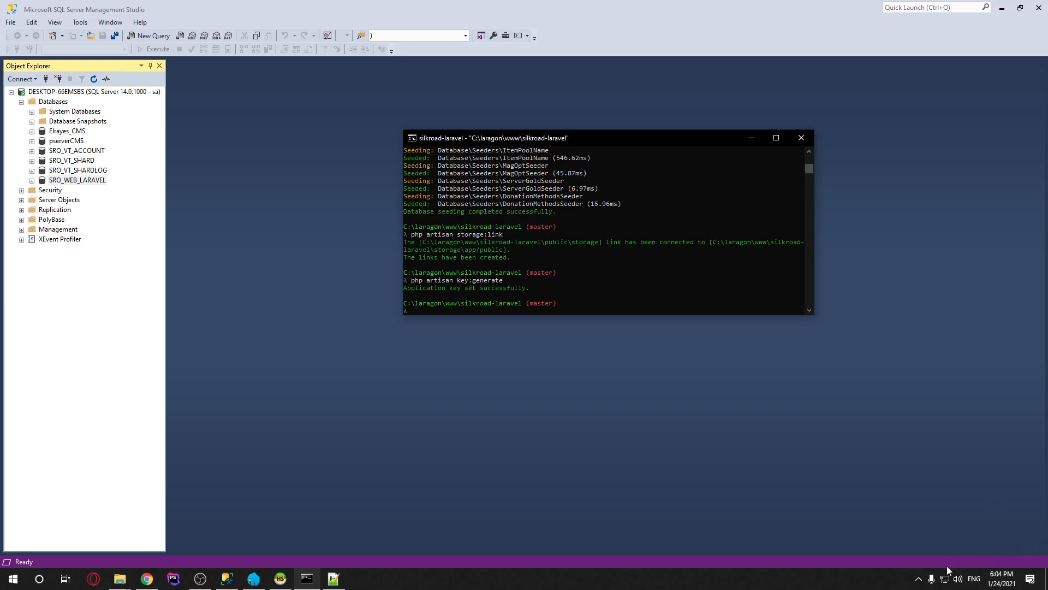
Switch Laragon's document root to C:\laragon\www\silkroad-laravel\public from the tray menu
click(919, 580)
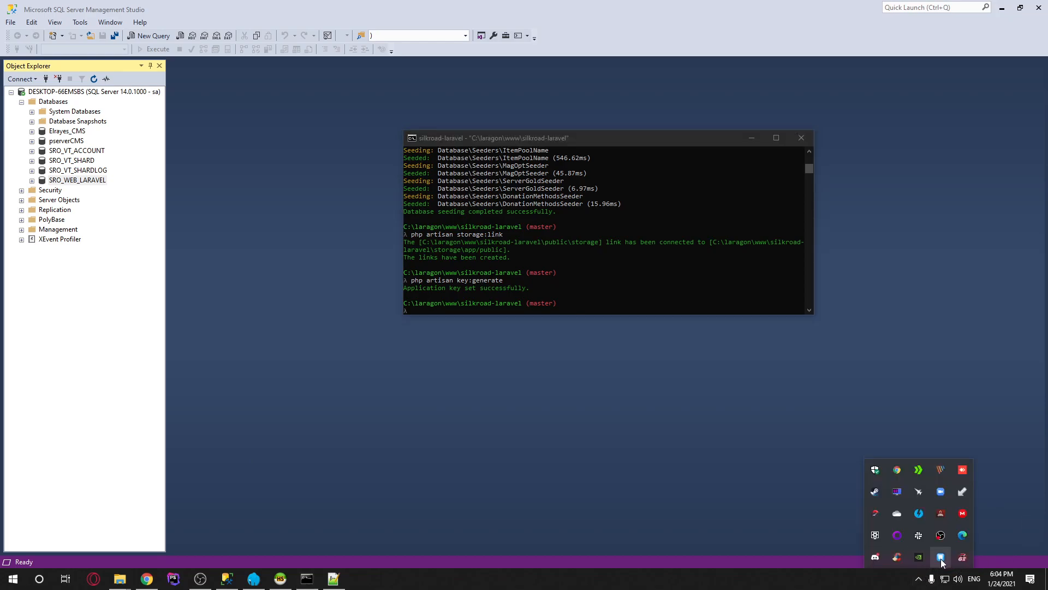
right_click(942, 558)
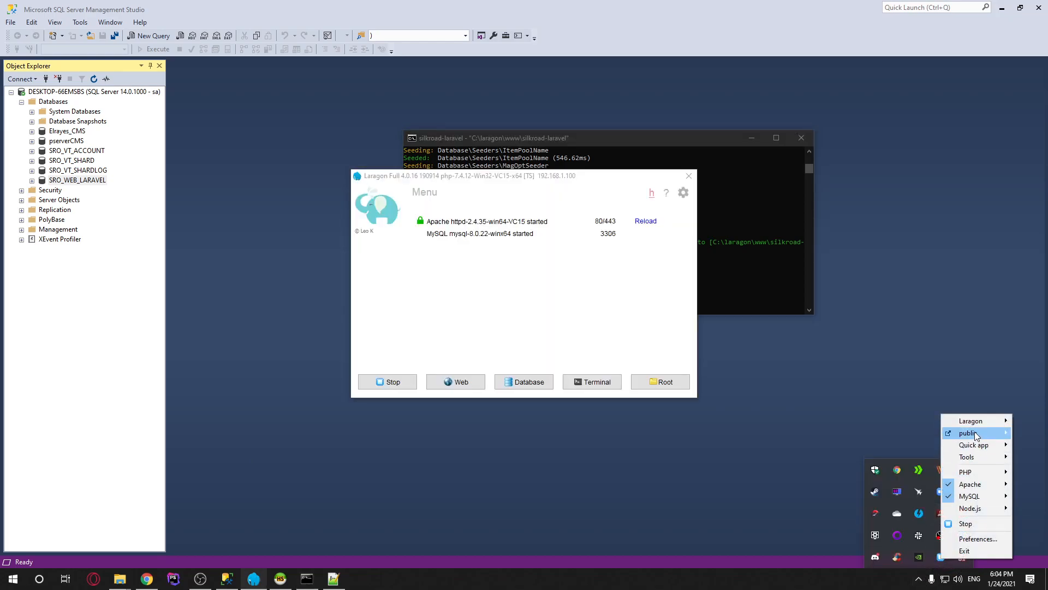
mouse_move(969, 434)
mouse_move(921, 437)
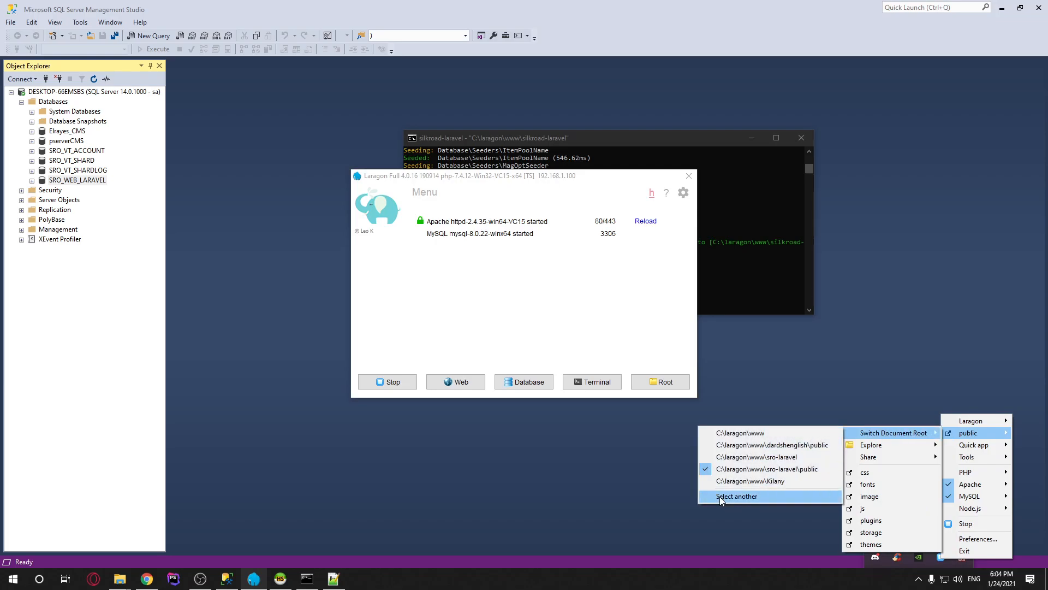
click(737, 496)
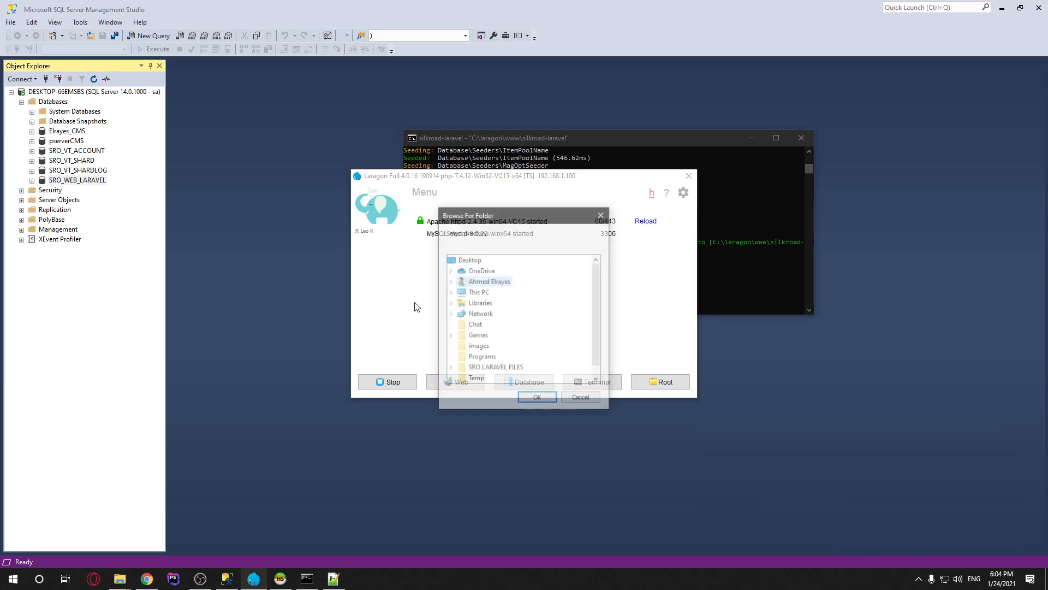
click(483, 293)
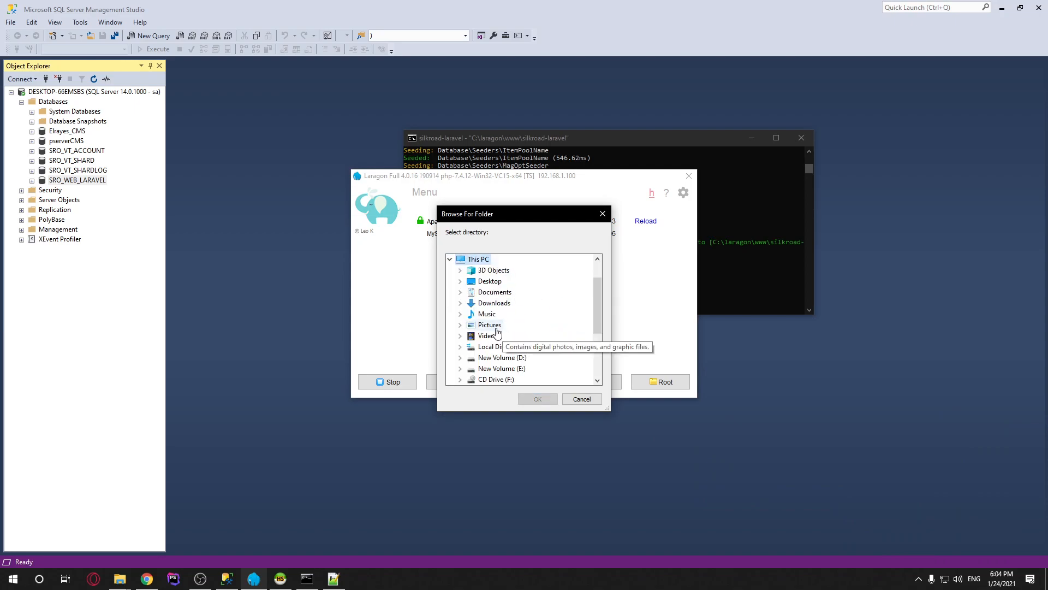
click(497, 345)
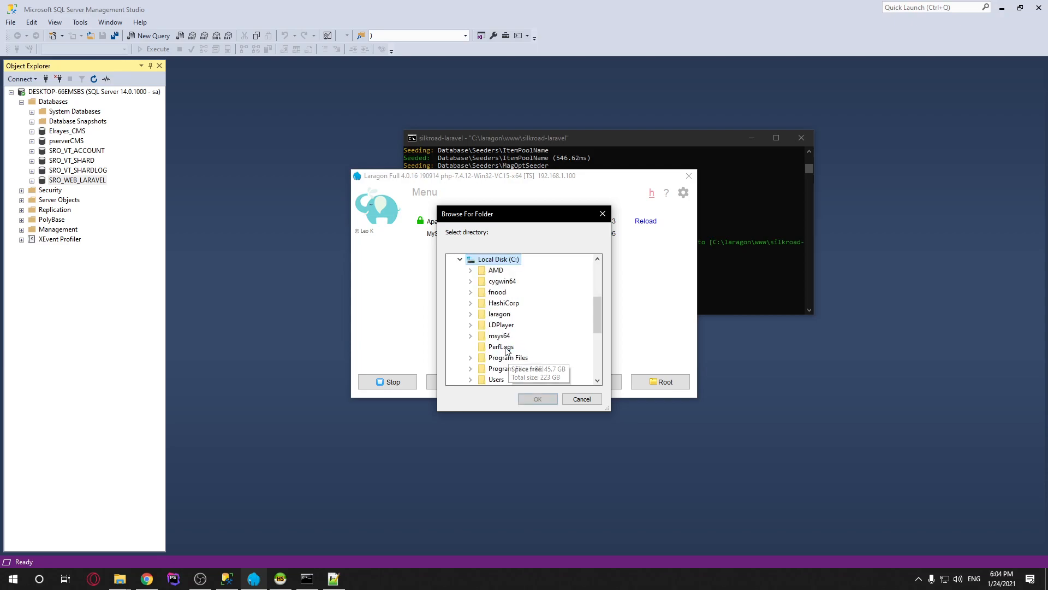
click(505, 314)
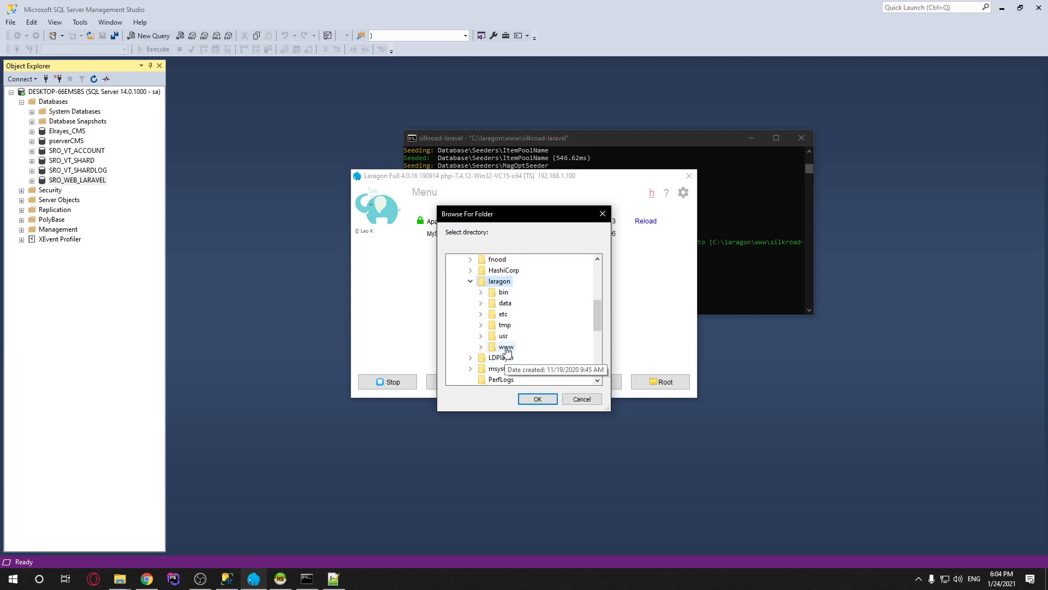
click(506, 347)
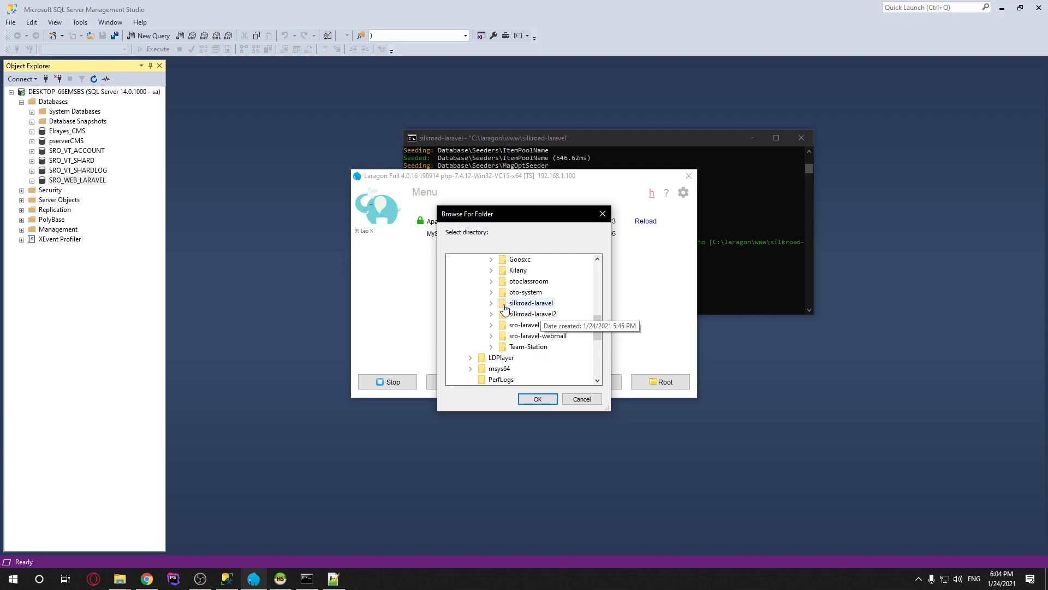
click(512, 304)
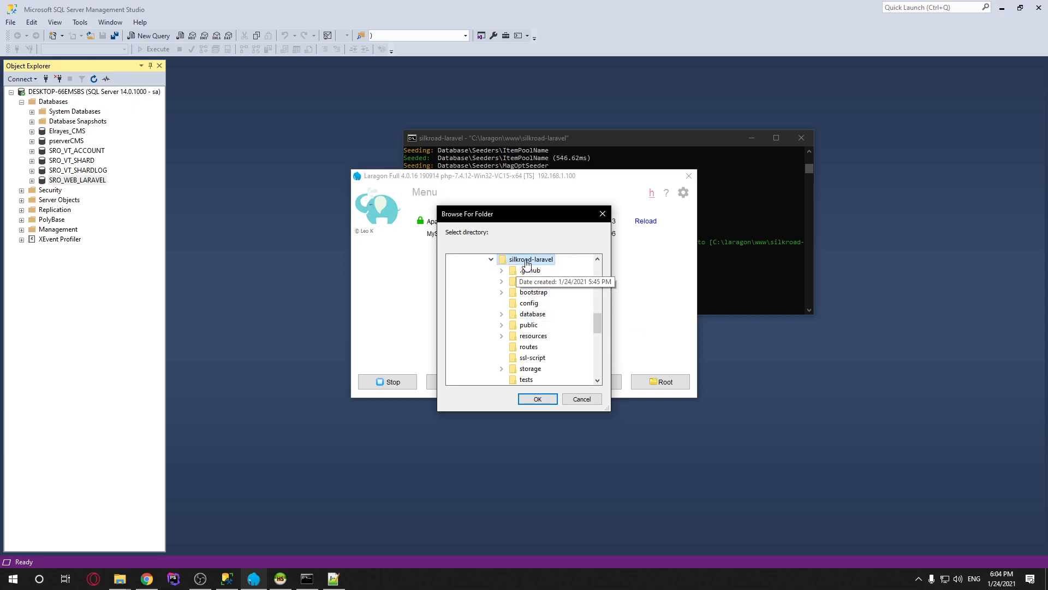
click(529, 326)
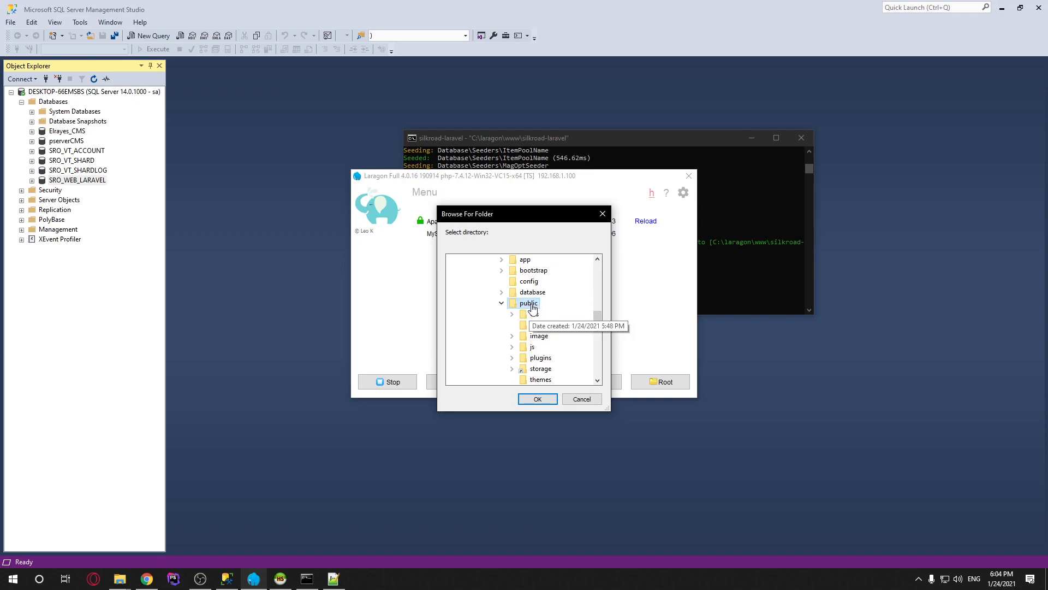
click(537, 399)
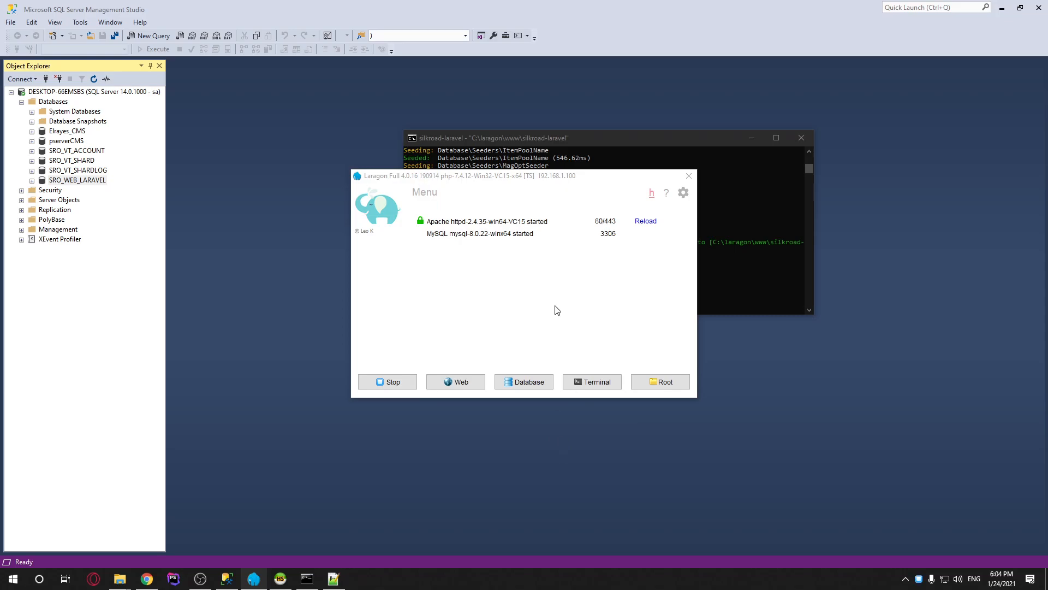
Load localhost in a new Chrome tab and scroll through the Silkroad CMS start page
click(158, 585)
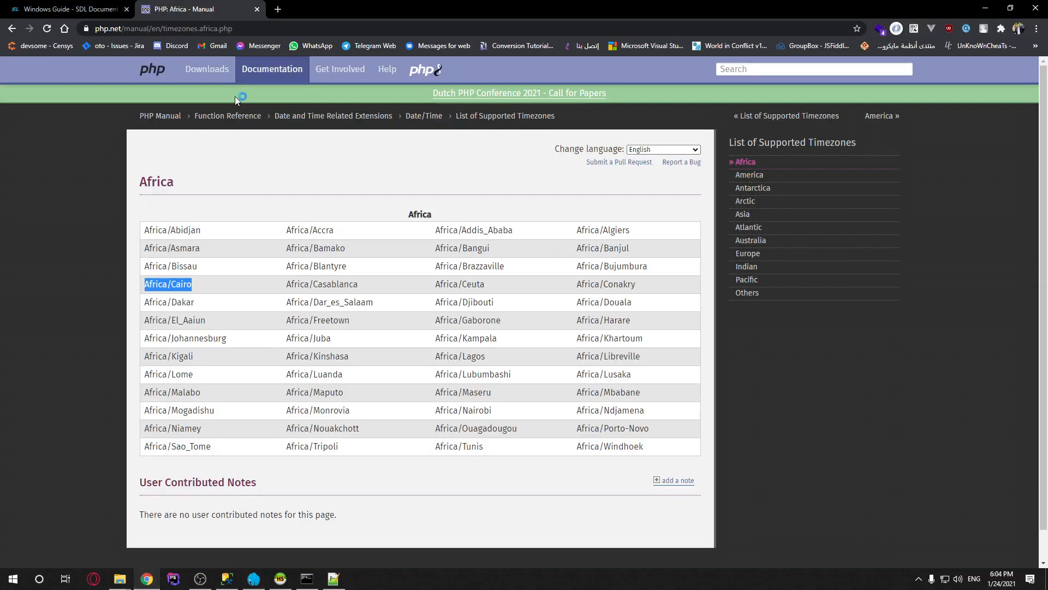
click(275, 11)
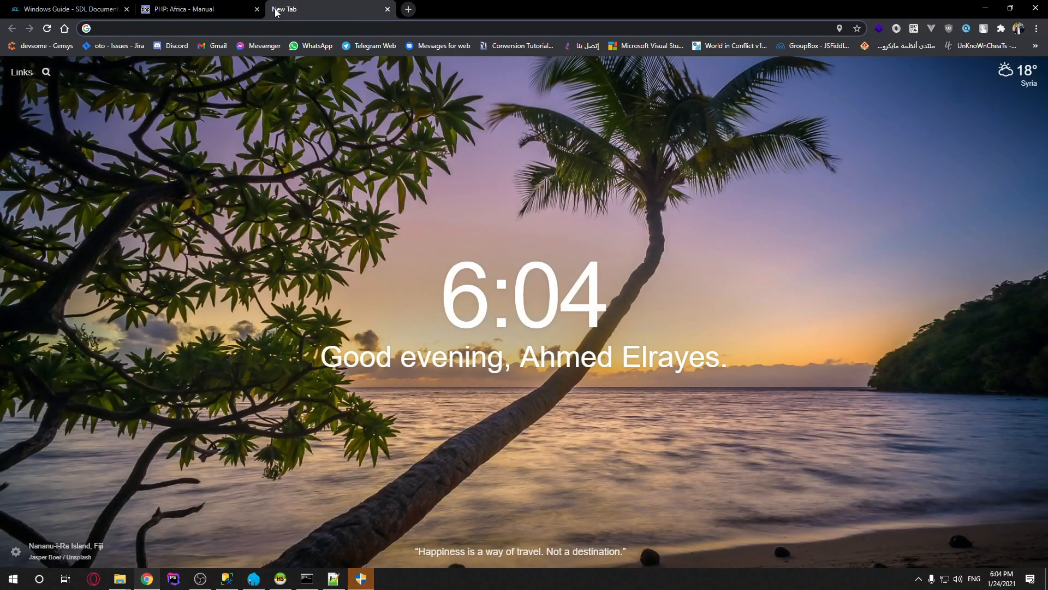
text(localhost)
key(Delete)
key(Return)
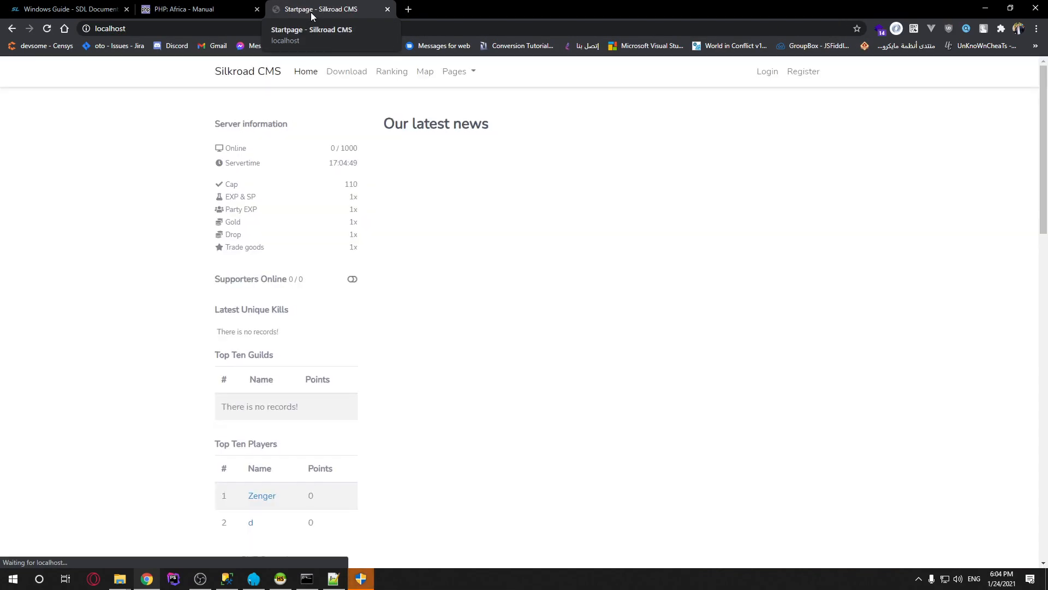
scroll(620, 353, down, 8)
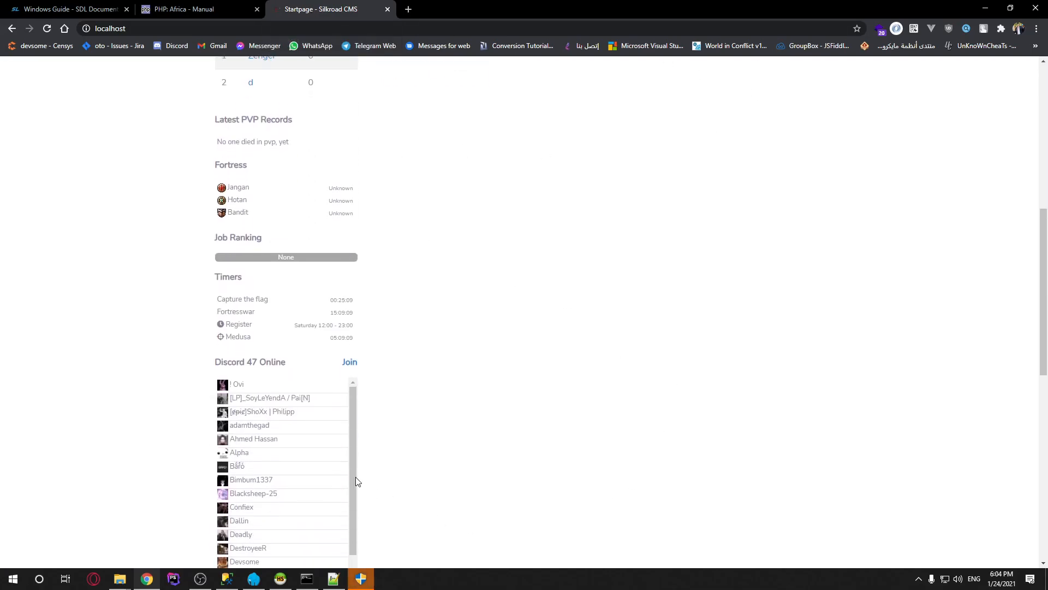
scroll(674, 374, down, 10)
scroll(642, 243, up, 8)
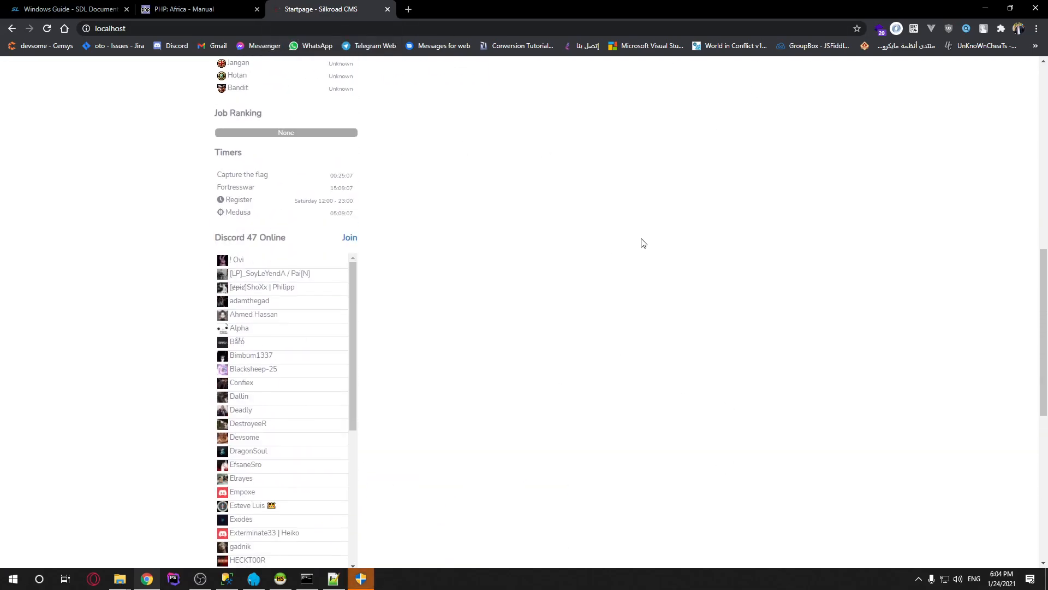
scroll(642, 243, up, 8)
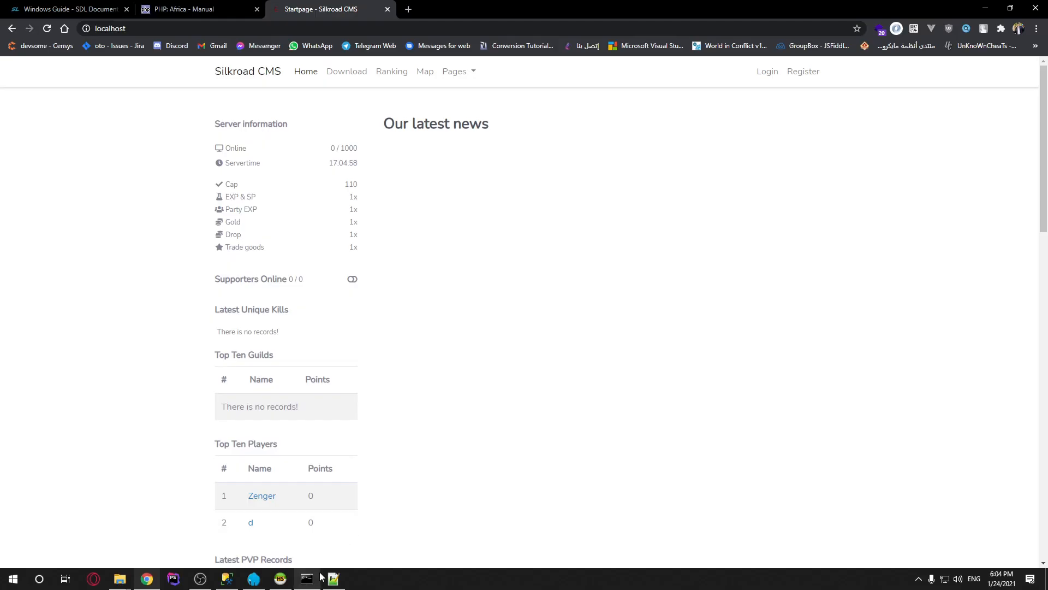
Reload the changed .env in Notepad++ to show the new base64 APP_KEY, then return to the terminal
click(307, 578)
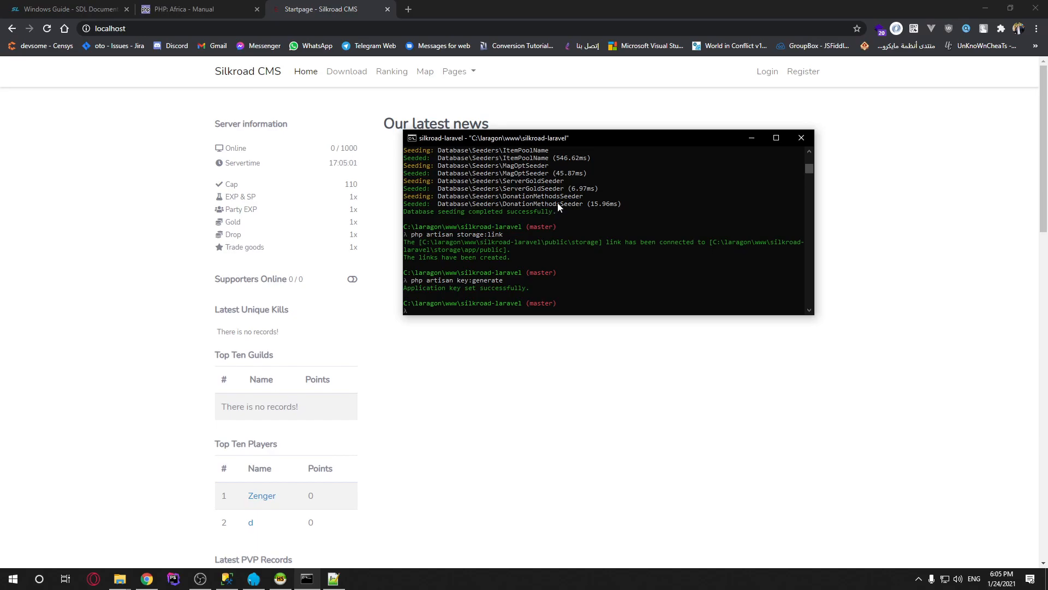
click(333, 578)
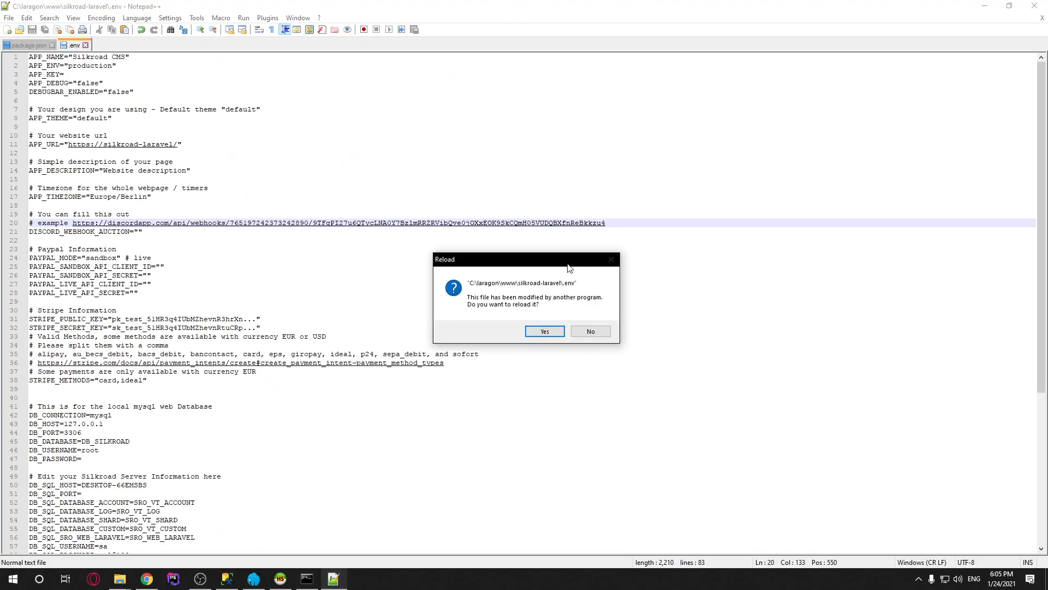
click(544, 330)
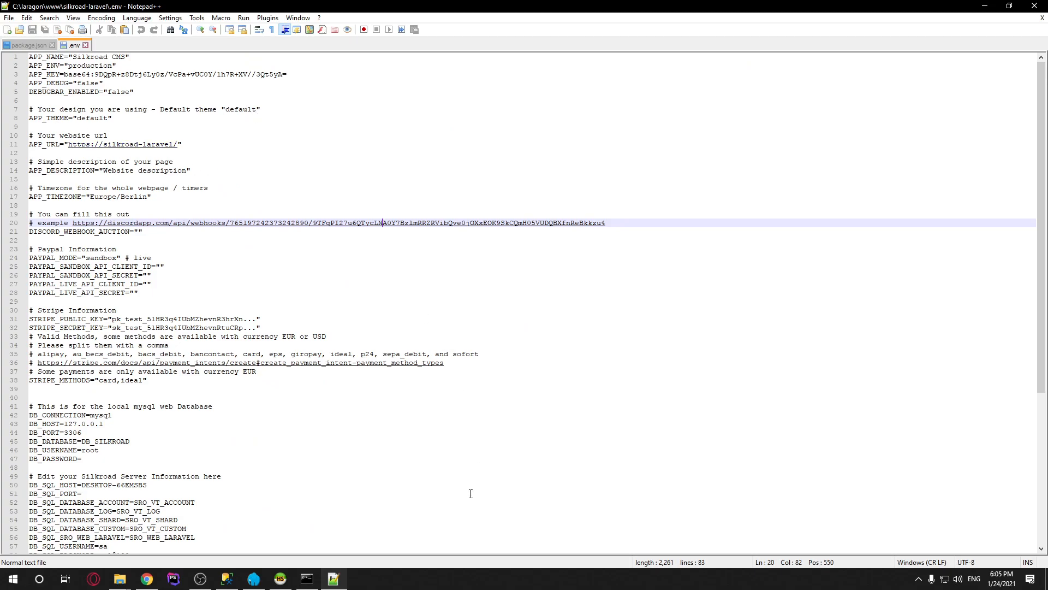
click(307, 579)
click(563, 250)
text(php artisan)
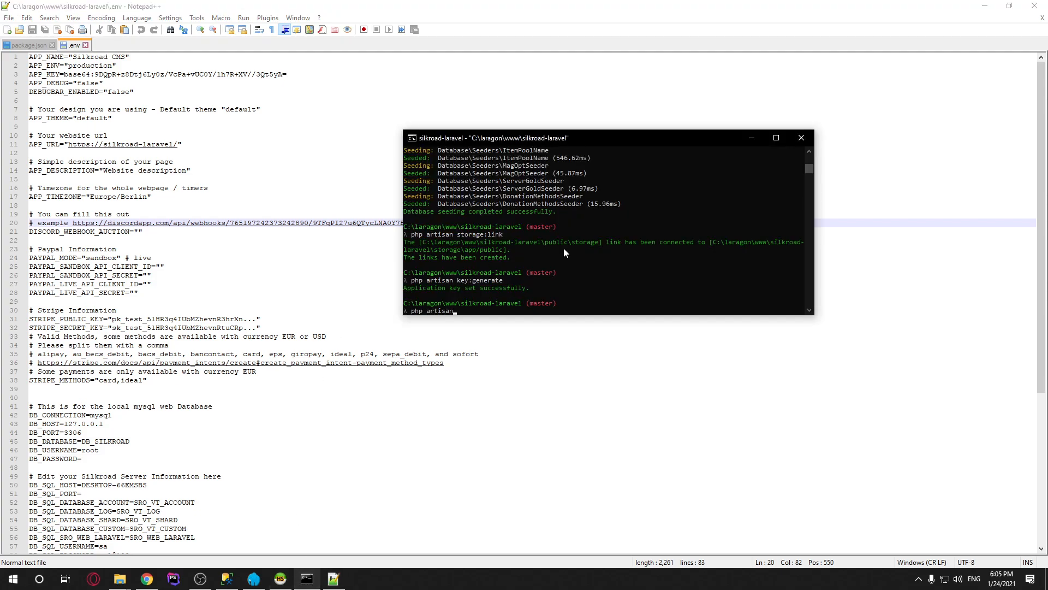
text( cache:clear)
key(BackSpace)
key(BackSpace)
key(BackSpace)
key(BackSpace)
key(BackSpace)
key(BackSpace)
key(BackSpace)
key(BackSpace)
key(BackSpace)
text(config:clear)
key(BackSpace)
key(BackSpace)
text(ache)
key(BackSpace)
key(BackSpace)
key(BackSpace)
key(BackSpace)
key(BackSpace)
key(BackSpace)
key(BackSpace)
key(BackSpace)
key(BackSpace)
key(BackSpace)
key(BackSpace)
key(BackSpace)
key(BackSpace)
key(BackSpace)
key(BackSpace)
key(BackSpace)
key(BackSpace)
key(BackSpace)
key(BackSpace)
key(BackSpace)
Bring the localhost Silkroad CMS page forward in Chrome and skim down its content
click(146, 579)
scroll(454, 300, down, 2)
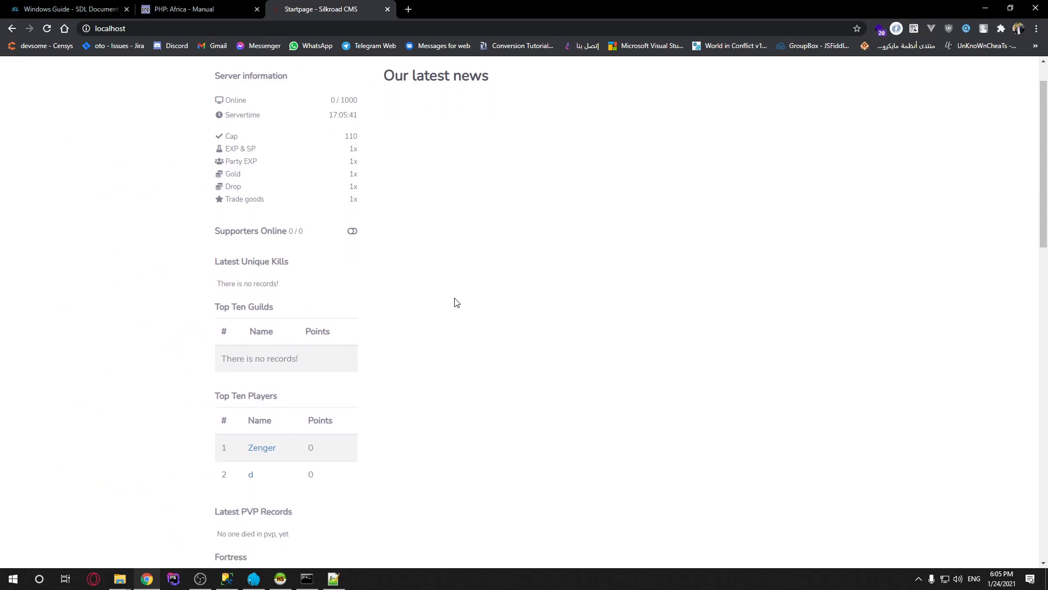
scroll(254, 495, down, 2)
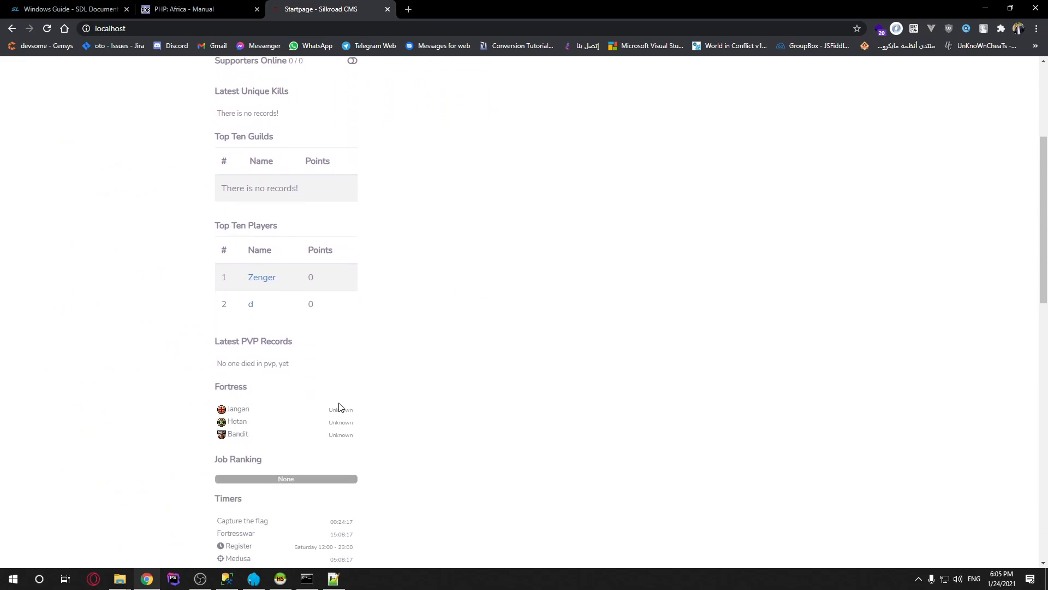
drag(188, 403, 371, 440)
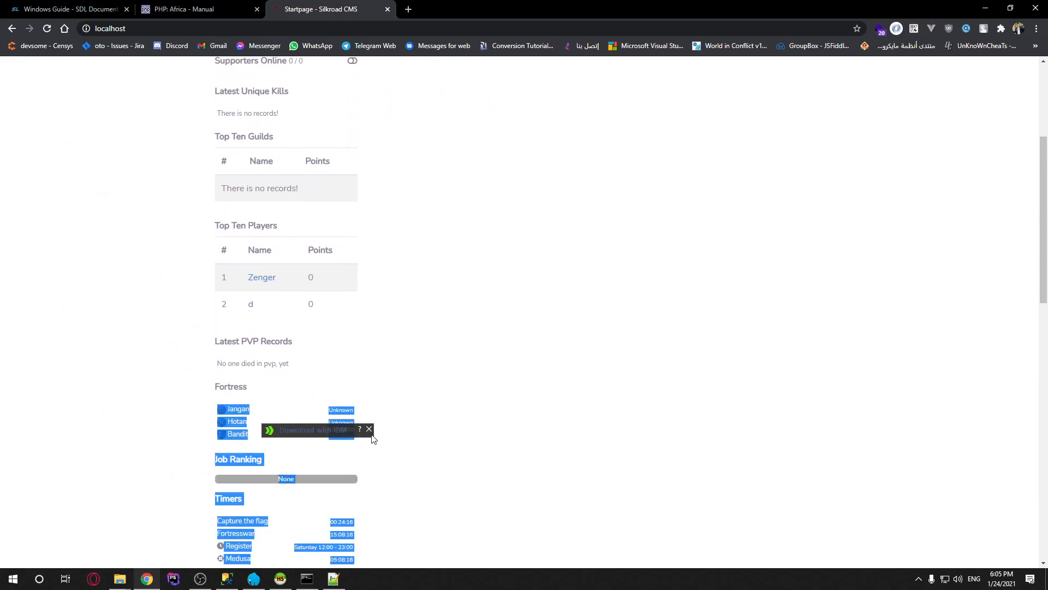
click(400, 467)
scroll(384, 377, up, 2)
Highlight the Online 0 / 1000 figure and server information, then show the Laragon terminal
scroll(327, 399, down, 3)
scroll(319, 403, down, 5)
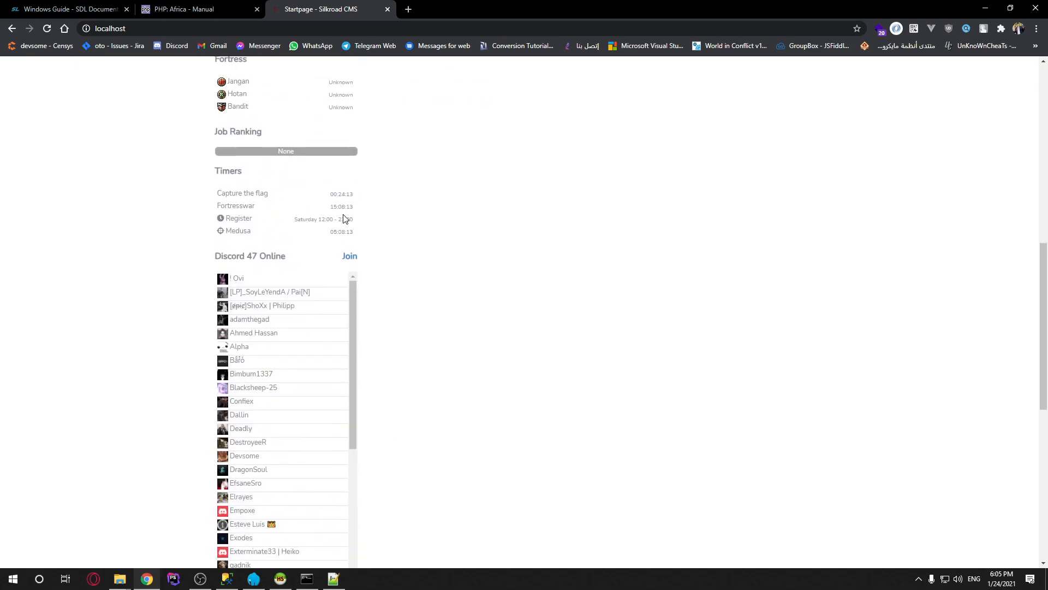
scroll(404, 229, up, 10)
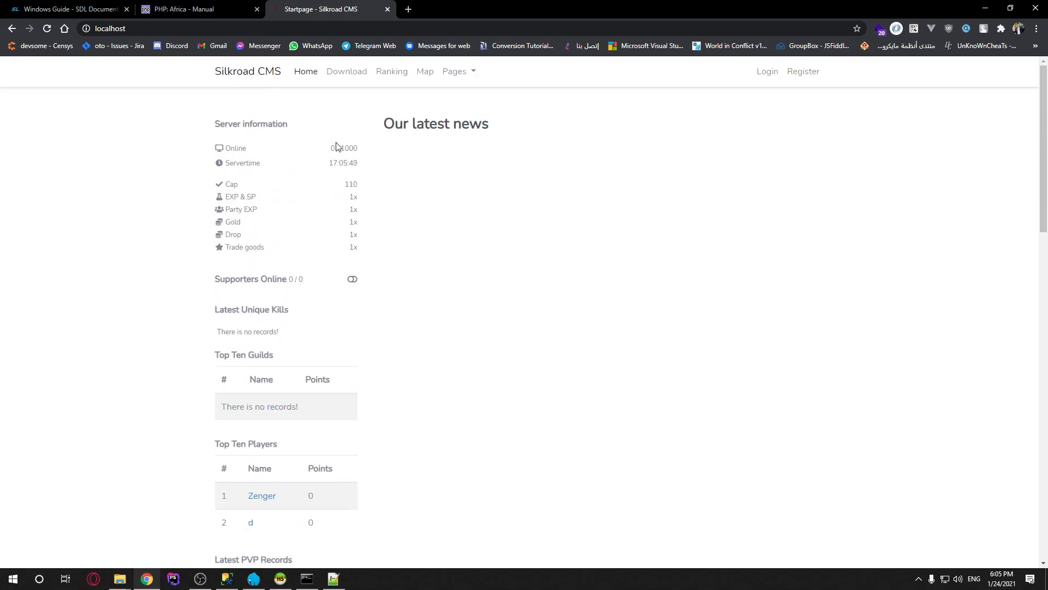
drag(357, 146, 360, 251)
click(447, 253)
key(alt+Tab)
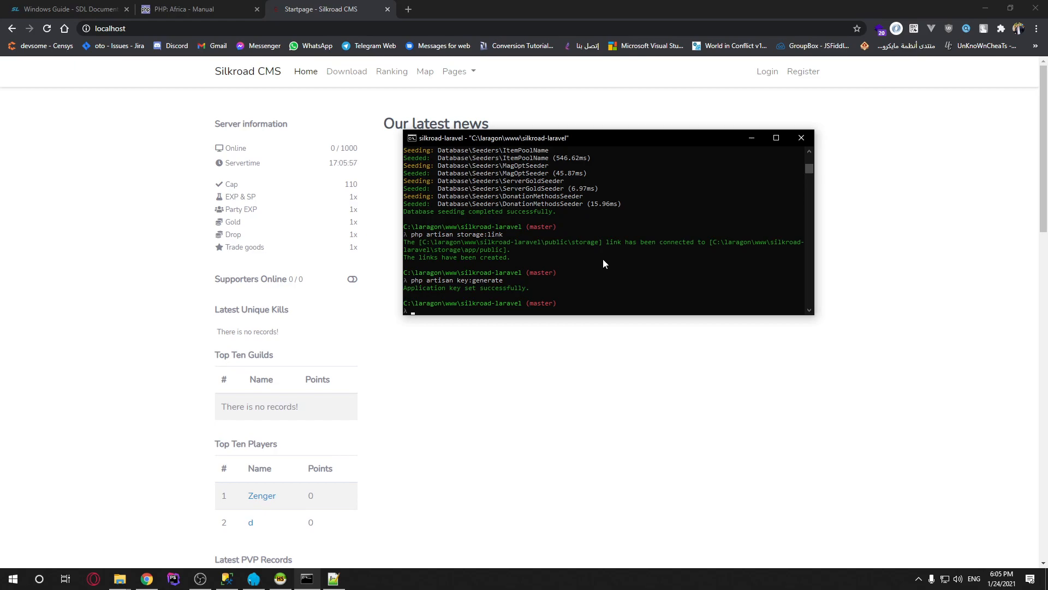
Back on the Silkroad CMS page, highlight the Fortress section, then return to the terminal
click(542, 421)
scroll(349, 415, down, 8)
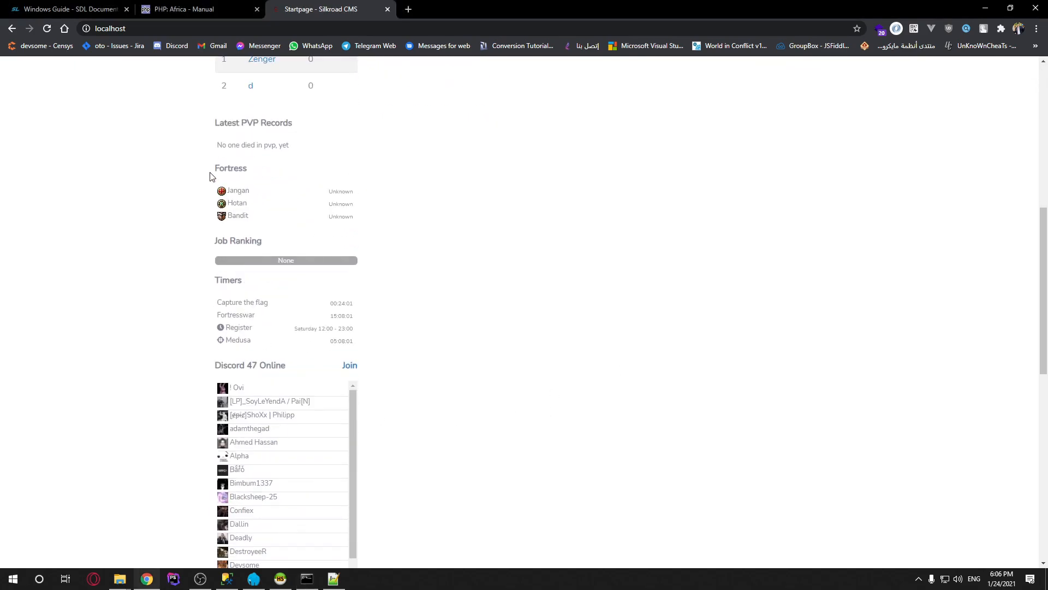
drag(216, 167, 364, 219)
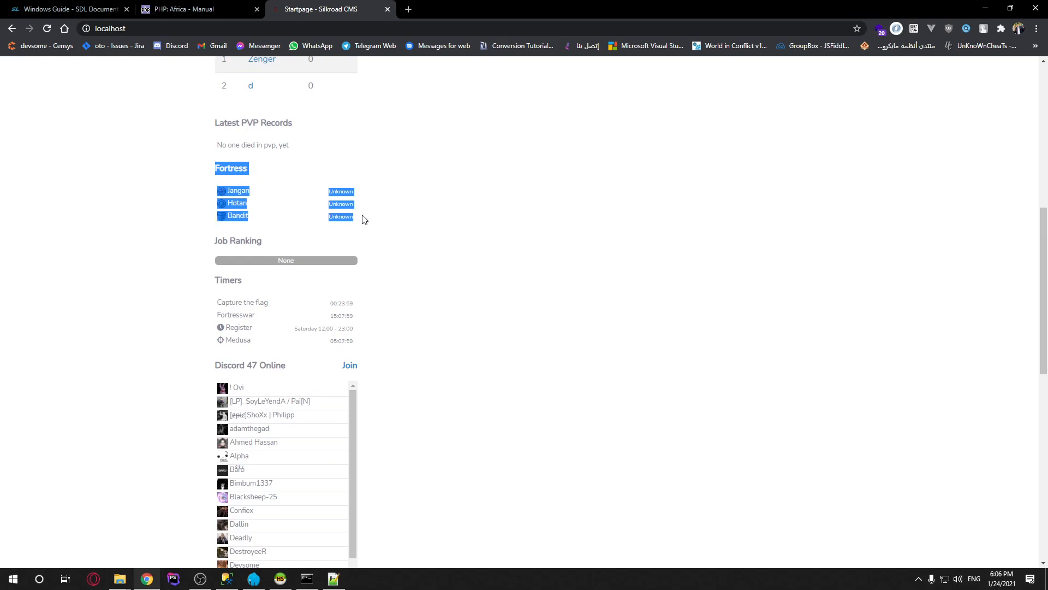
click(491, 243)
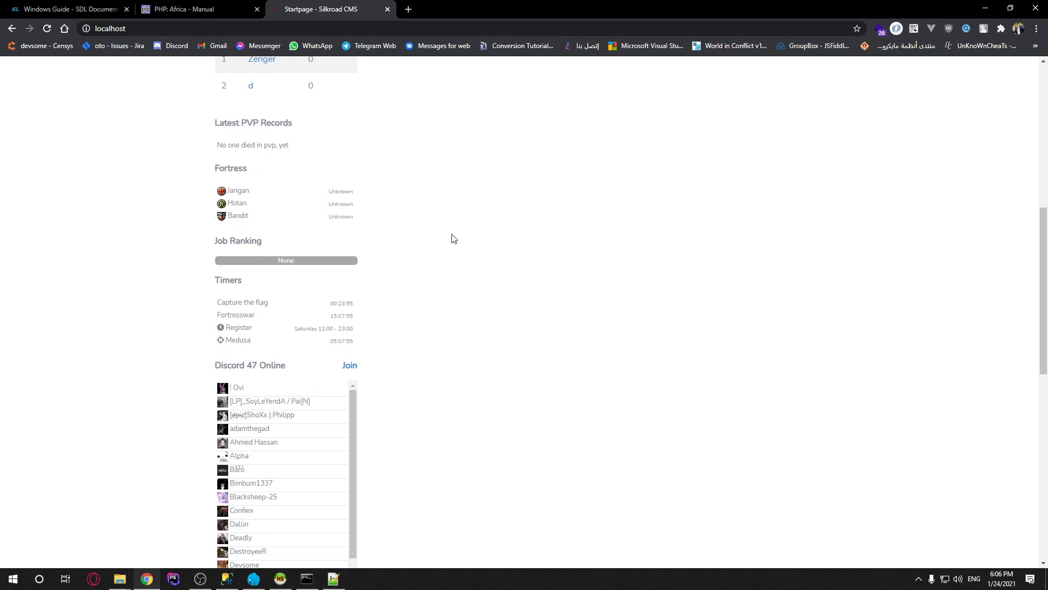
key(alt+Tab)
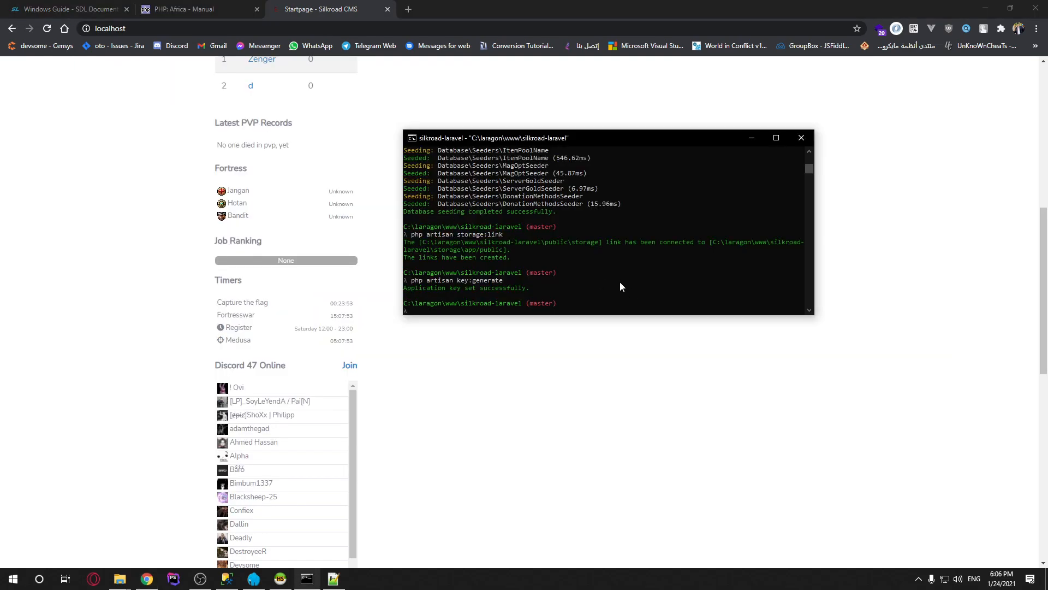
Type 'php artisan cache:clear' and 'view:clea' in cmder, erasing both without running them
text(php artisan cache:clear)
key(BackSpace)
key(BackSpace)
key(BackSpace)
key(BackSpace)
key(BackSpace)
key(BackSpace)
key(BackSpace)
key(BackSpace)
key(BackSpace)
text(view:clea)
key(BackSpace)
key(BackSpace)
key(BackSpace)
key(BackSpace)
key(BackSpace)
key(BackSpace)
key(BackSpace)
key(BackSpace)
key(BackSpace)
key(BackSpace)
key(BackSpace)
key(BackSpace)
key(BackSpace)
key(BackSpace)
key(BackSpace)
key(BackSpace)
key(BackSpace)
key(BackSpace)
key(BackSpace)
key(BackSpace)
Scroll the terminal output and bring Chrome's Silkroad CMS page back in front
scroll(620, 282, up, 5)
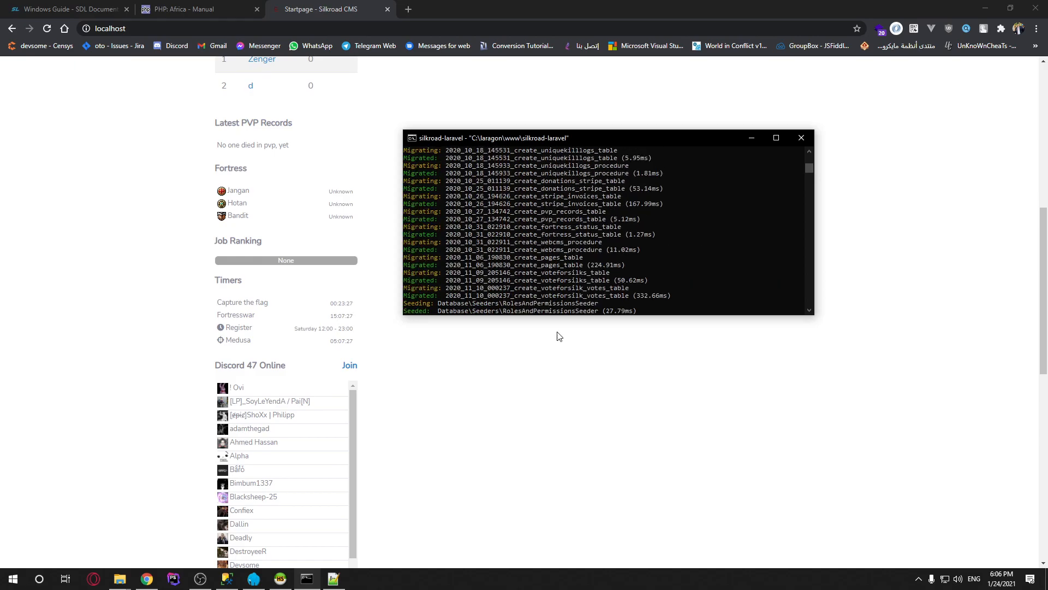
click(597, 388)
scroll(597, 388, up, 8)
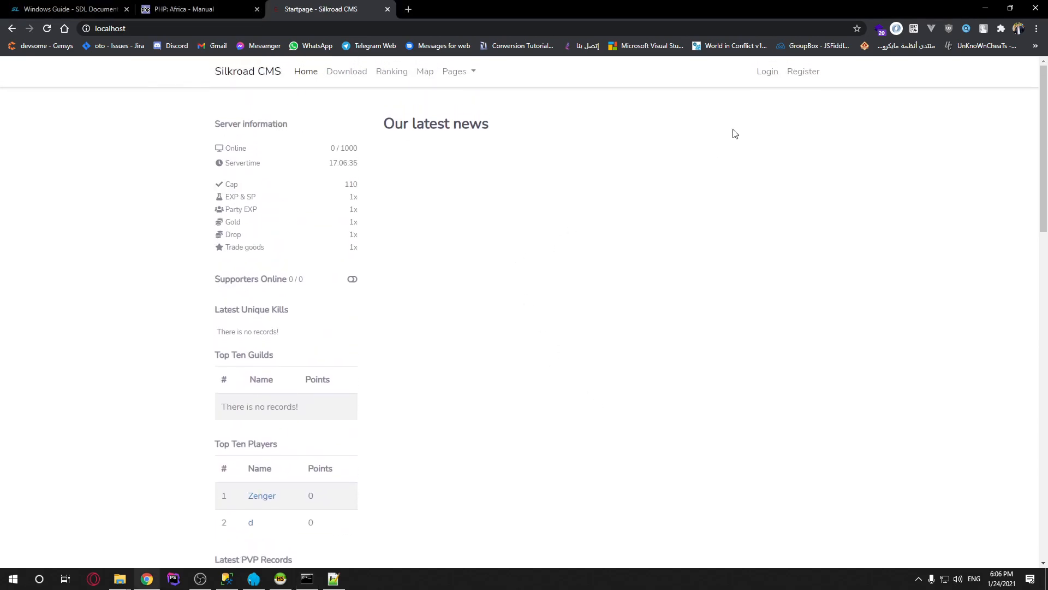
Flip to the terminal and back to the Silkroad CMS page, then open Discord from hidden tray icons
key(alt+Tab)
scroll(794, 244, down, 6)
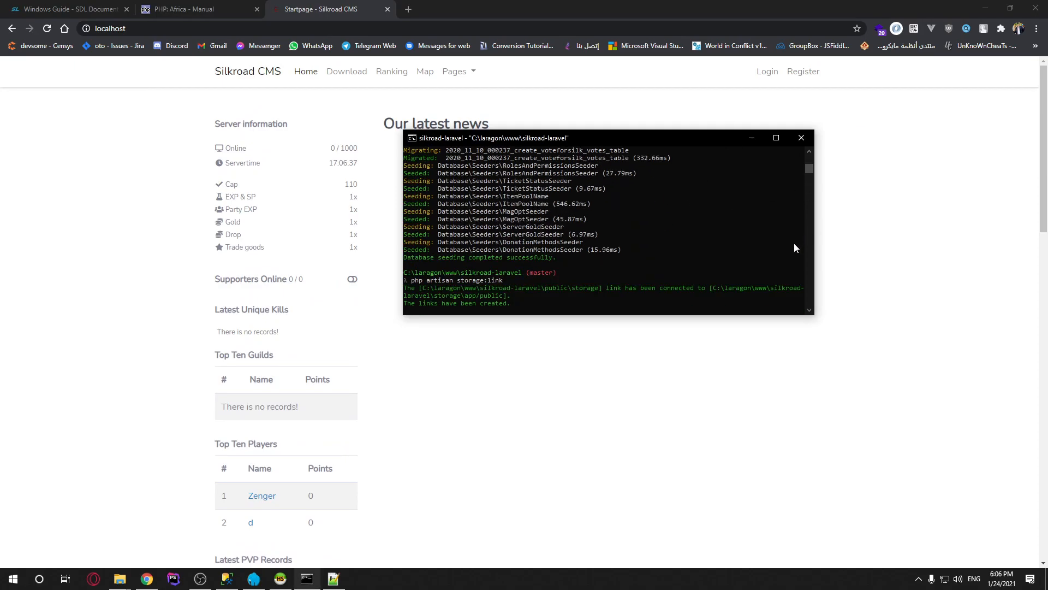
click(561, 439)
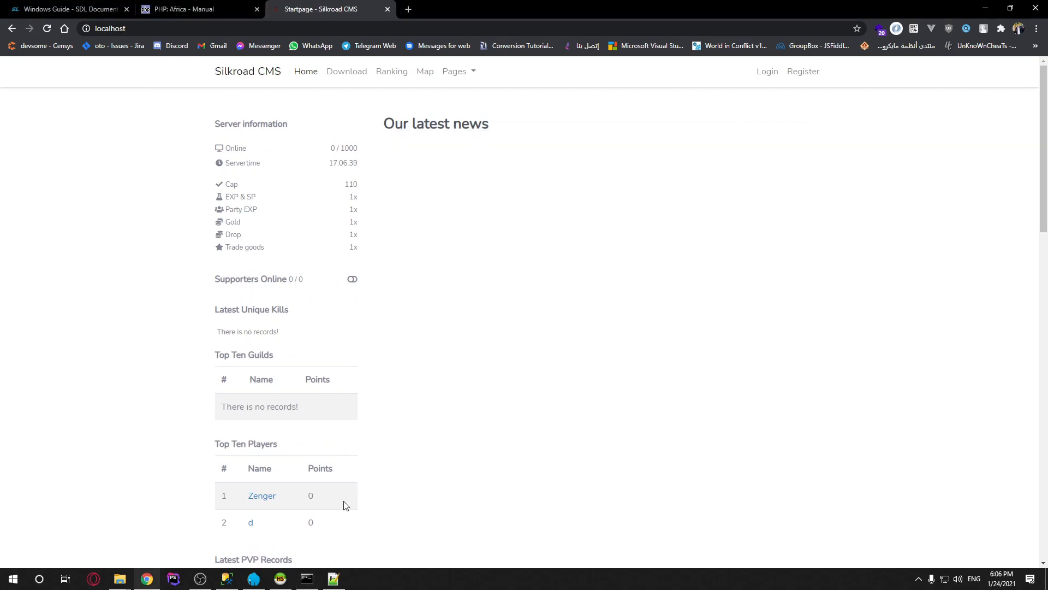
click(919, 579)
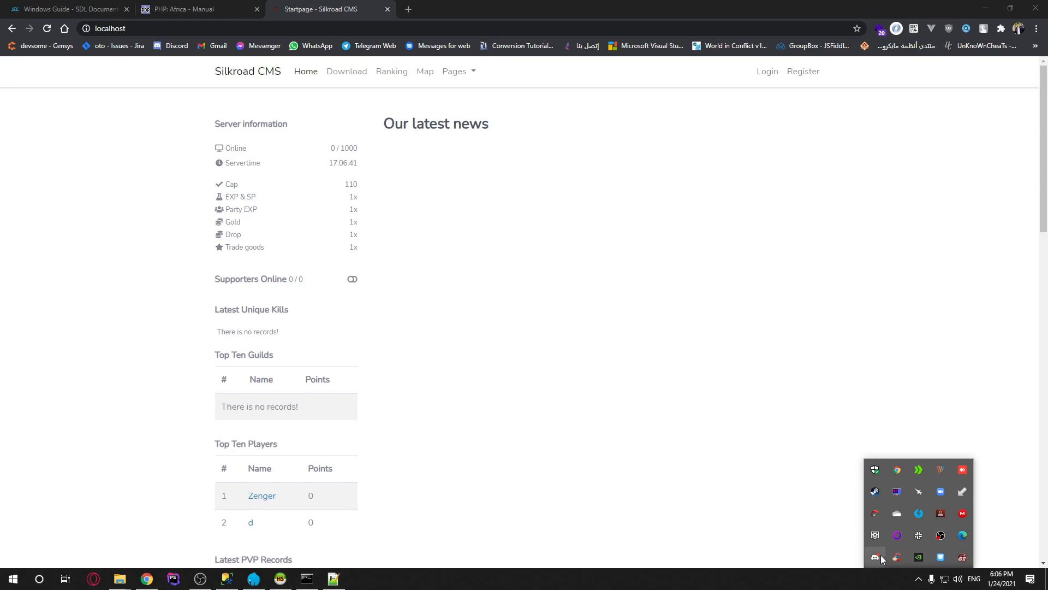
click(875, 557)
Open the Silkroad Laravel server's #welcome channel in Discord and bring up the OBS window
click(53, 143)
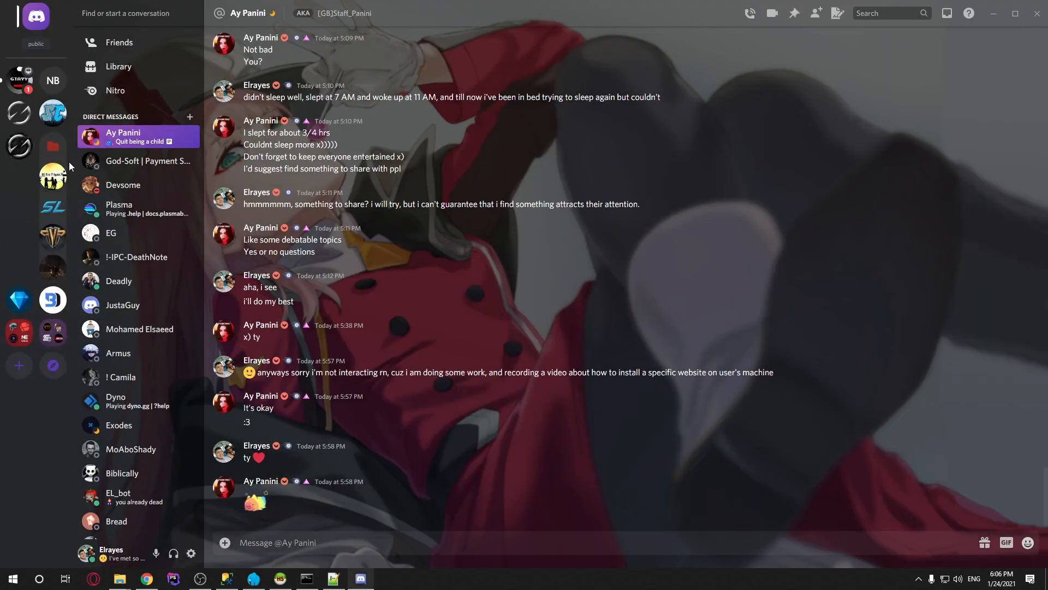
click(53, 207)
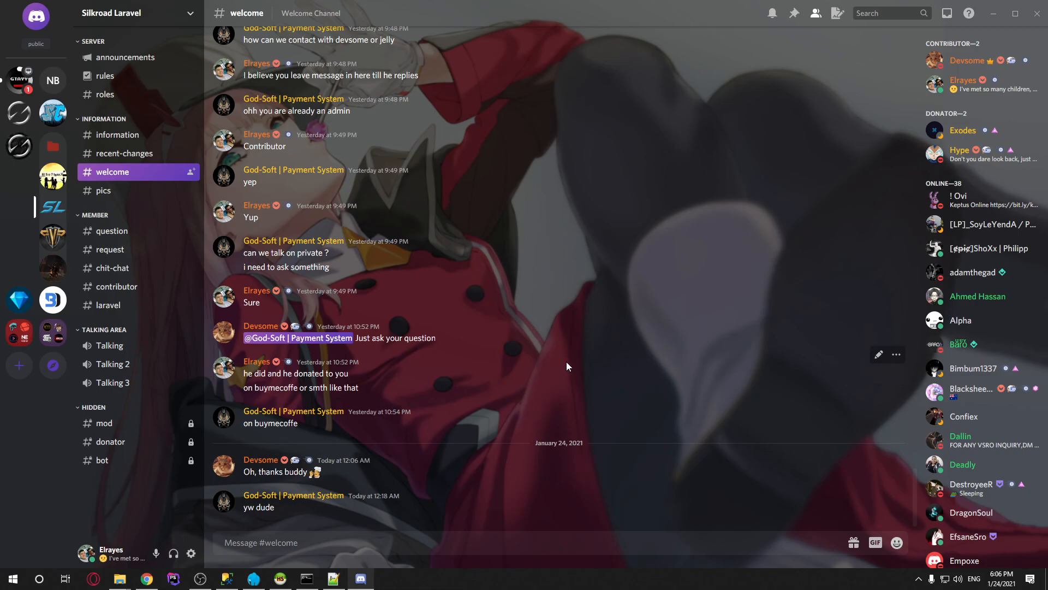
click(200, 579)
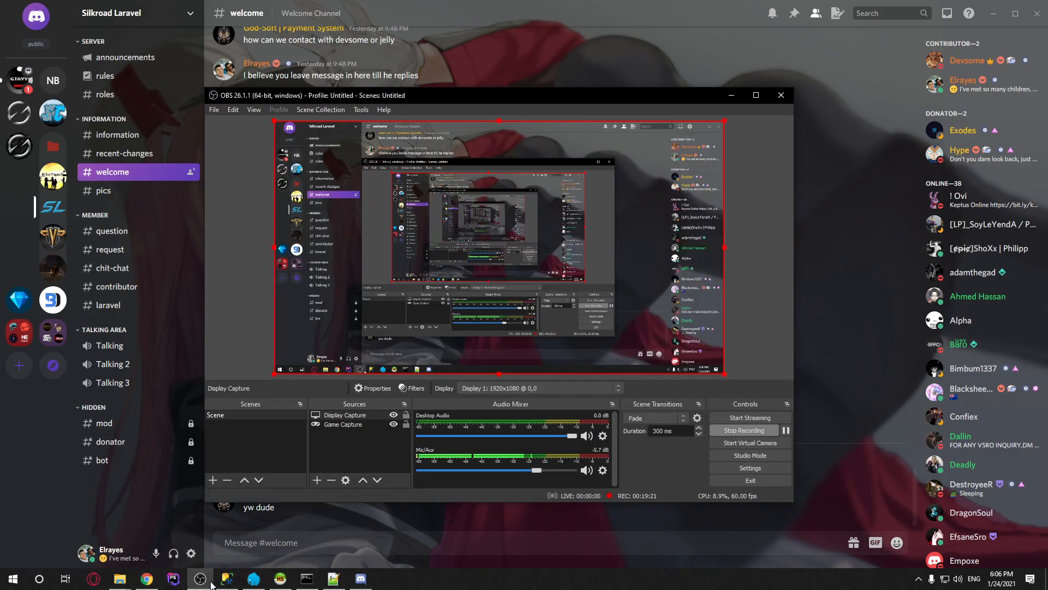